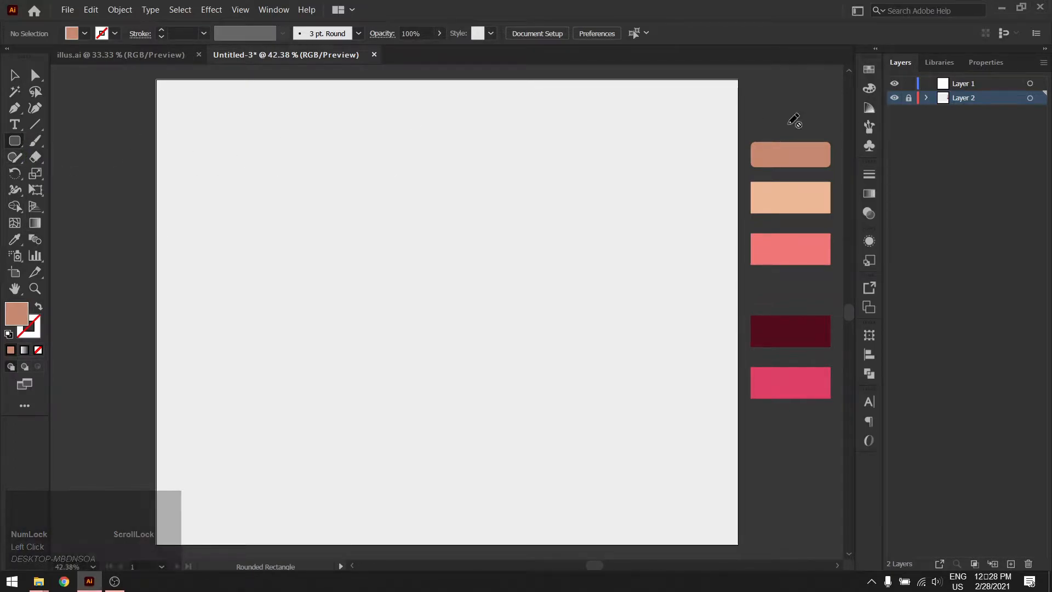
Draw a tall rounded rectangle for the head near the upper middle of the artboard on Layer 1
click(938, 89)
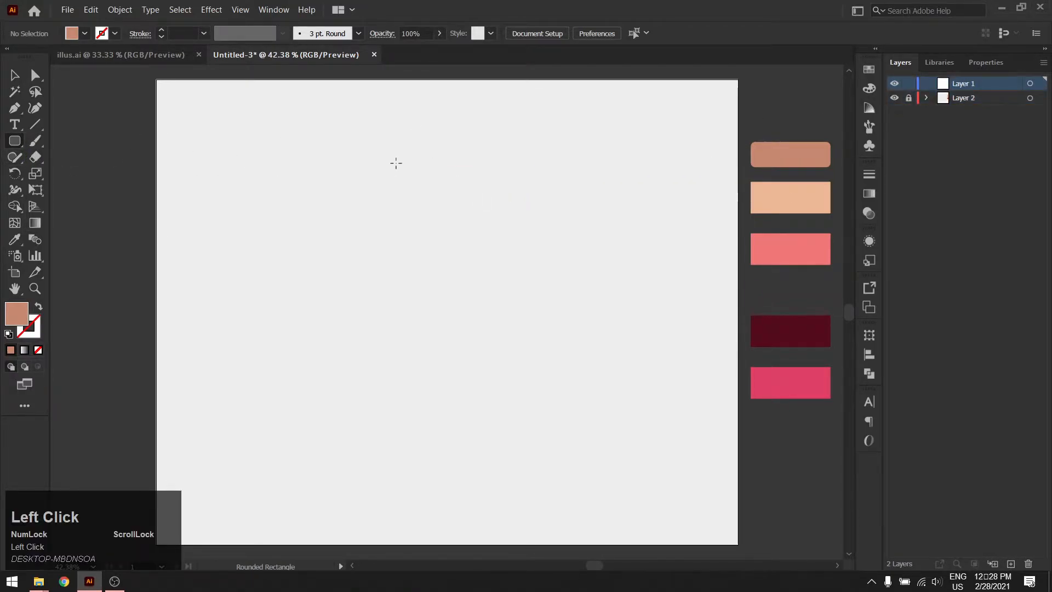
drag(446, 162, 479, 209)
drag(424, 122, 432, 137)
Round the head's two lower corners fully into a semicircular chin and shift the shape down slightly
key(a)
click(435, 192)
shift+click(460, 192)
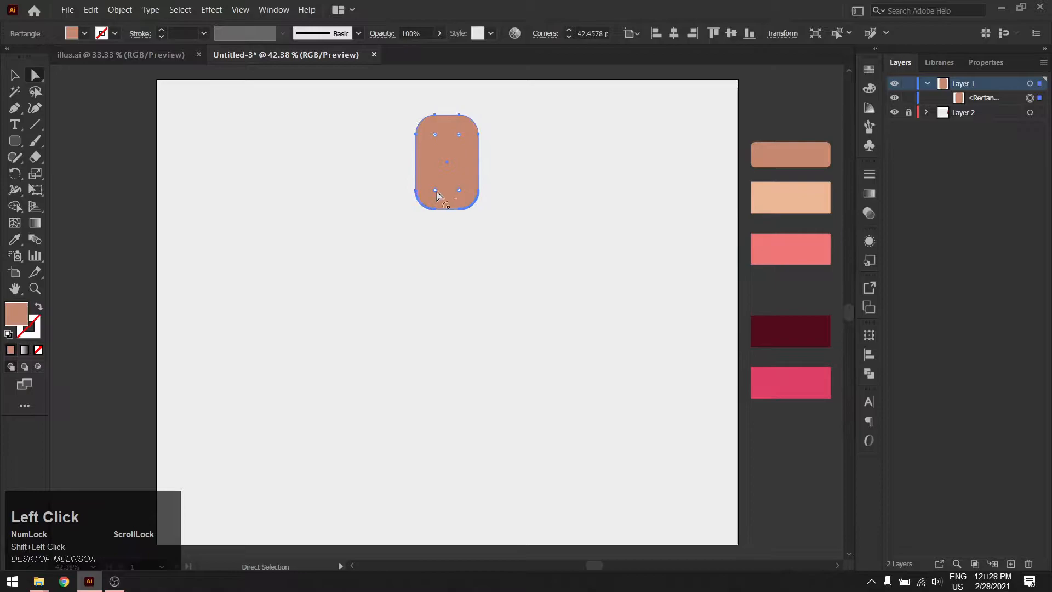
drag(435, 193, 493, 191)
key(v)
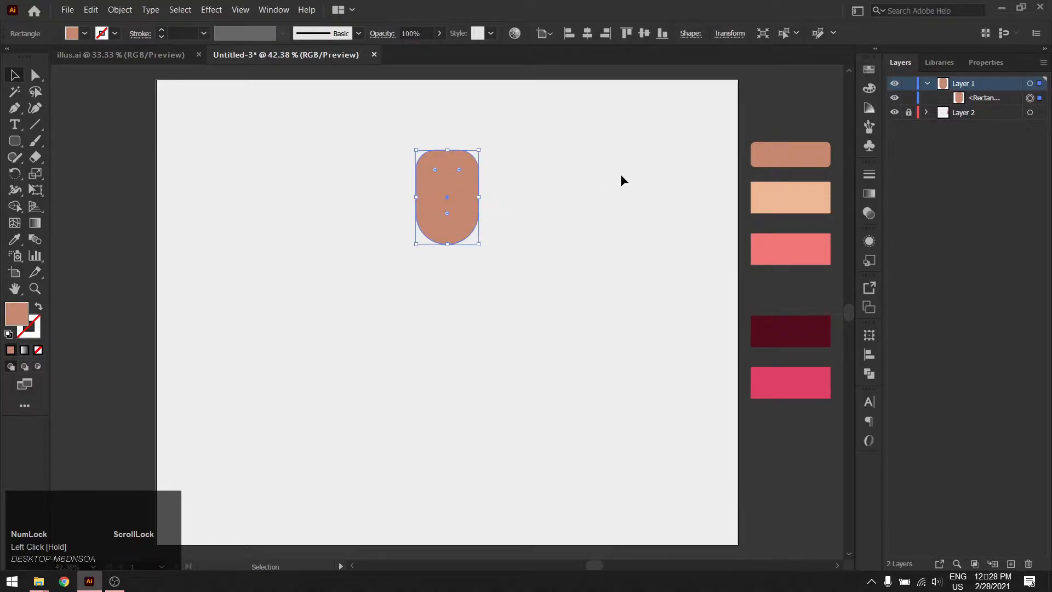
Fill the head with the light peach colour sampled from the second palette swatch
key(i)
click(777, 183)
key(v)
click(527, 202)
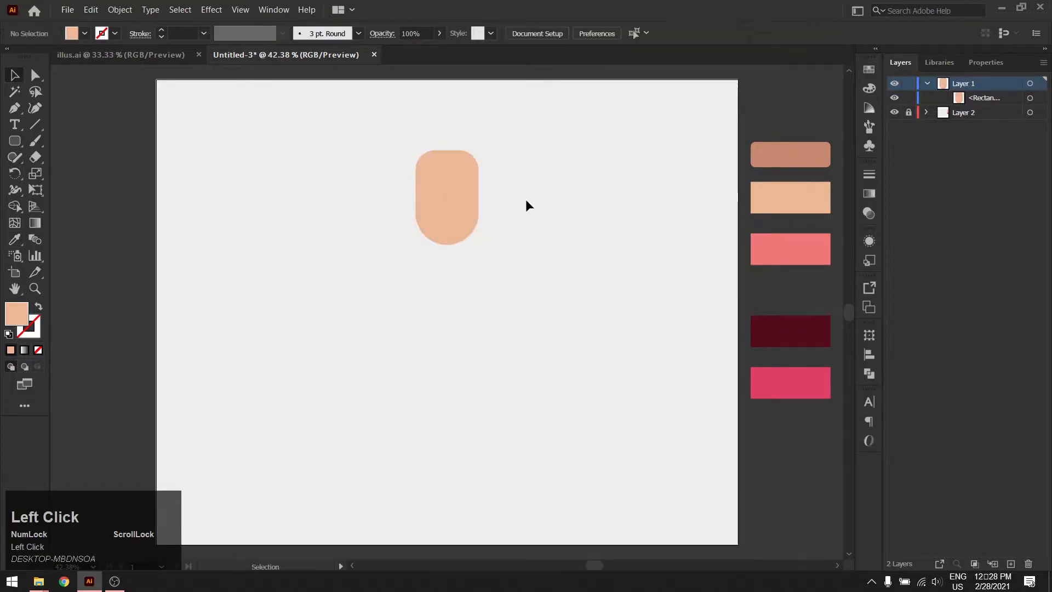
click(476, 192)
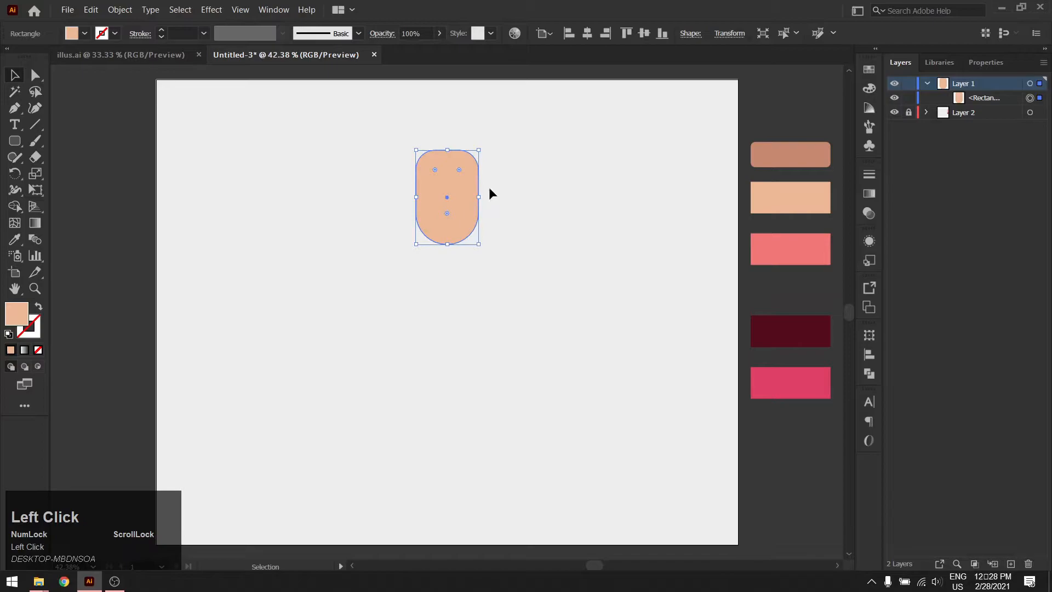
Draw a thin vertical rounded rectangle as the neck, centred under the head and overlapping the chin
click(17, 142)
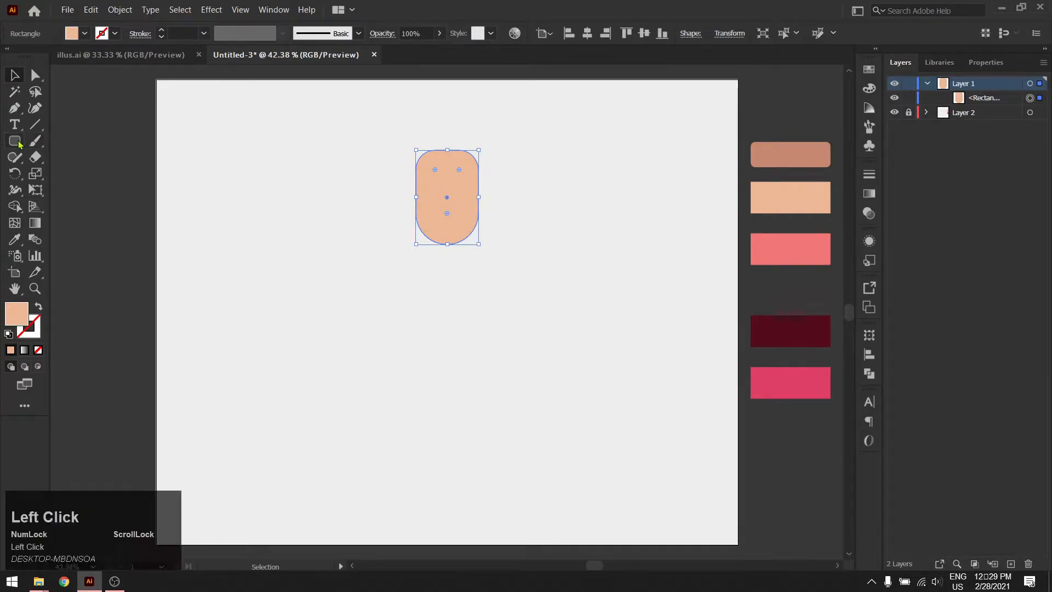
drag(444, 237, 447, 261)
key(v)
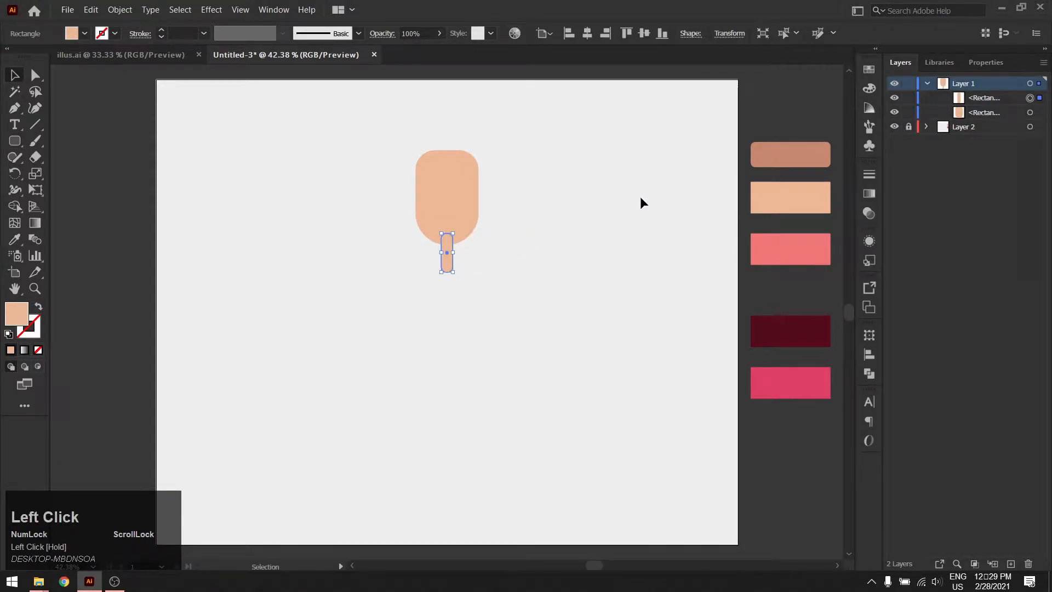
key(i)
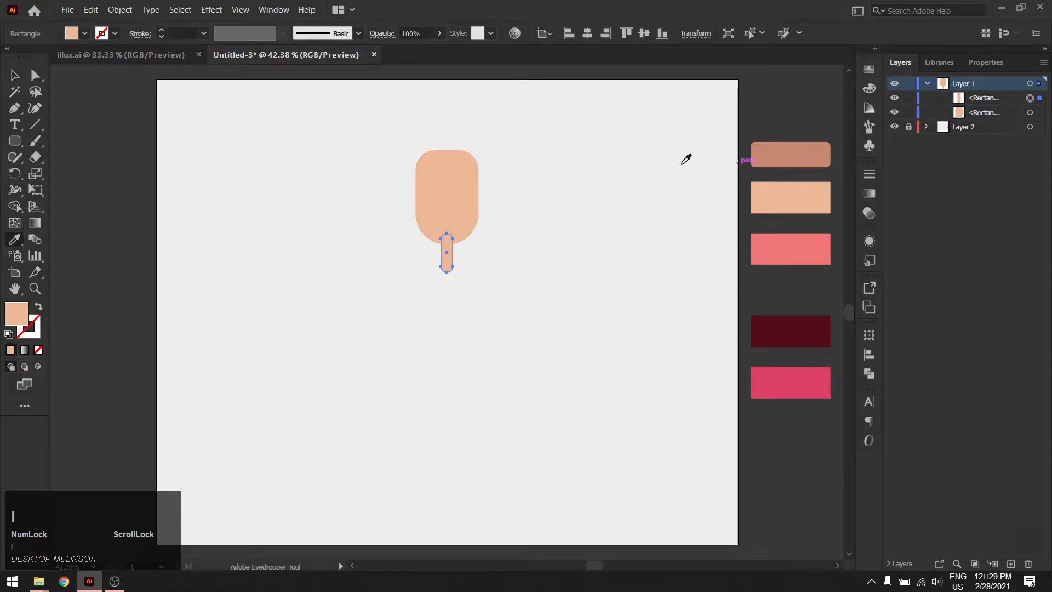
key(v)
click(505, 239)
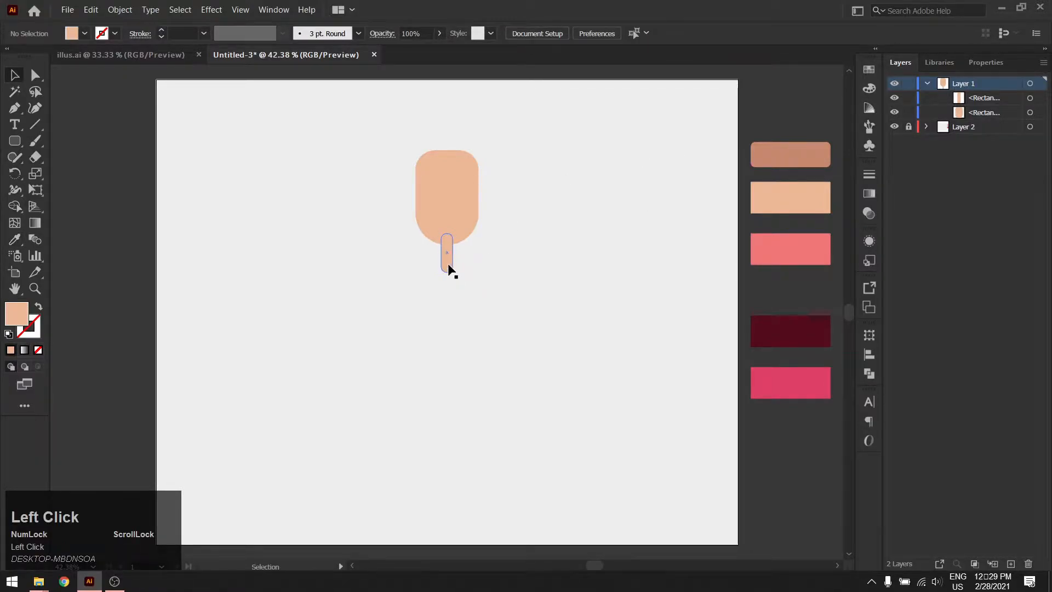
Draw a circle beside the head and delete its lowest anchor point to leave a half circle
drag(15, 140, 80, 173)
drag(197, 163, 249, 259)
key(a)
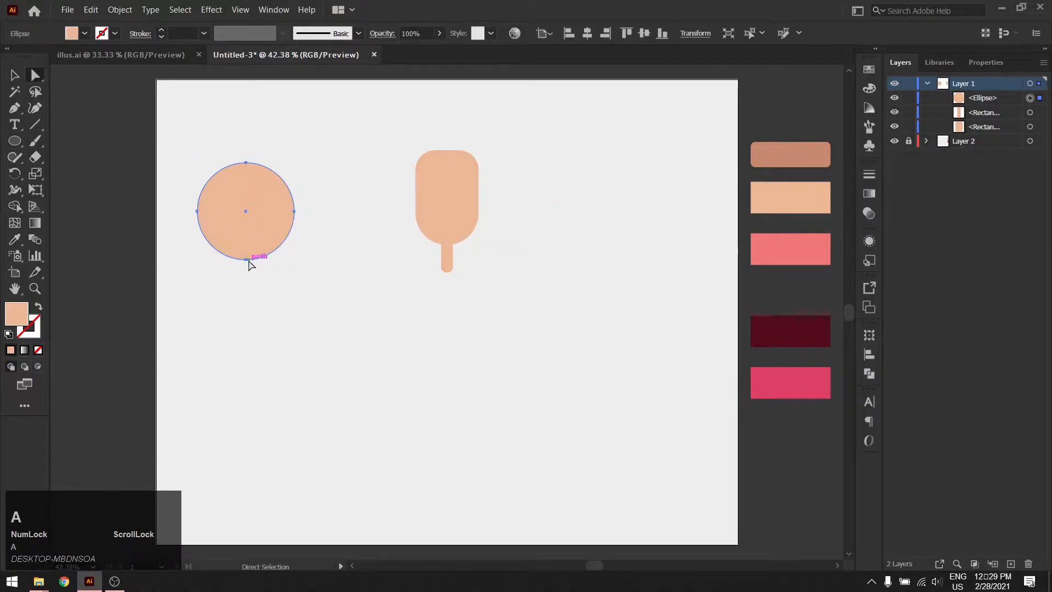
click(246, 259)
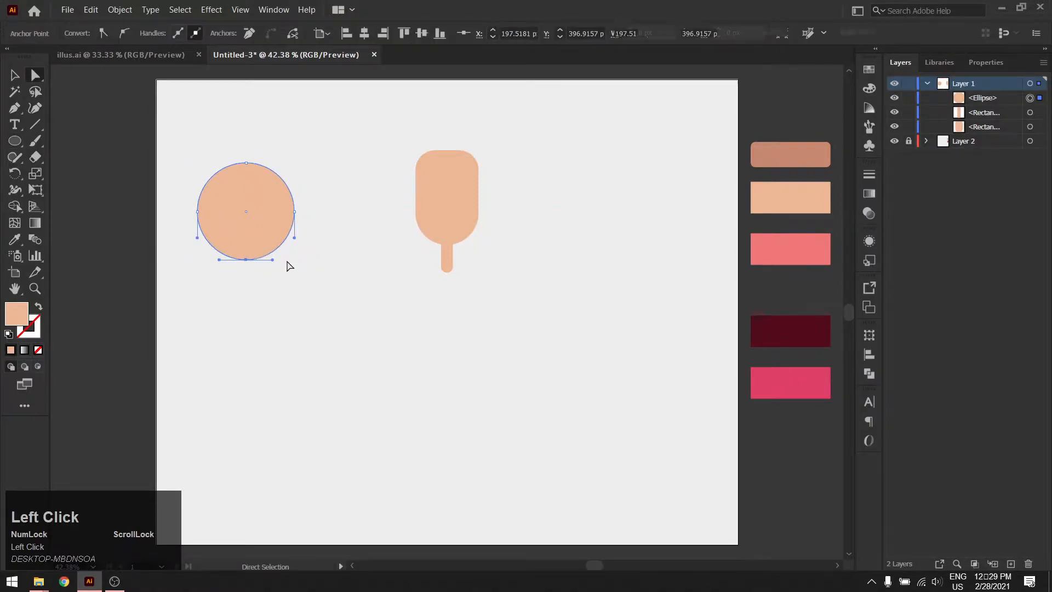
key(Delete)
Join the half circle's two open end points to close its flat lower edge
key(a)
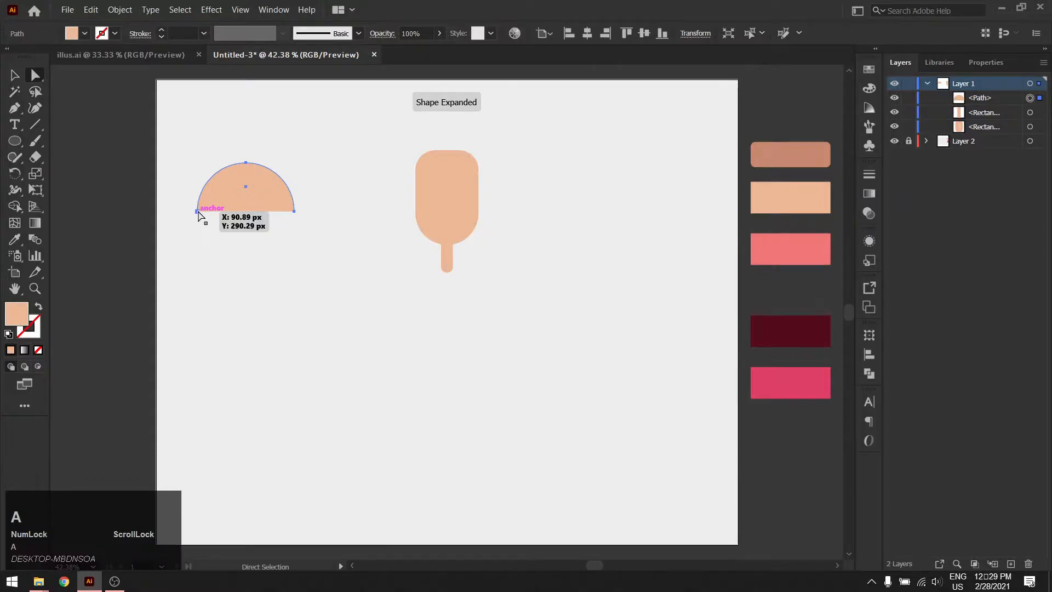
click(198, 212)
shift+click(294, 212)
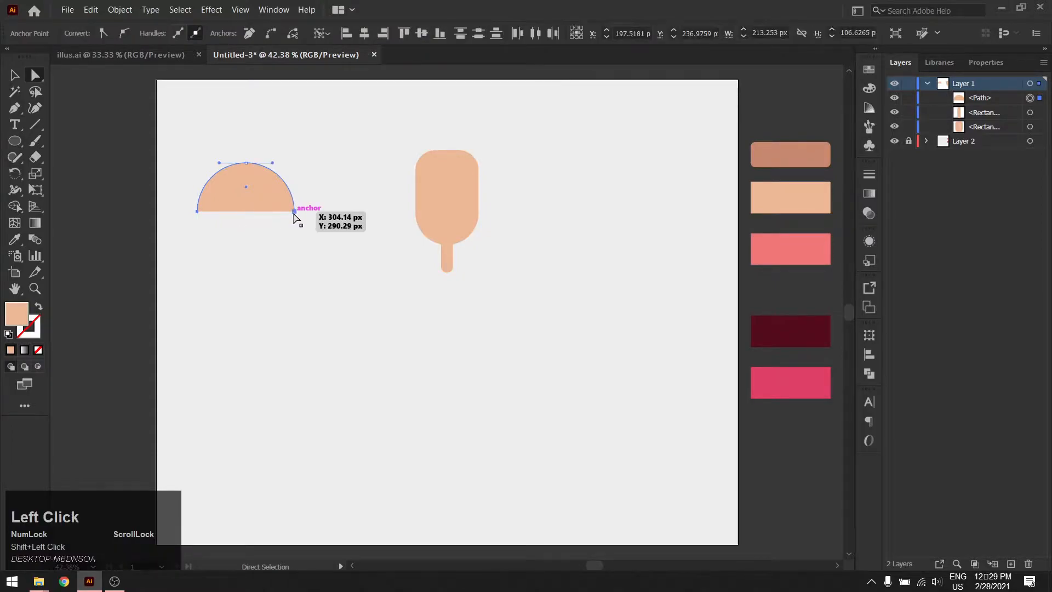
right_click(294, 218)
click(342, 328)
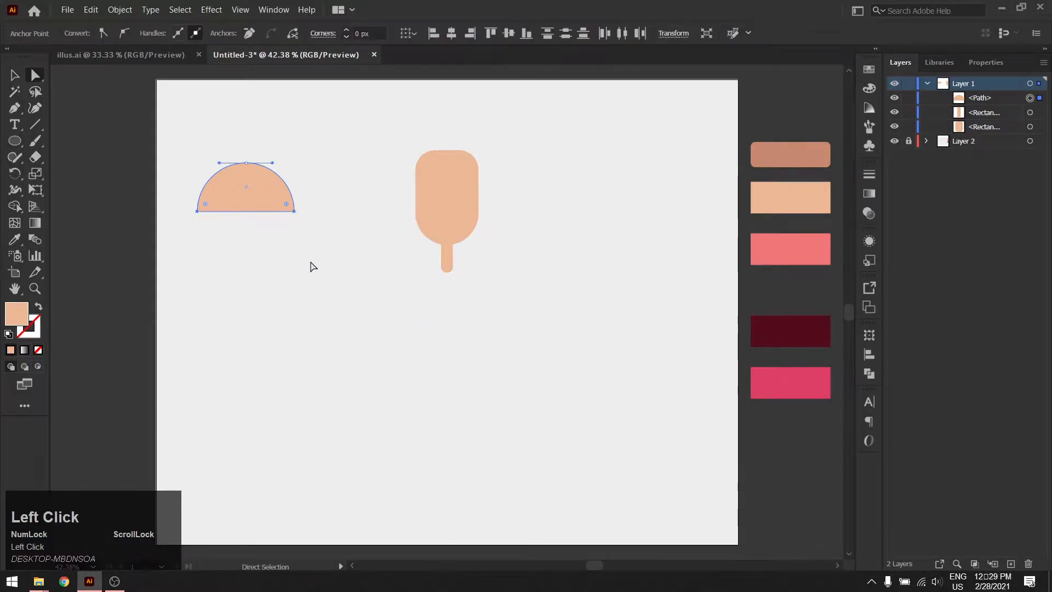
Enlarge the half circle proportionally and move it closer to the neck
click(293, 246)
drag(255, 191, 384, 315)
key(v)
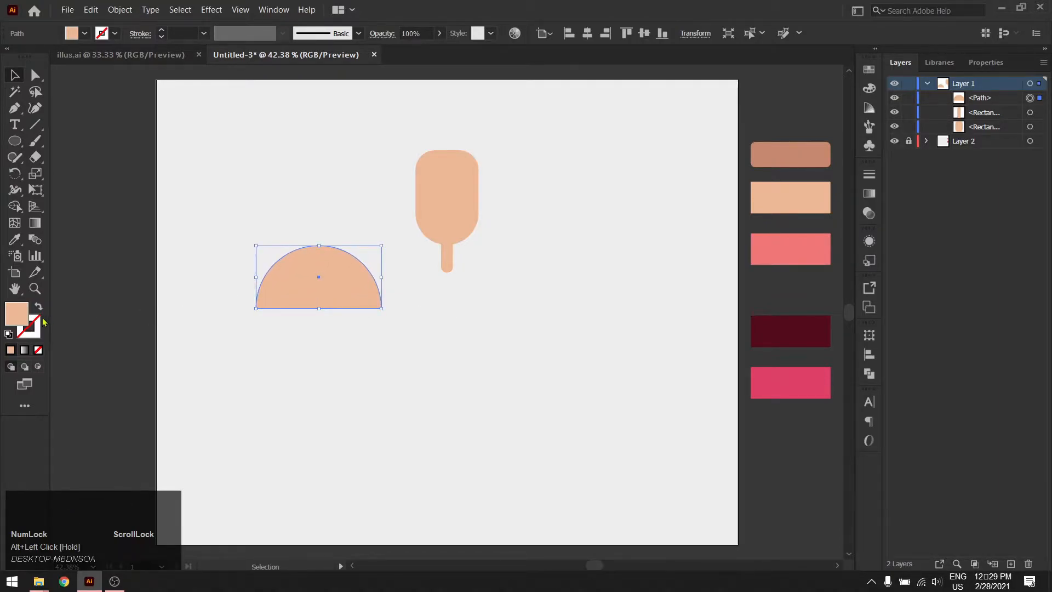
Fill the half circle with green 39c66c and centre it over the neck's lower end as the shoulders
click(20, 317)
double_click(20, 318)
drag(715, 344, 715, 316)
drag(656, 251, 644, 244)
drag(718, 313, 716, 306)
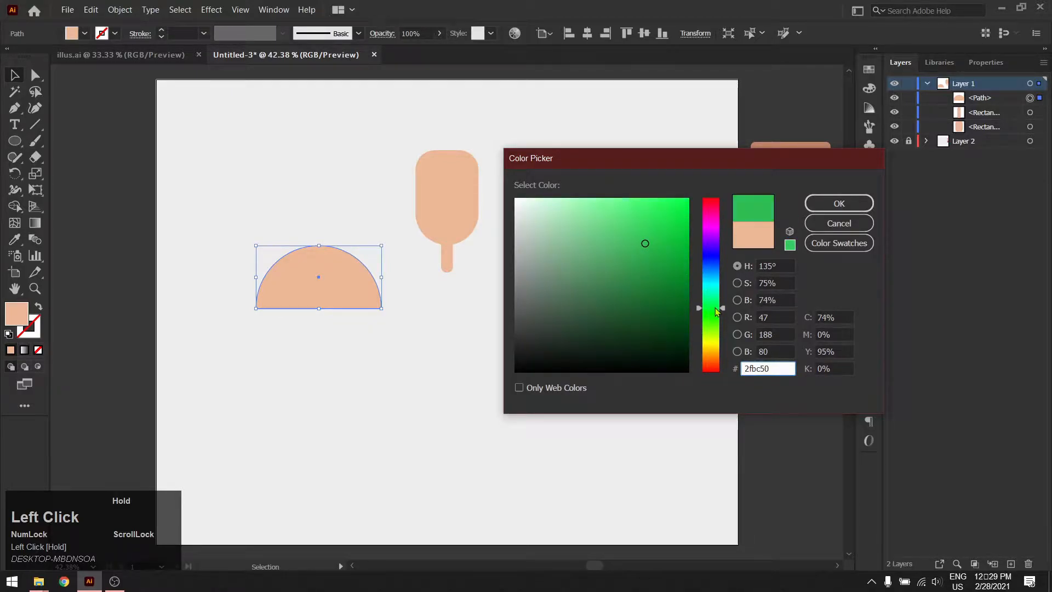
drag(655, 238, 638, 236)
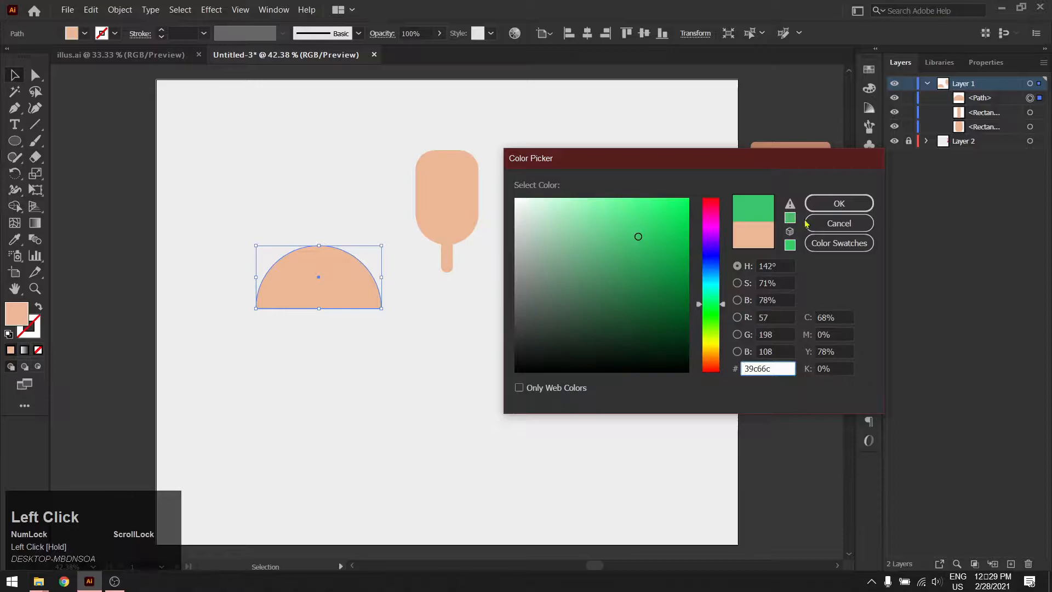
click(839, 204)
drag(355, 292, 478, 306)
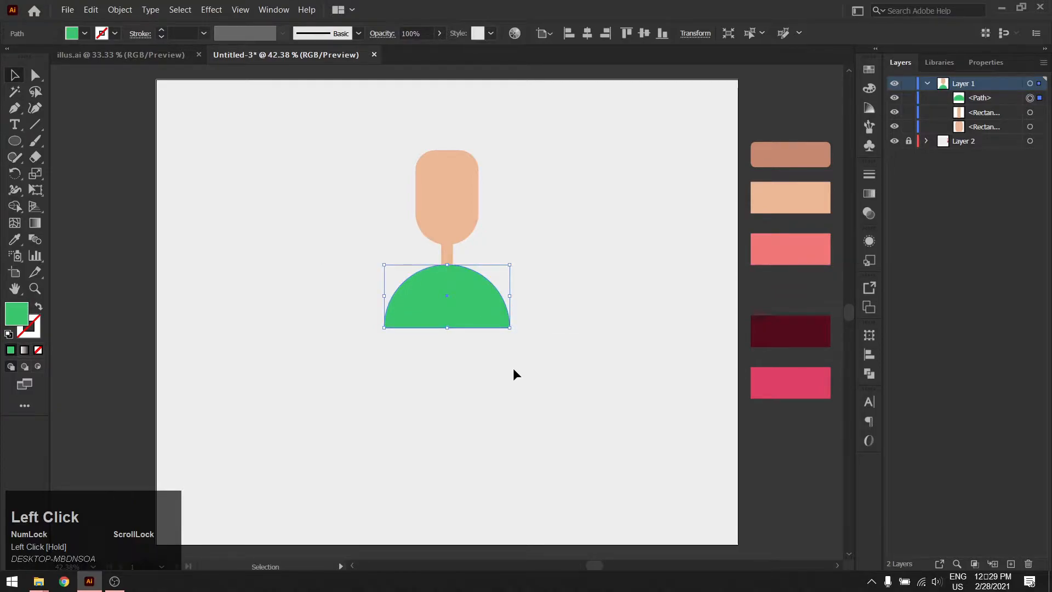
Select the head, neck and green shoulders together, move them up slightly and scale them down a little
drag(548, 365, 406, 230)
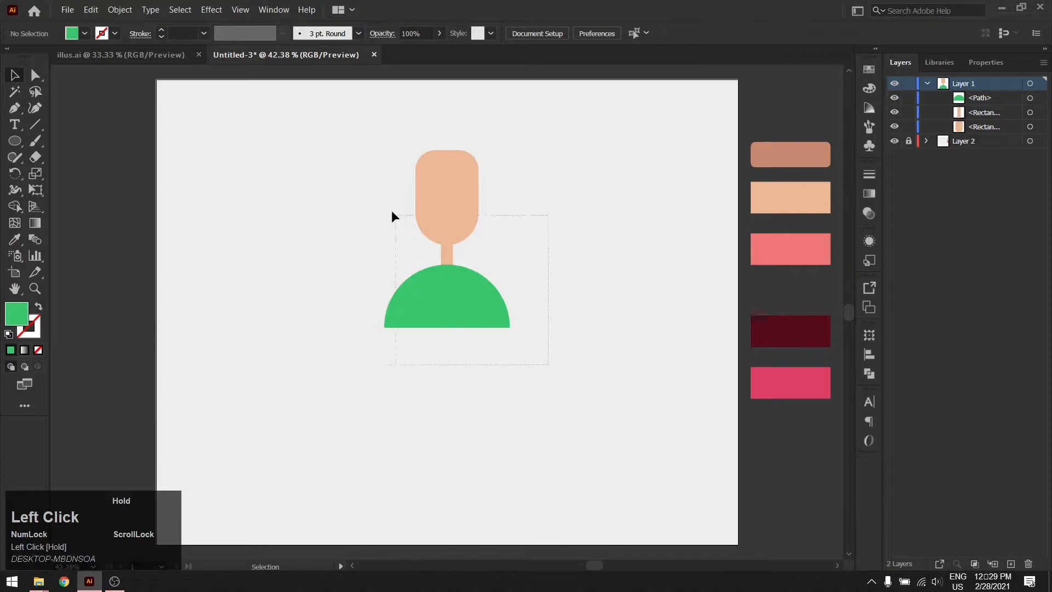
drag(351, 124, 351, 124)
shift+click(465, 202)
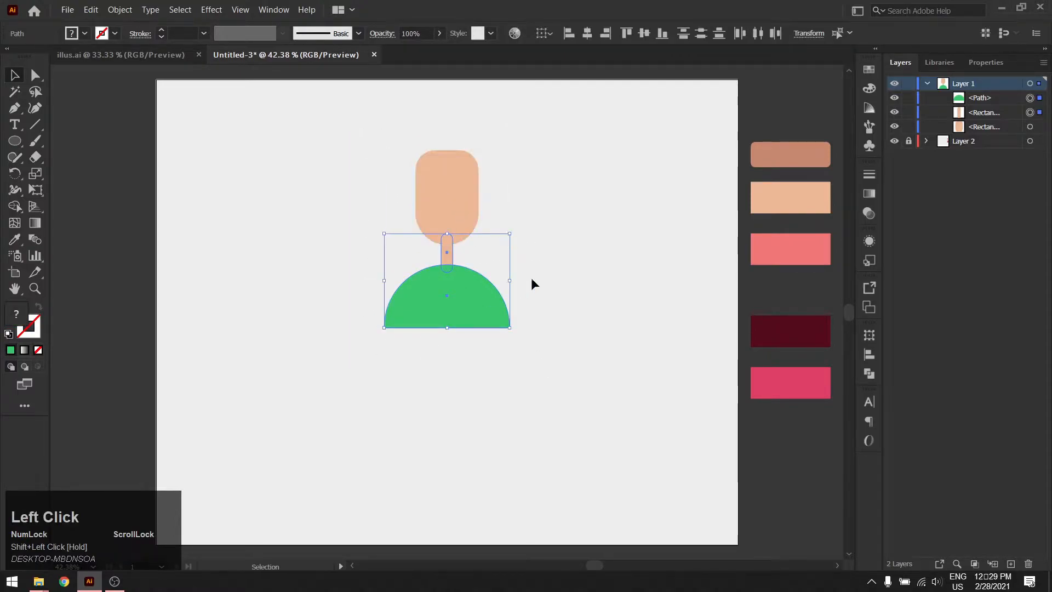
drag(573, 406, 370, 134)
mouse_move(443, 214)
mouse_down()
mouse_move(442, 193)
mouse_move(441, 203)
mouse_up()
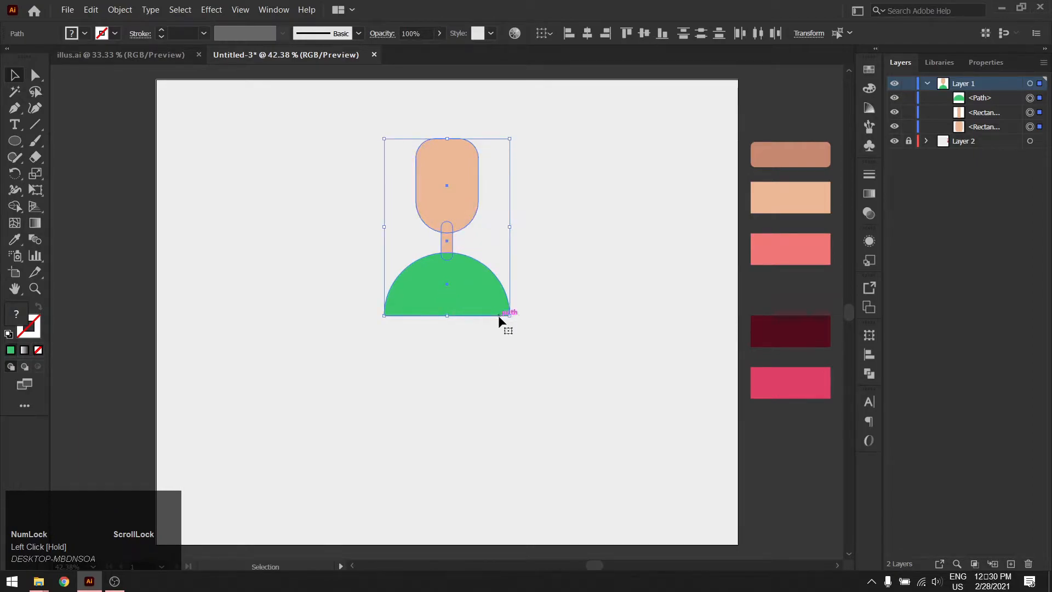
drag(510, 315, 504, 310)
click(499, 344)
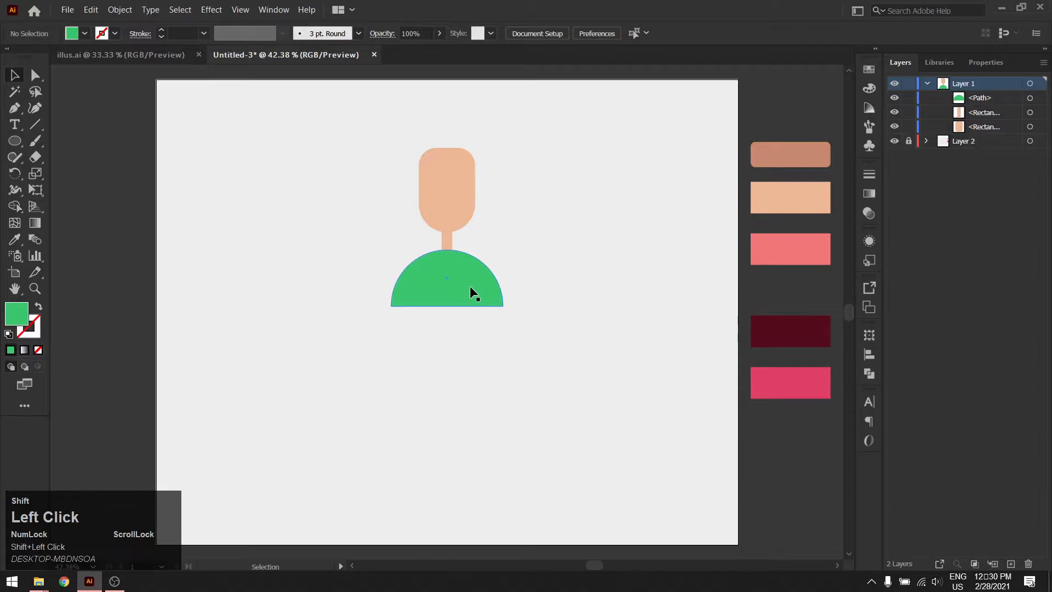
Draw a rounded rectangle centred below the green half circle as the lower torso and fill it with blue 3b65c4
drag(15, 143, 104, 154)
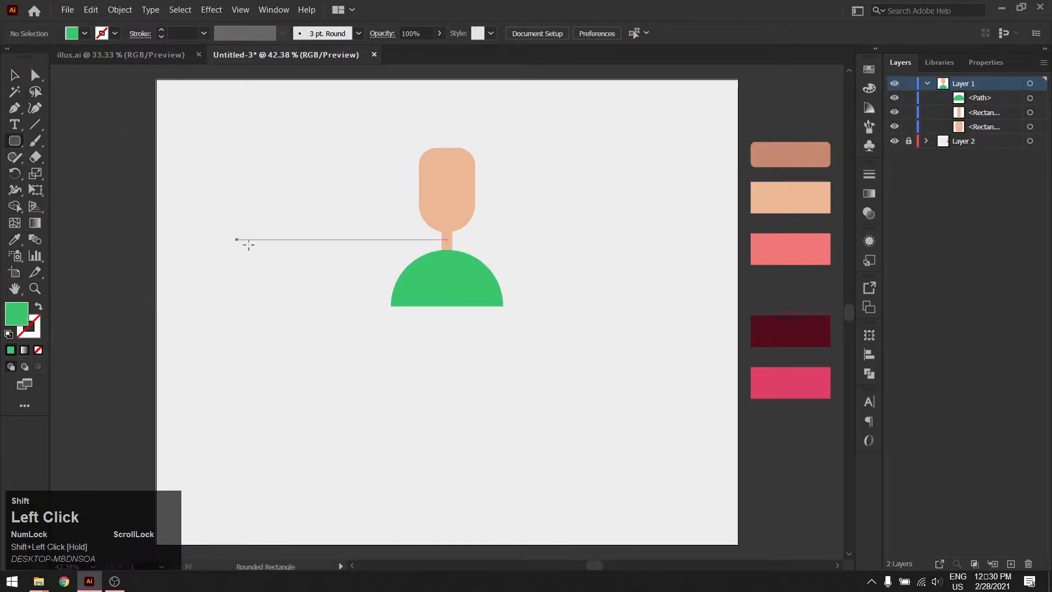
drag(433, 317, 454, 355)
key(v)
double_click(22, 319)
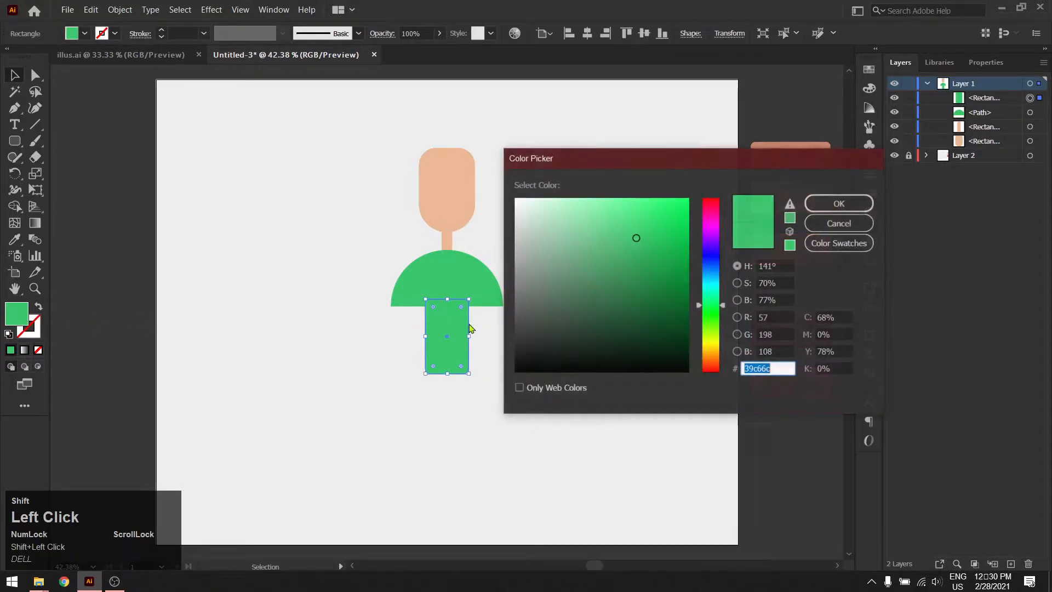
drag(709, 299, 716, 264)
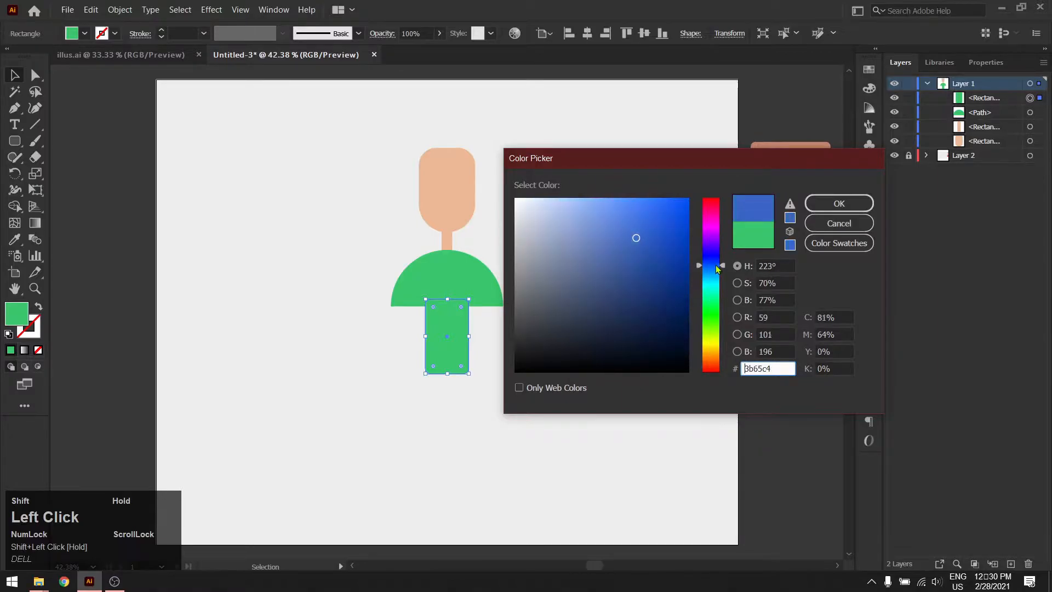
click(837, 209)
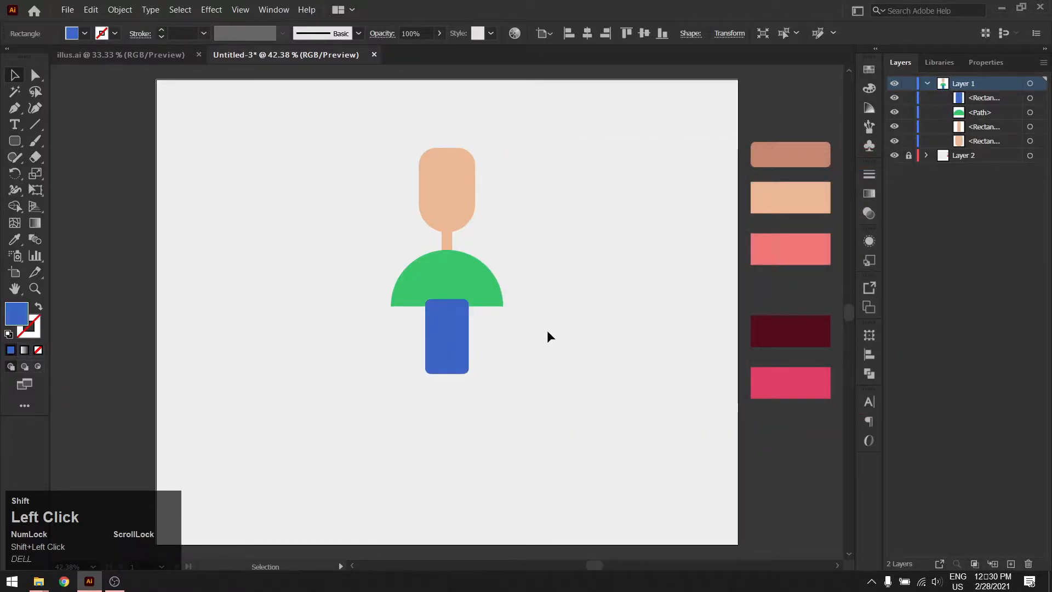
Send the blue torso rectangle one level backward, behind the green half circle
right_click(442, 331)
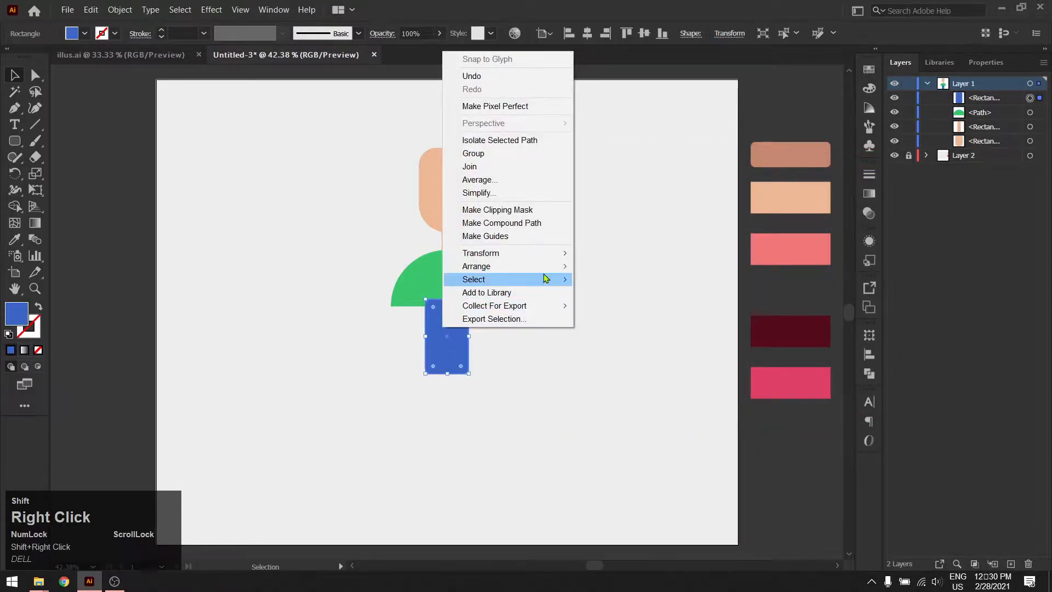
click(526, 266)
click(619, 297)
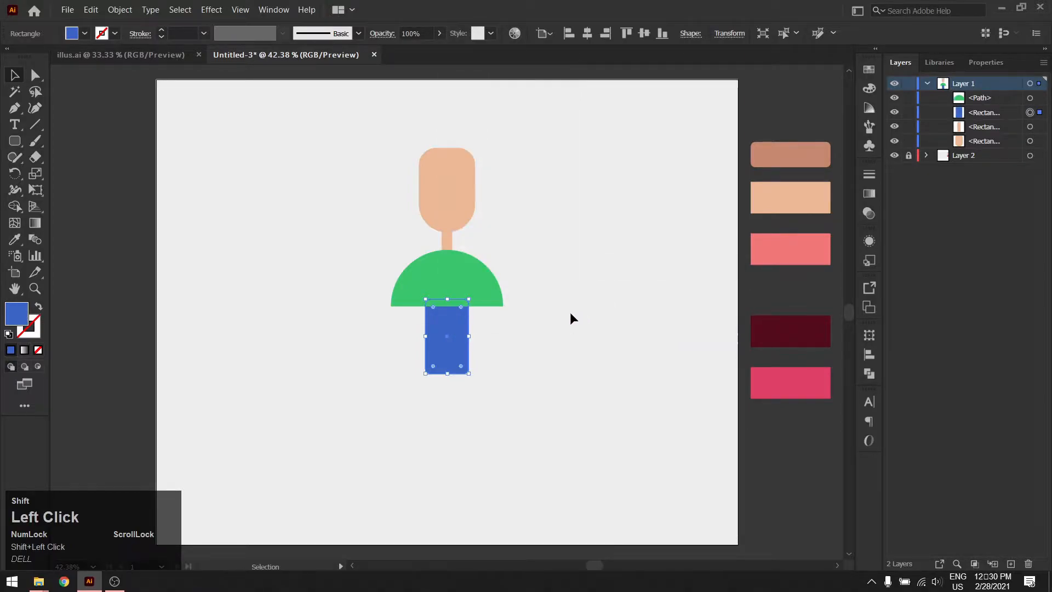
click(526, 334)
Increase the rounding of the blue torso rectangle's corners
click(456, 362)
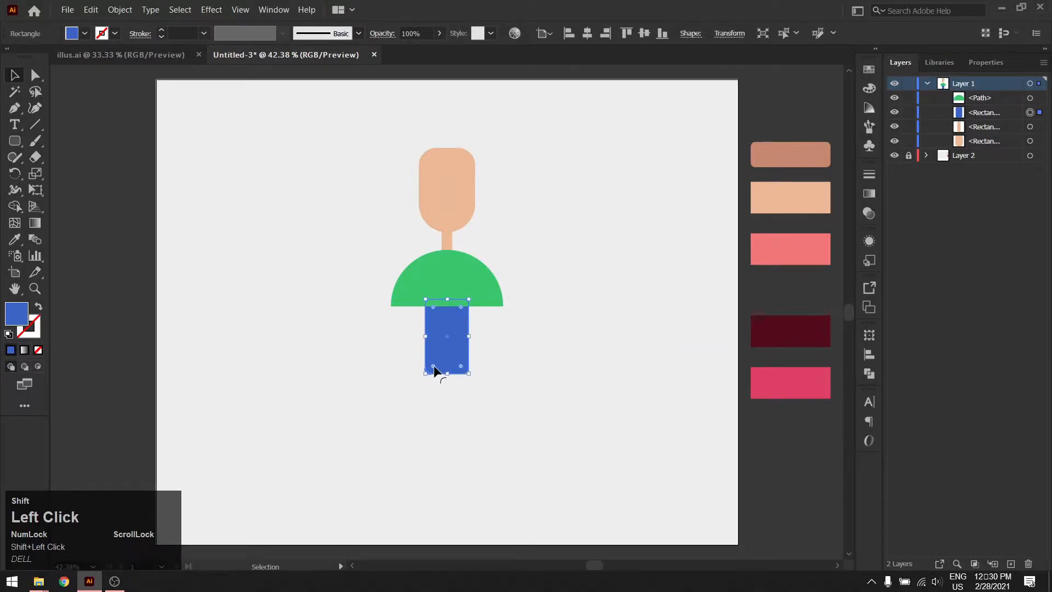
mouse_move(435, 366)
mouse_down()
mouse_move(443, 348)
mouse_move(442, 357)
mouse_up()
click(547, 356)
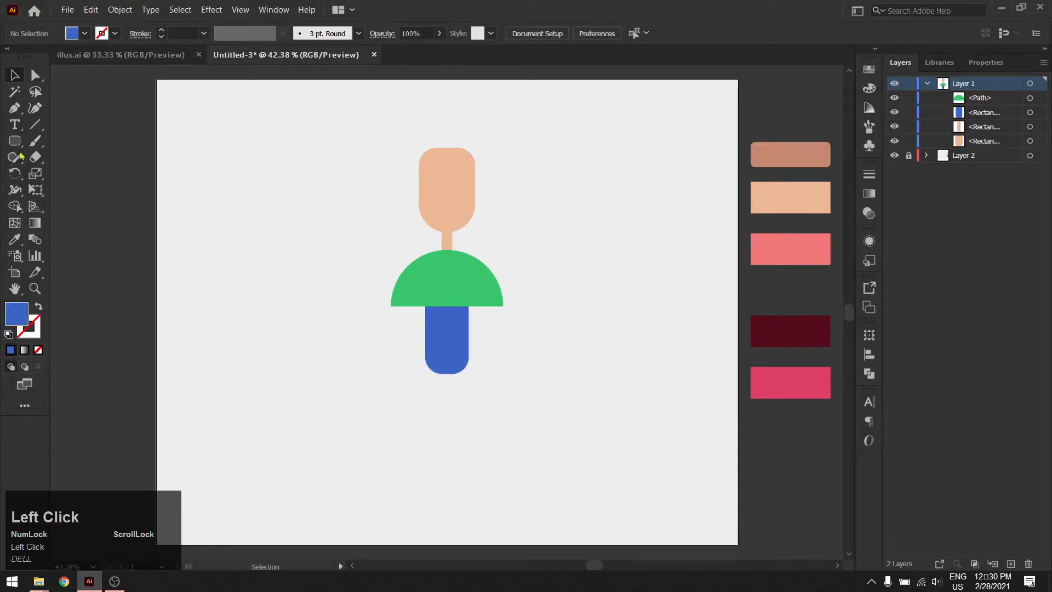
Draw a long, narrow rounded rectangle as a leg overlapping the lower torso, then narrow it slightly and adjust its position
drag(412, 353, 438, 466)
key(v)
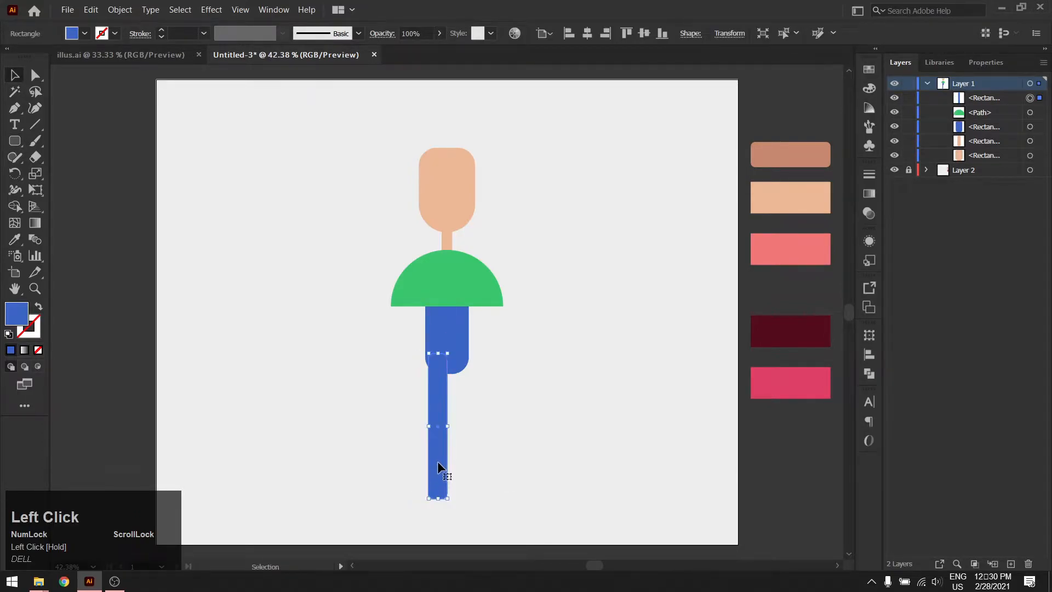
scroll(437, 474, down, 1)
alt+scroll(437, 472, up, 3)
drag(418, 303, 423, 306)
drag(439, 363, 445, 374)
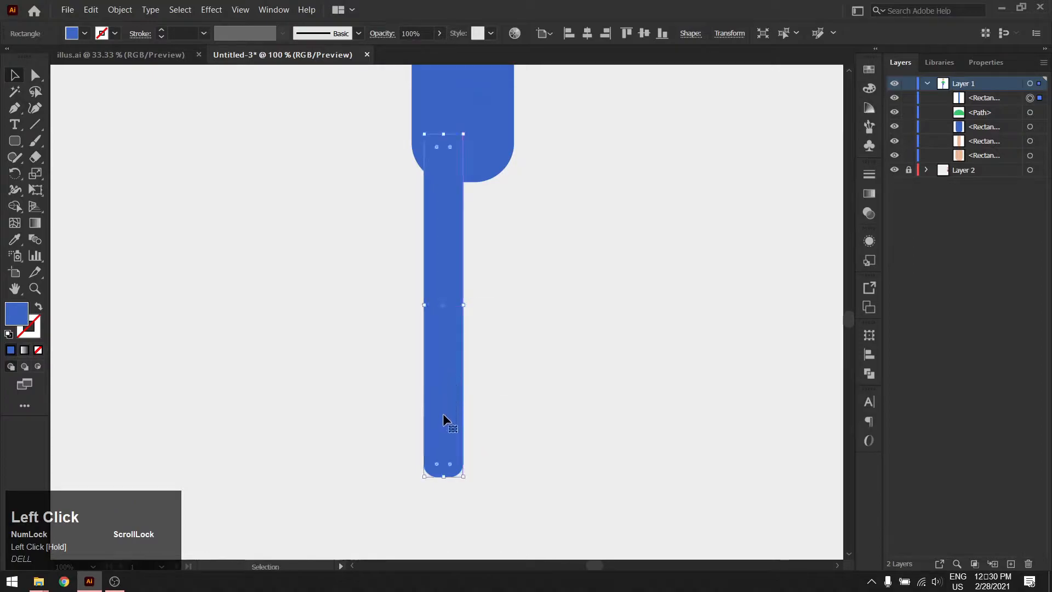
alt+scroll(444, 418, down, 5)
alt+scroll(445, 419, up, 2)
alt+scroll(443, 418, up, 4)
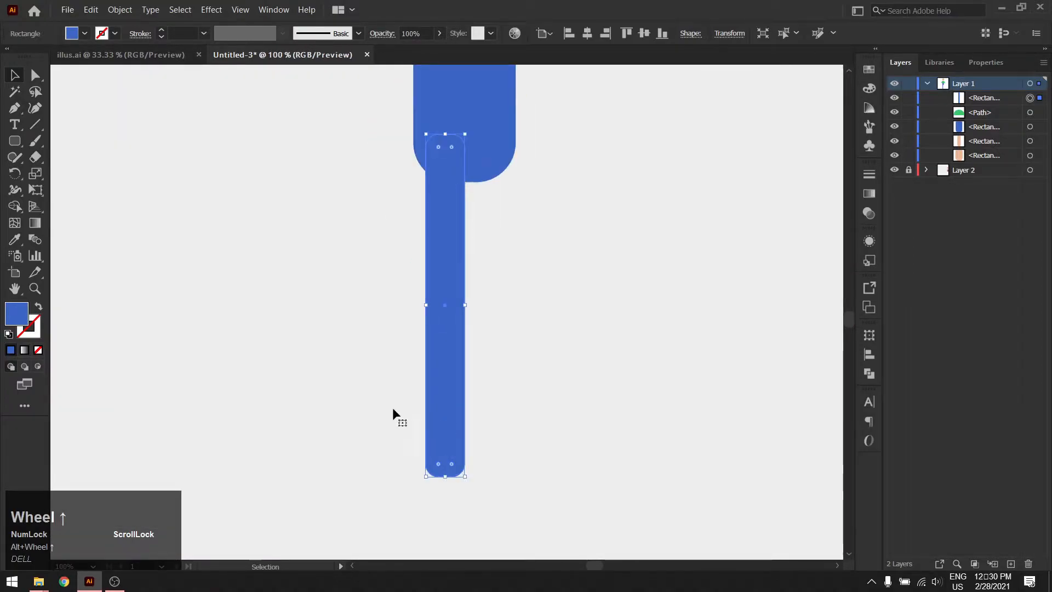
Fill the leg rectangle with a darker blue than the torso
double_click(30, 319)
click(645, 256)
click(651, 266)
click(839, 203)
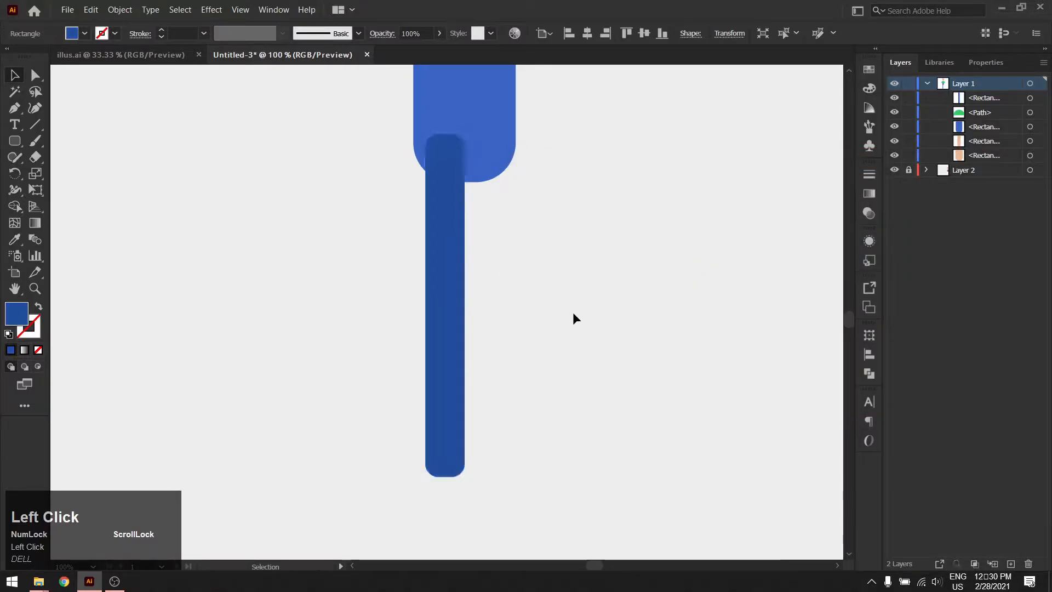
alt+scroll(573, 313, down, 1)
drag(607, 248, 567, 324)
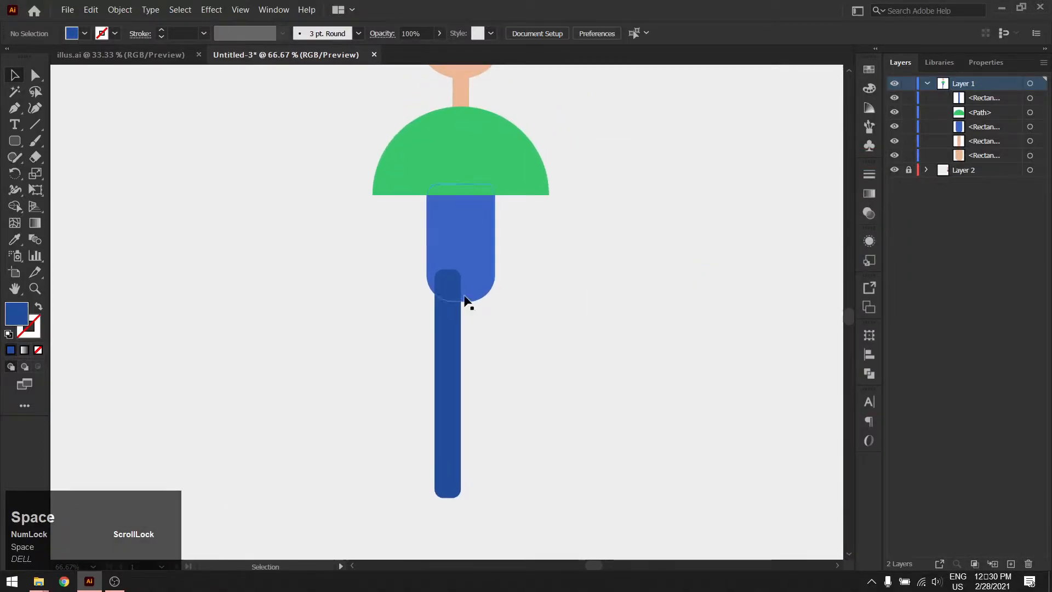
Send the dark blue leg rectangle backward three levels so it sits behind the torso
click(451, 341)
key(ctrl+bracketleft)
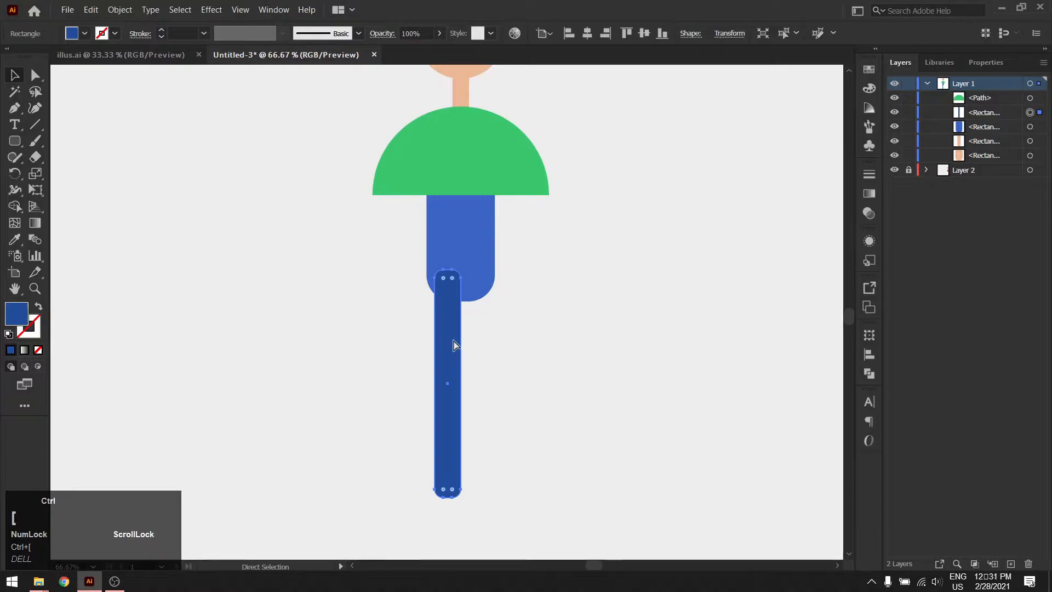
key(ctrl+bracketleft)
key(ctrl+bracketleft)
key(v)
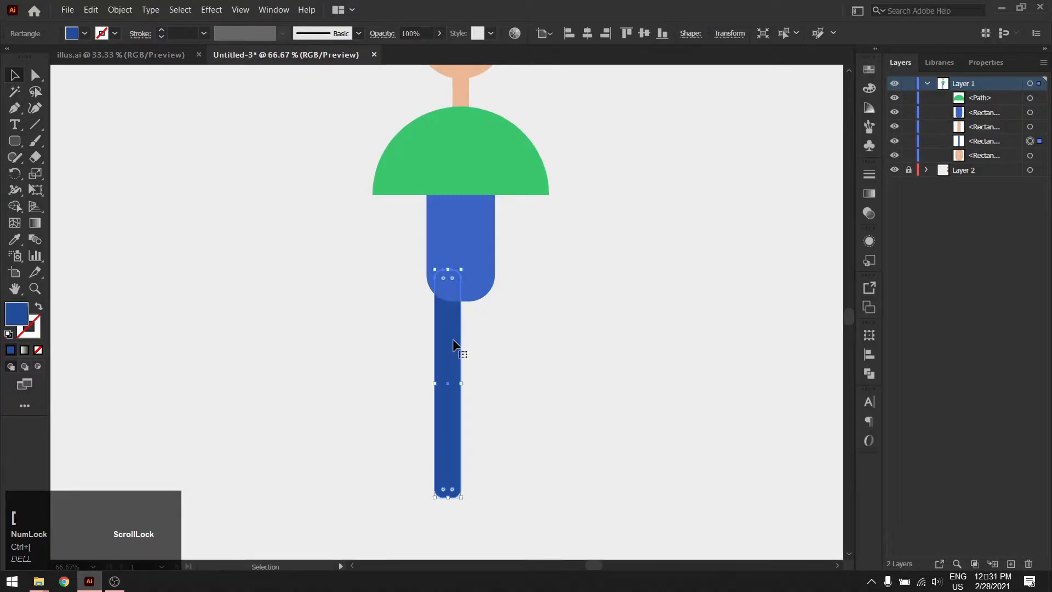
click(522, 416)
Draw a small horizontal rounded rectangle as a foot at the lower end of the leg and nudge it into place
scroll(467, 503, down, 2)
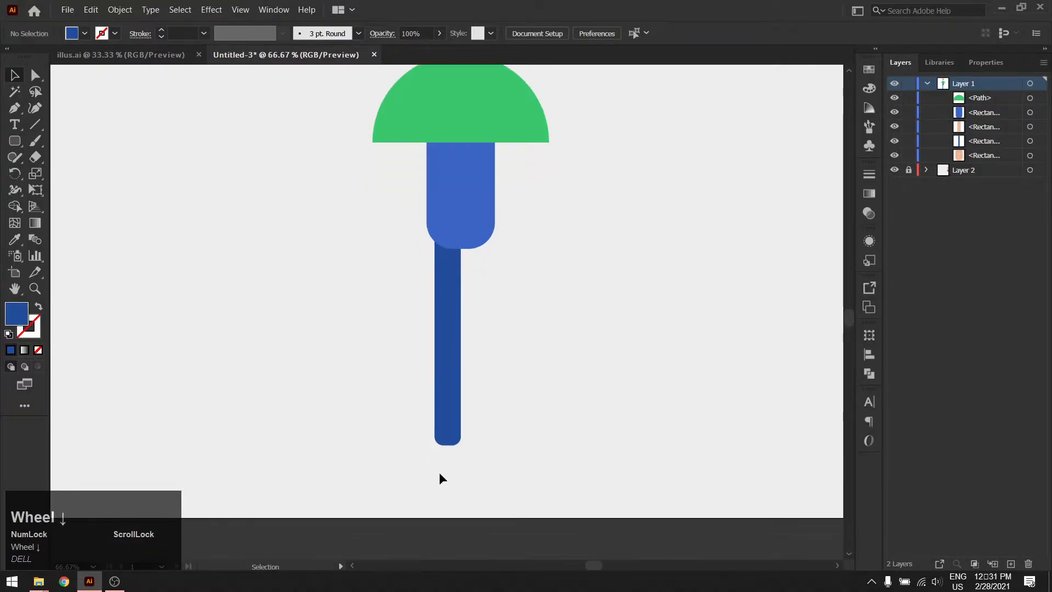
click(16, 143)
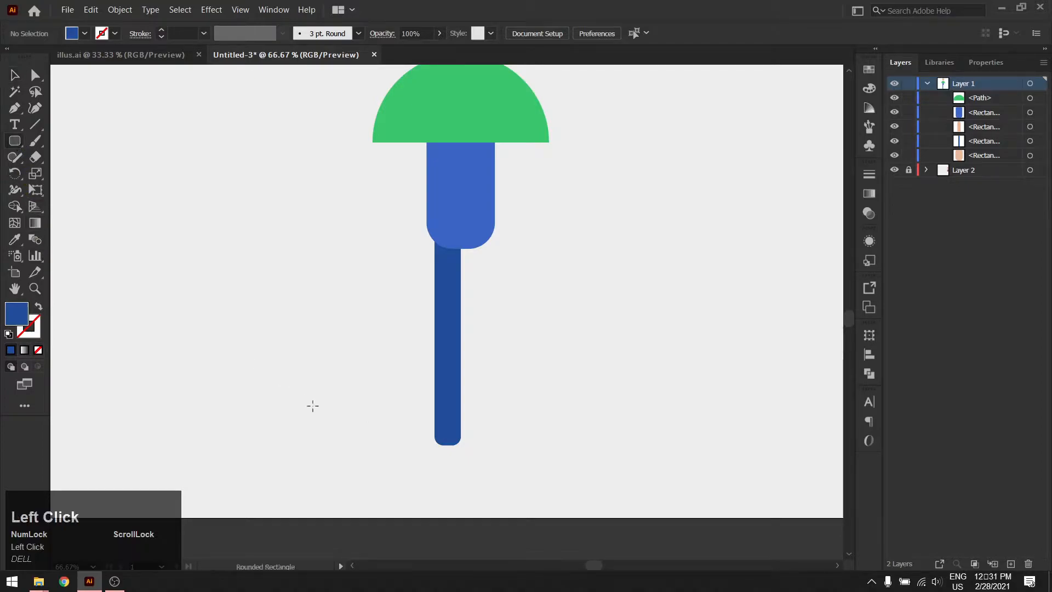
mouse_move(410, 440)
mouse_down()
mouse_move(460, 463)
mouse_move(424, 453)
mouse_move(403, 492)
mouse_up()
key(ctrl+z)
key(v)
click(427, 457)
scroll(415, 474, up, 2)
mouse_move(370, 458)
mouse_down()
mouse_move(365, 438)
mouse_move(377, 439)
mouse_move(367, 448)
mouse_up()
key(Right)
key(Right)
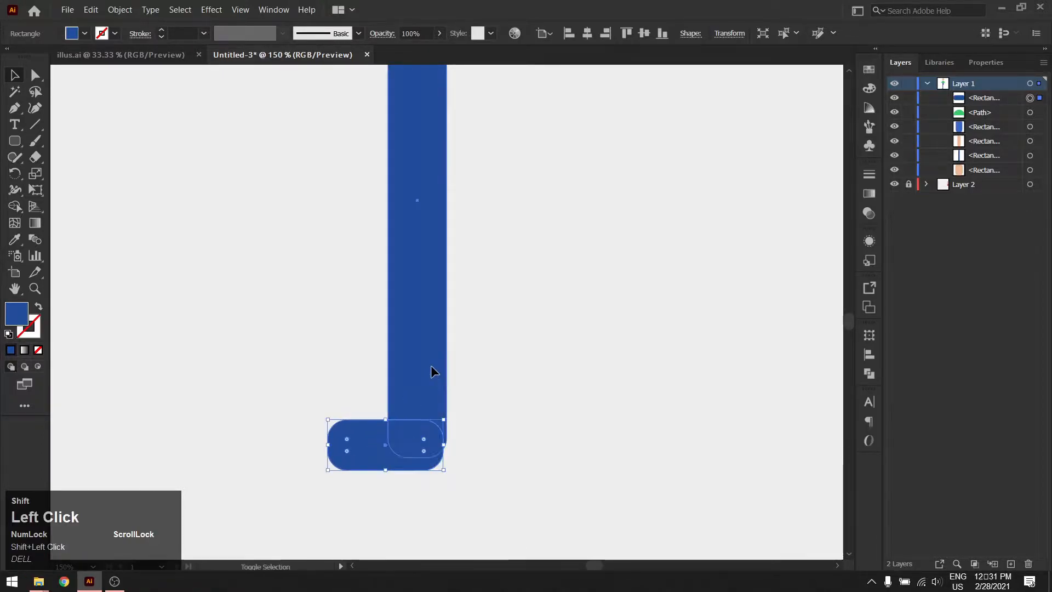
Align the right edges of the foot and the leg
shift+click(430, 370)
click(407, 296)
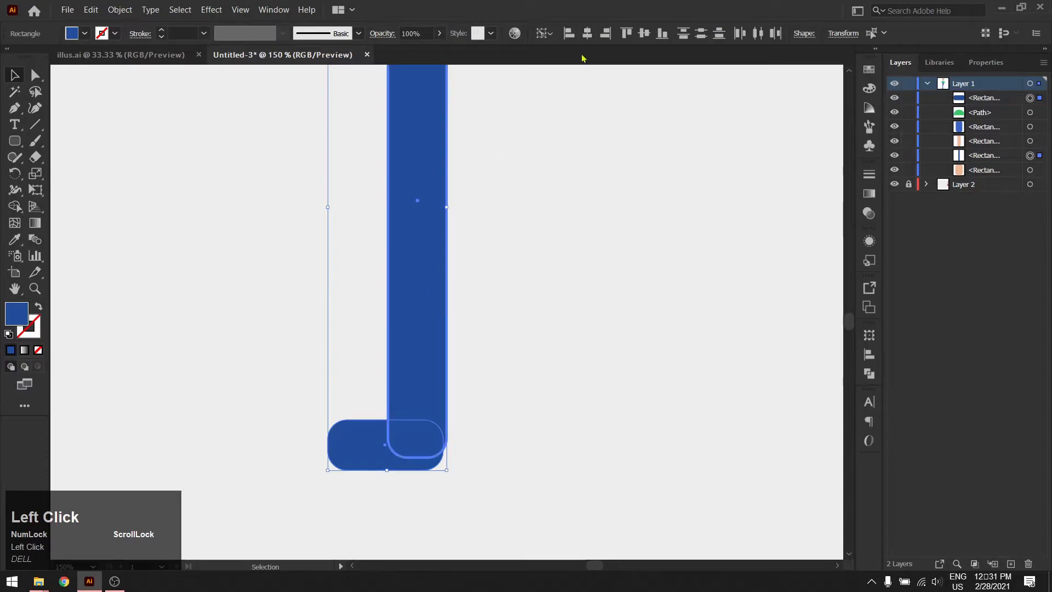
click(605, 34)
click(566, 213)
Increase the rounding of the foot's top-left and bottom-right corners, and slightly round its bottom-left corner more
click(351, 460)
mouse_move(347, 452)
mouse_down()
mouse_move(345, 433)
mouse_move(356, 445)
mouse_up()
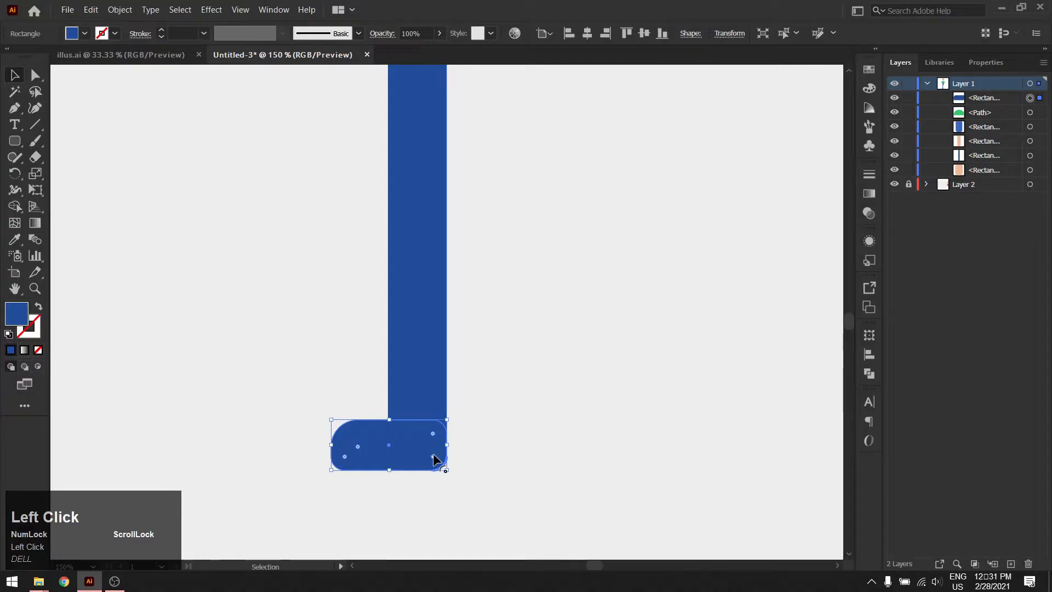
drag(431, 455, 422, 444)
click(492, 461)
click(389, 454)
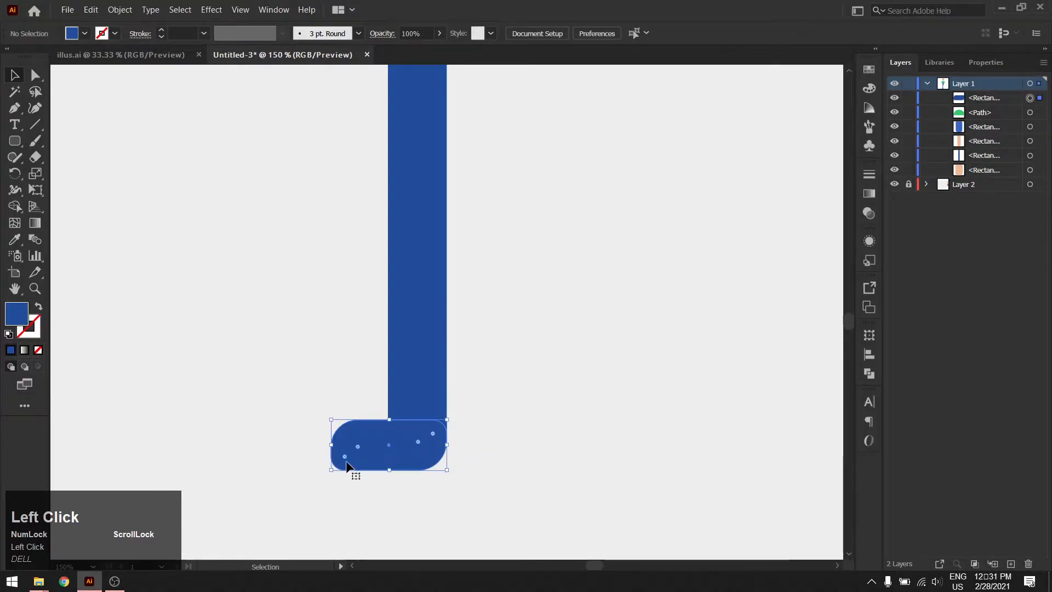
drag(349, 452, 350, 452)
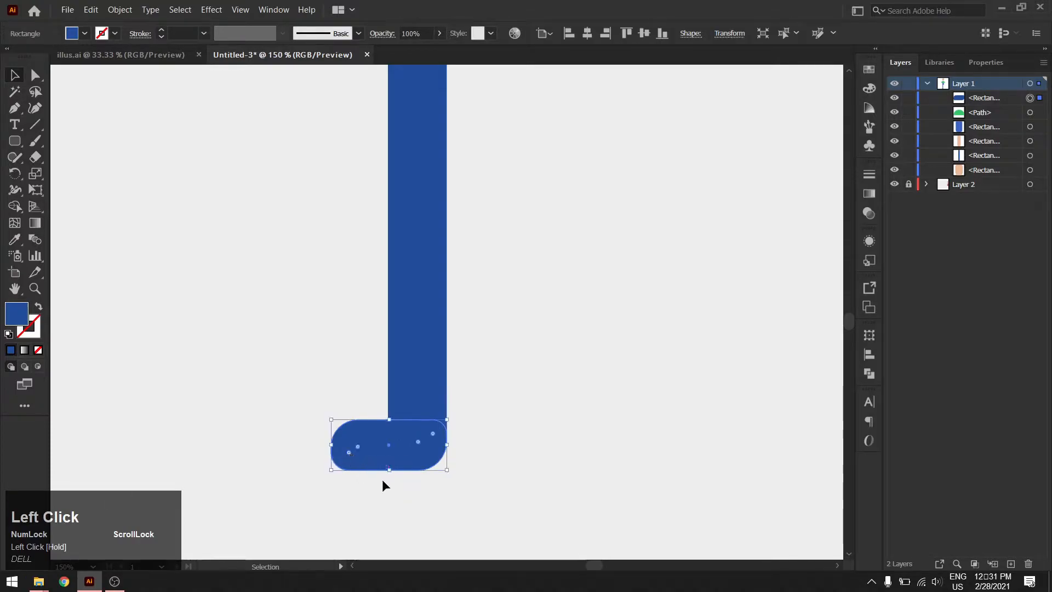
click(359, 512)
Fill the foot shape with light gray d3d3d3
click(373, 448)
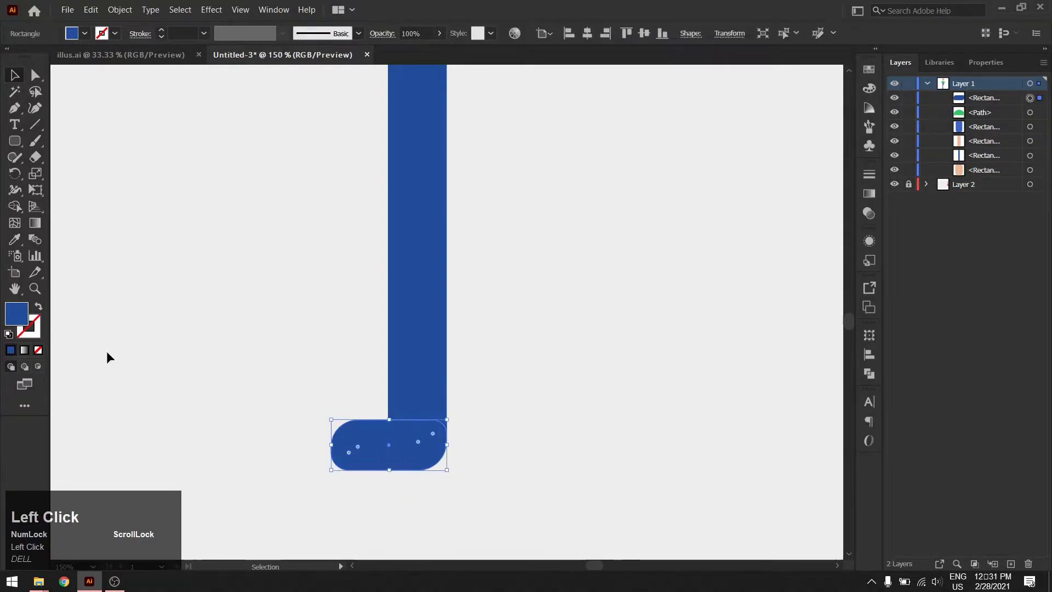
double_click(24, 323)
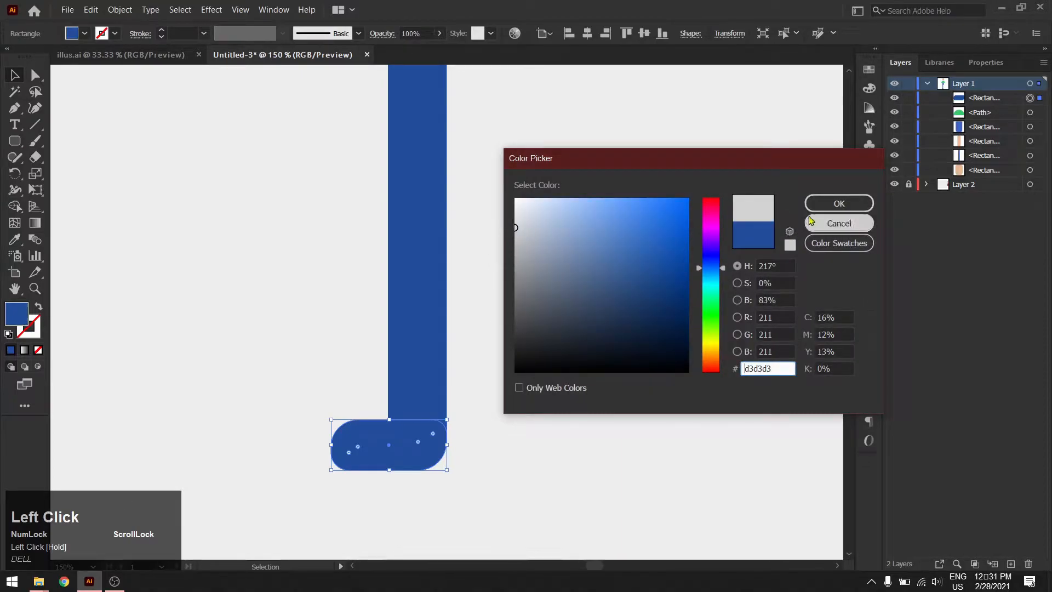
click(838, 204)
click(573, 343)
click(419, 457)
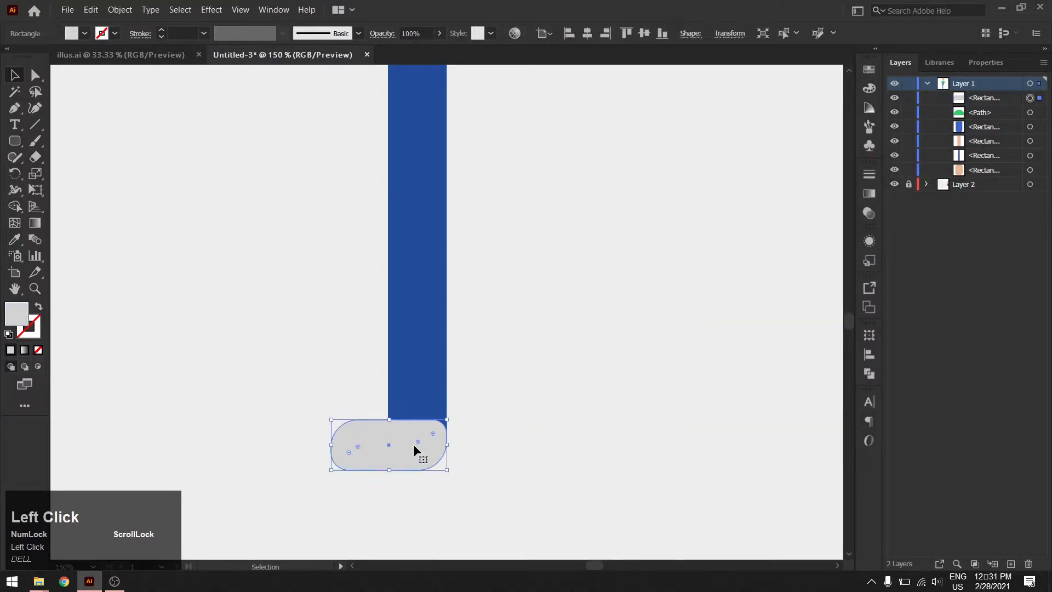
drag(404, 446, 399, 469)
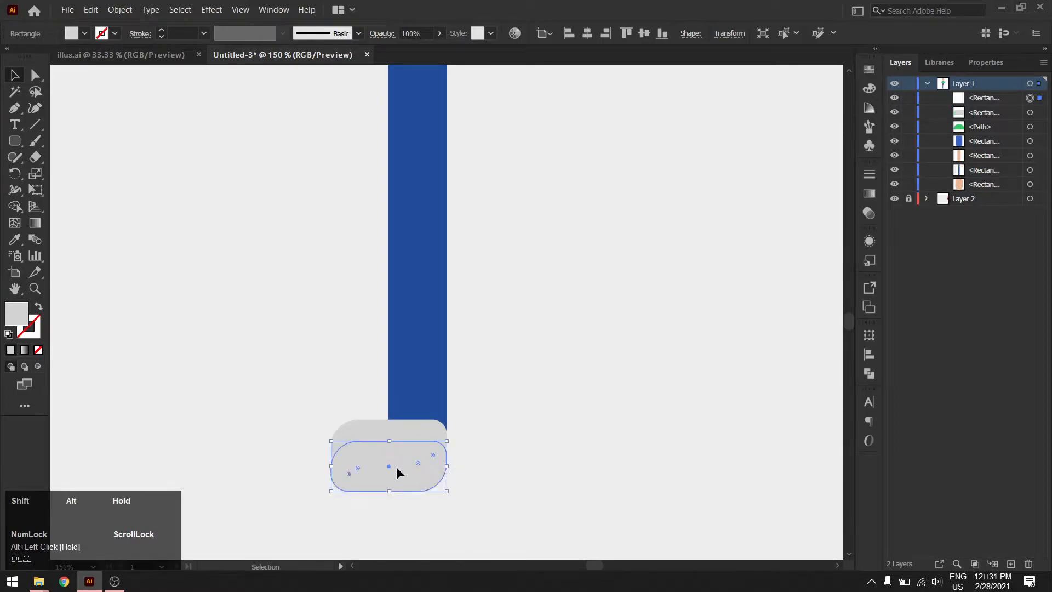
shift+click(361, 437)
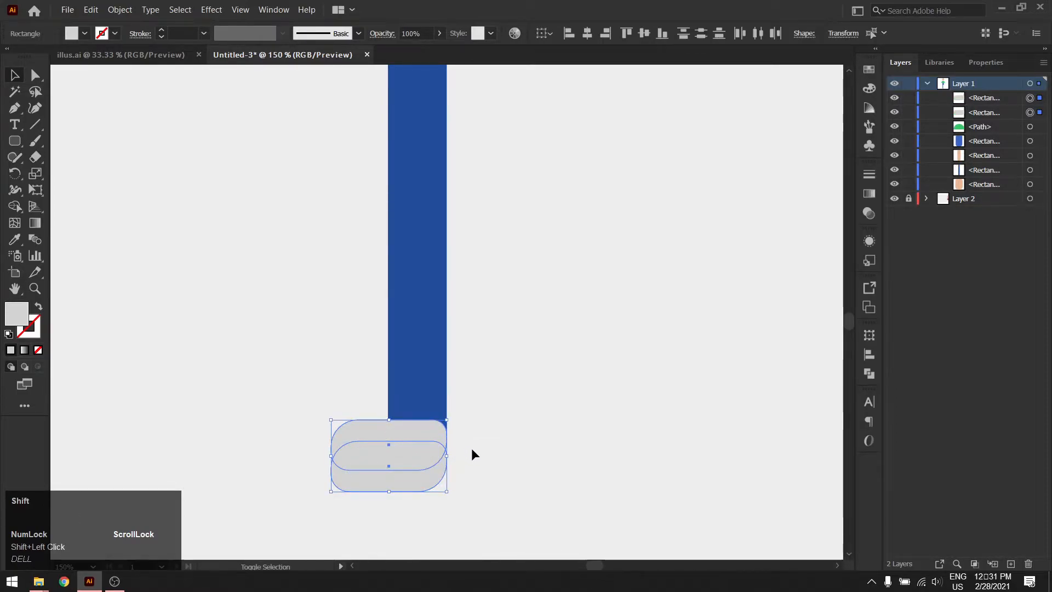
key(shift+m)
drag(345, 481, 442, 481)
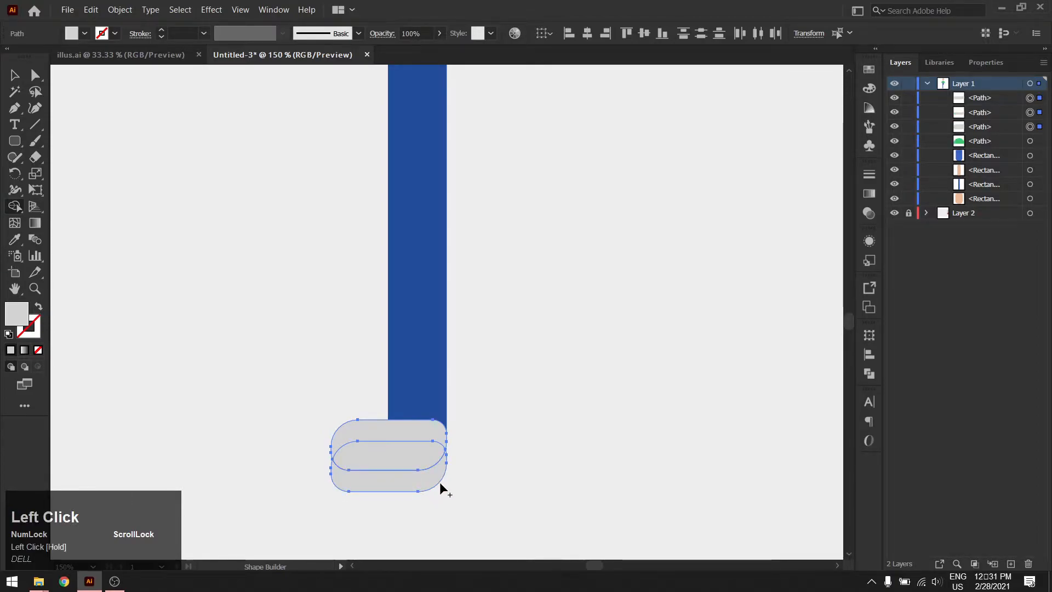
key(ctrl+z)
key(ctrl+z)
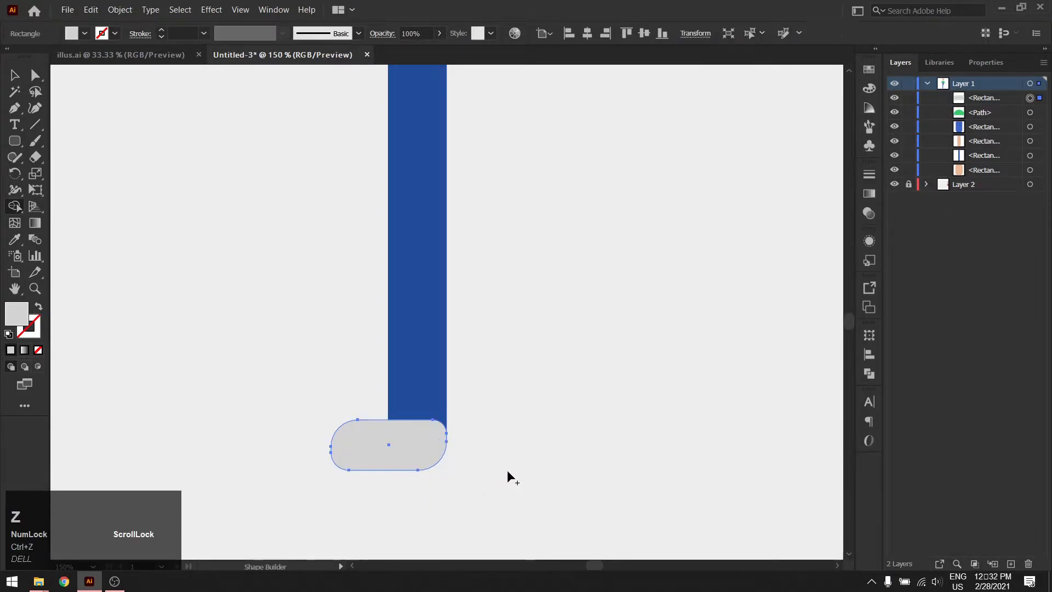
key(v)
drag(422, 454, 391, 480)
key(ctrl+z)
Duplicate the gray foot shape straight down so the copy overlaps the original's lower part
click(509, 460)
click(405, 455)
drag(405, 463, 409, 474)
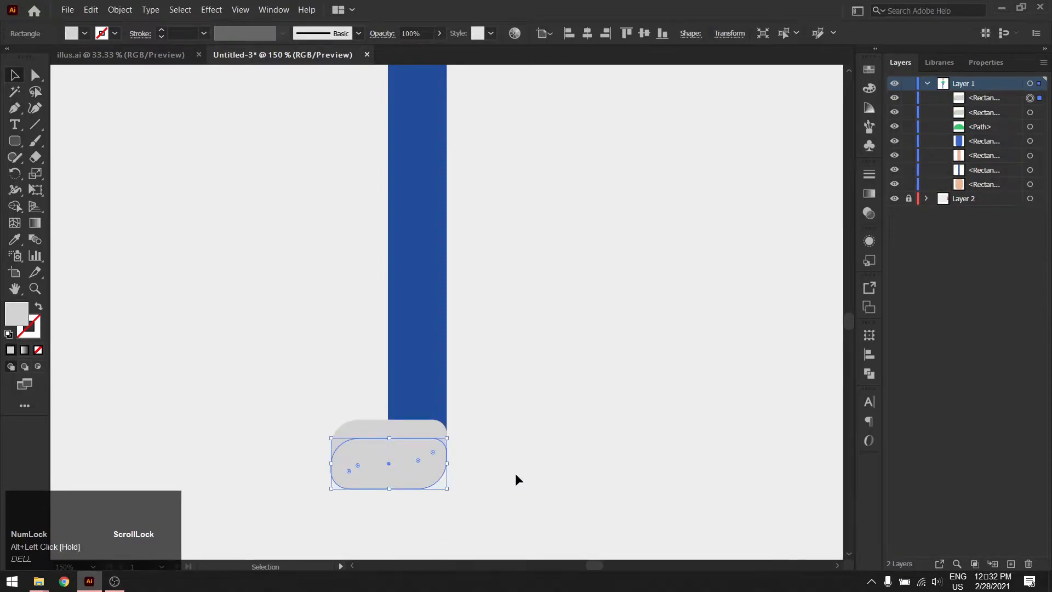
click(466, 495)
shift+click(334, 439)
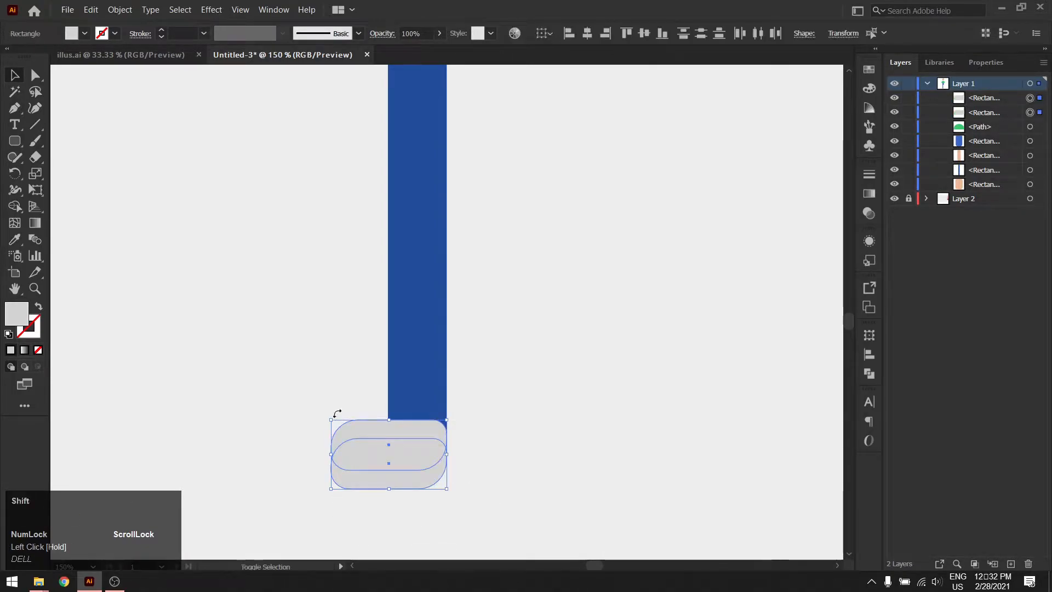
key(shift+m)
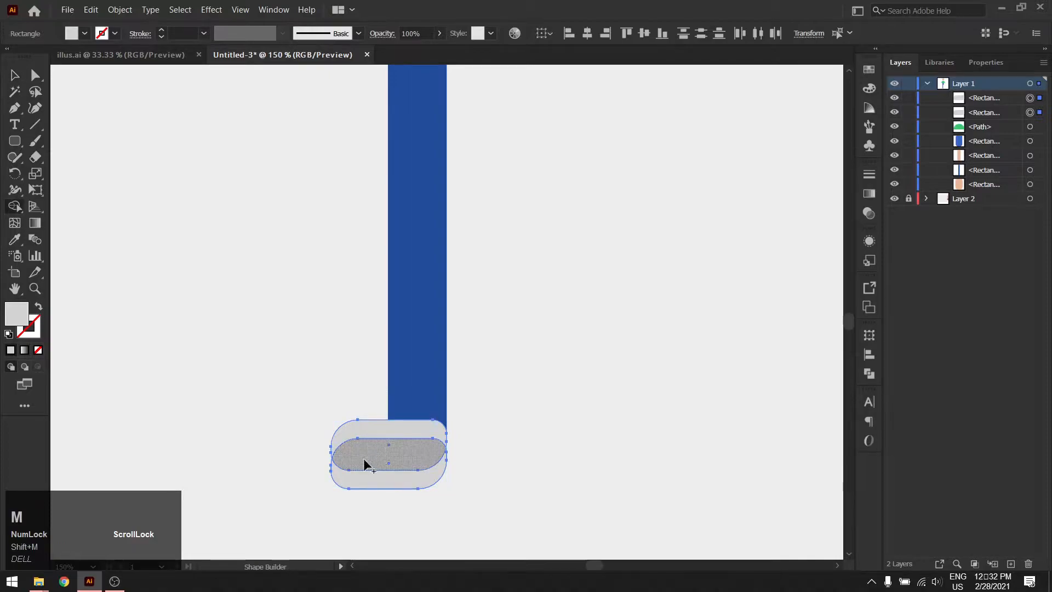
alt+click(332, 476)
key(v)
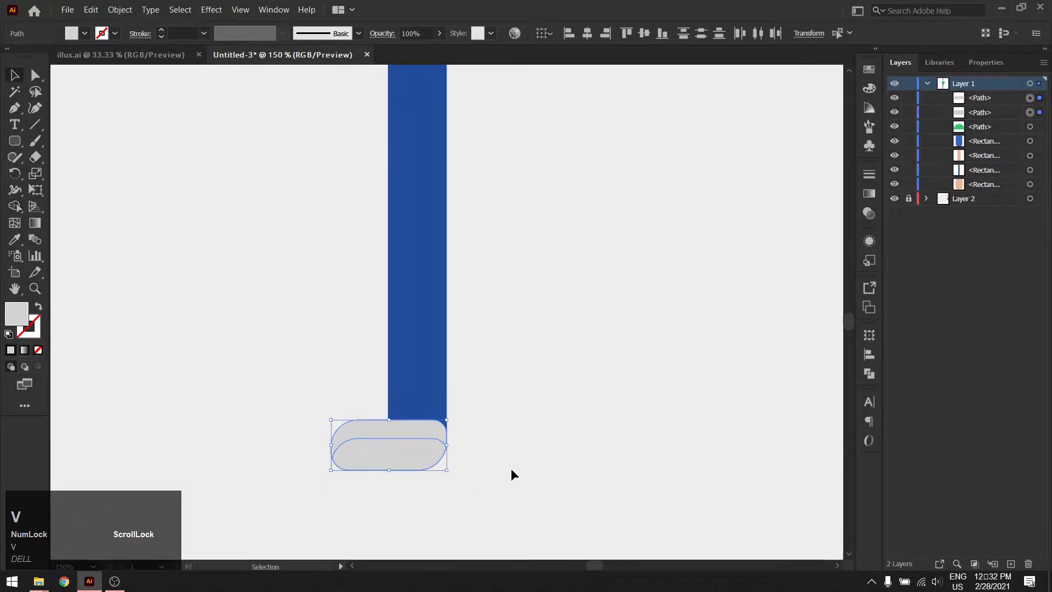
click(414, 456)
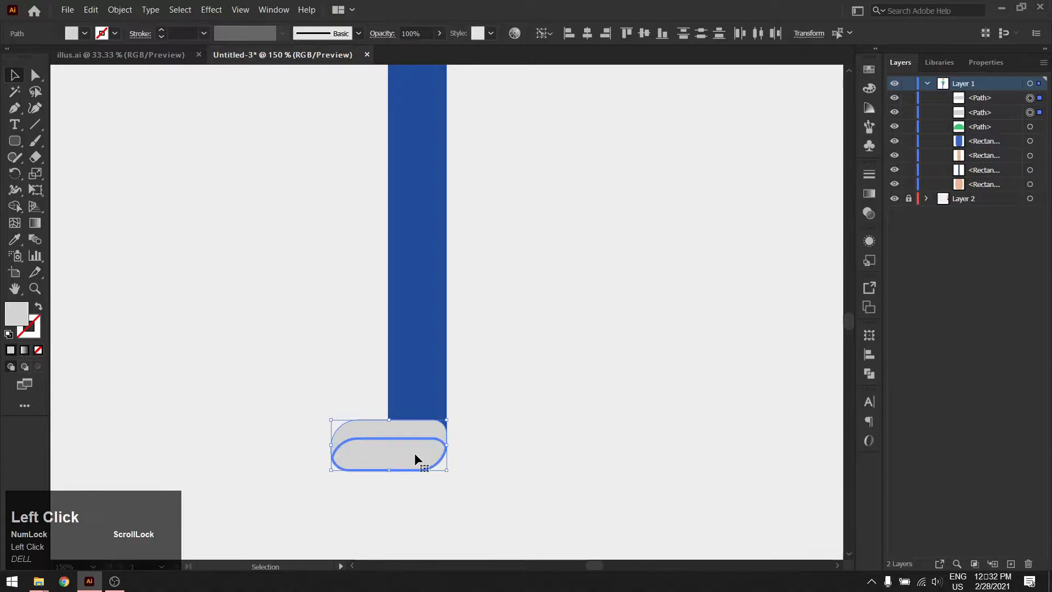
click(510, 457)
key(ctrl+z)
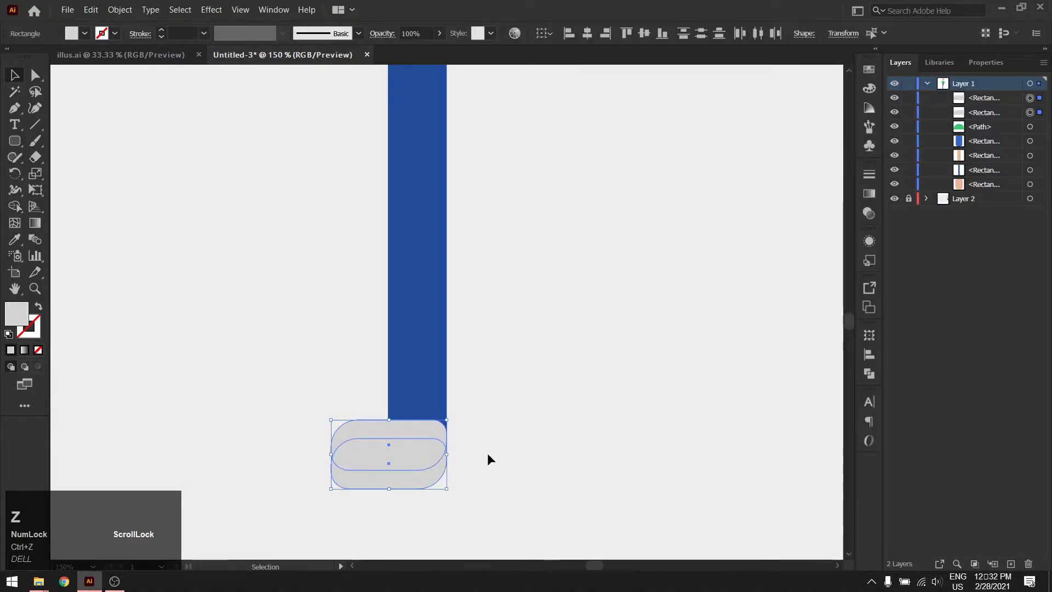
Move the duplicated foot shape slightly further down over the original
click(504, 453)
click(425, 475)
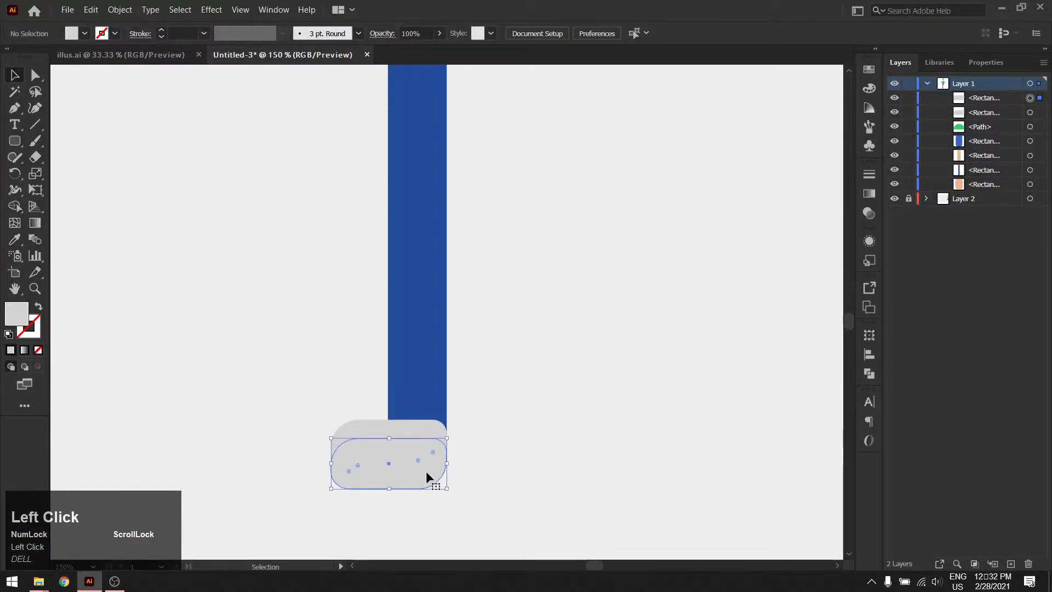
drag(423, 466, 424, 472)
Remove the duplicate's portion outside the foot with Shape Builder, leaving the overlap as a sole
drag(350, 523, 334, 406)
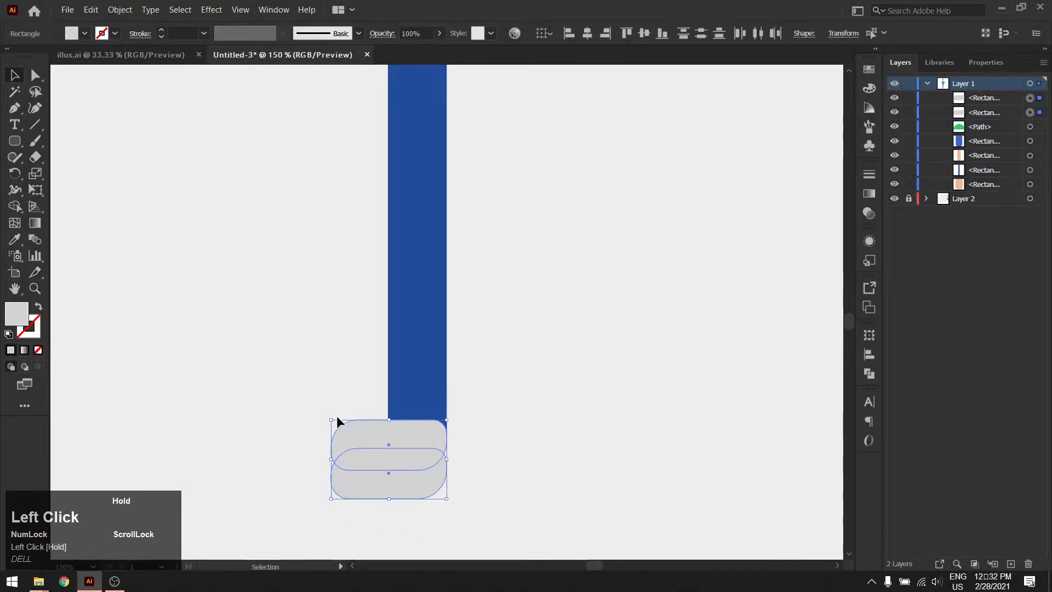
key(shift+m)
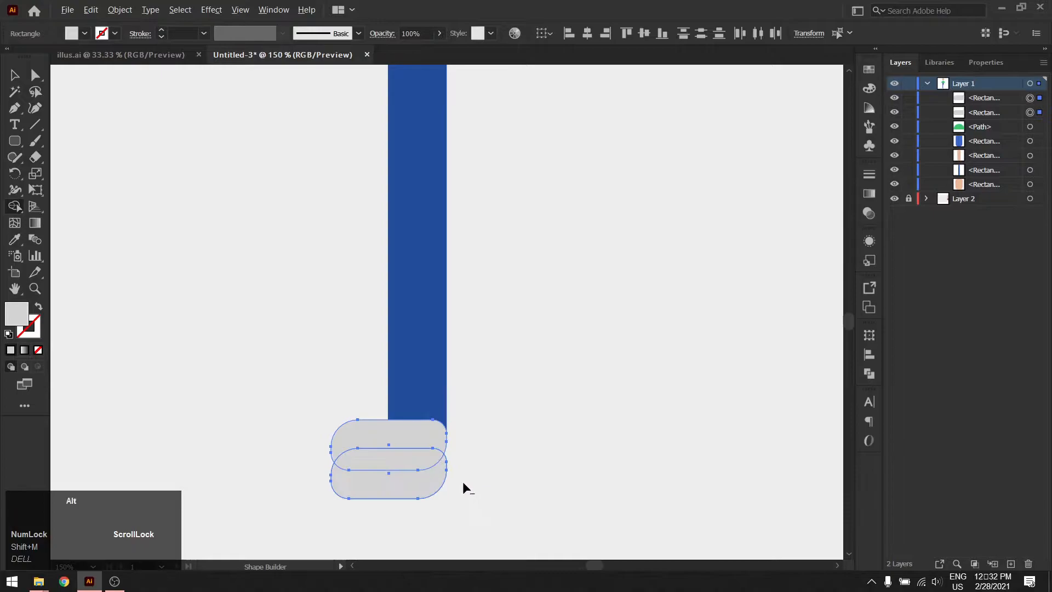
alt+click(401, 486)
key(v)
click(437, 494)
Fill the sole shape with a dark gray
click(404, 459)
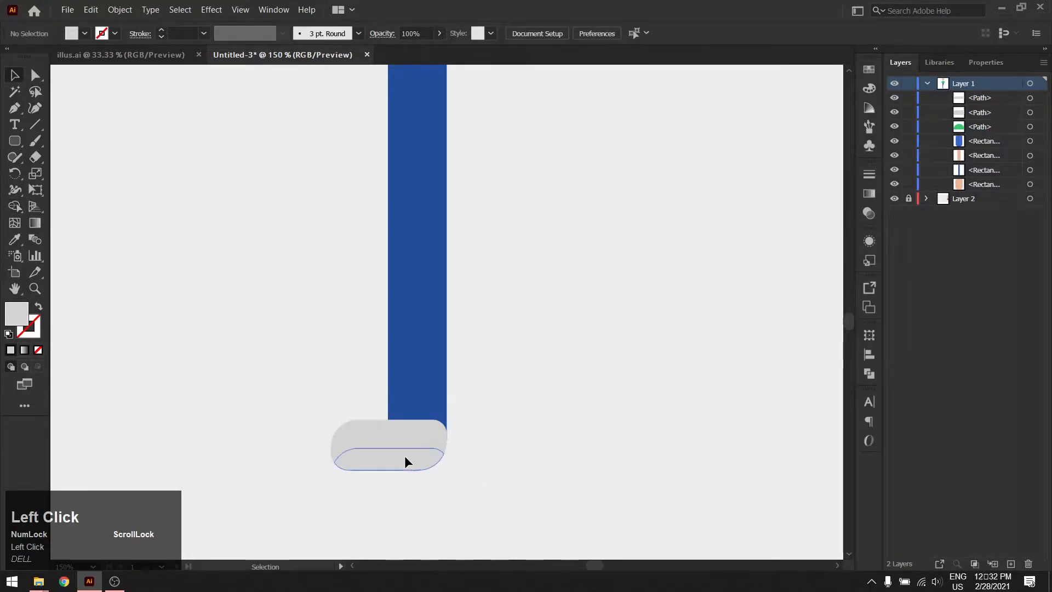
double_click(16, 314)
drag(514, 233, 513, 296)
click(839, 203)
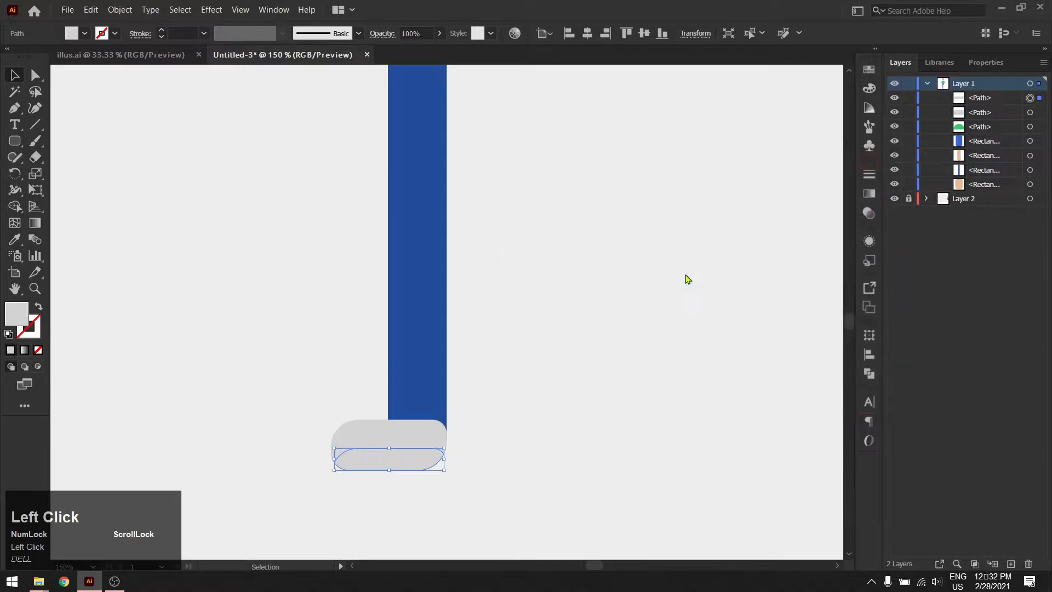
click(582, 337)
Group the leg with its shoe and sole, and move the group below the torso in the layer order
alt+scroll(570, 356, down, 2)
alt+scroll(563, 366, down, 1)
key(space)
drag(580, 301, 475, 385)
drag(420, 502, 378, 418)
key(ctrl)
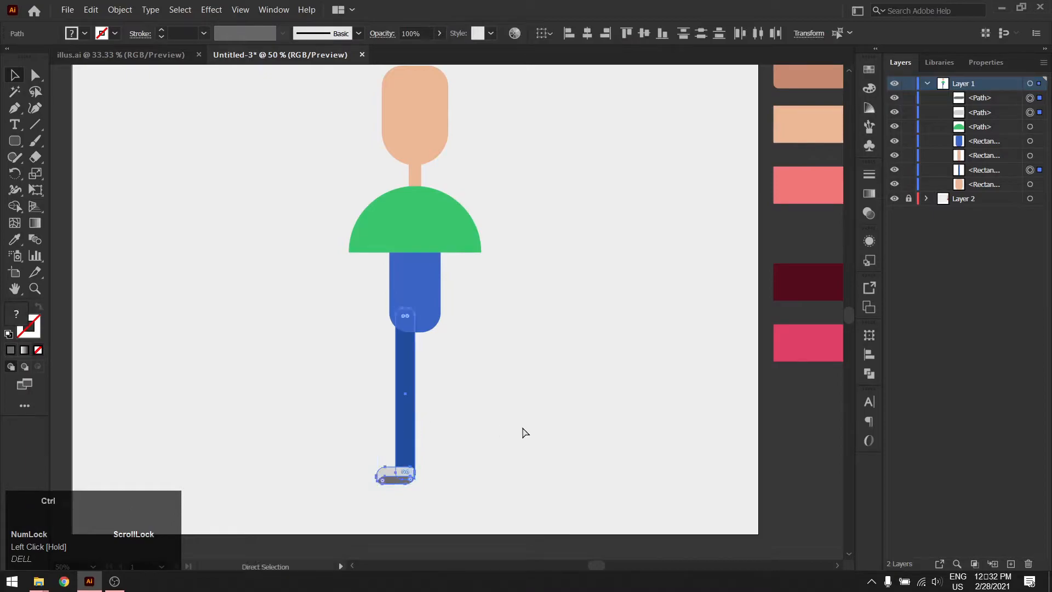
key(ctrl+g)
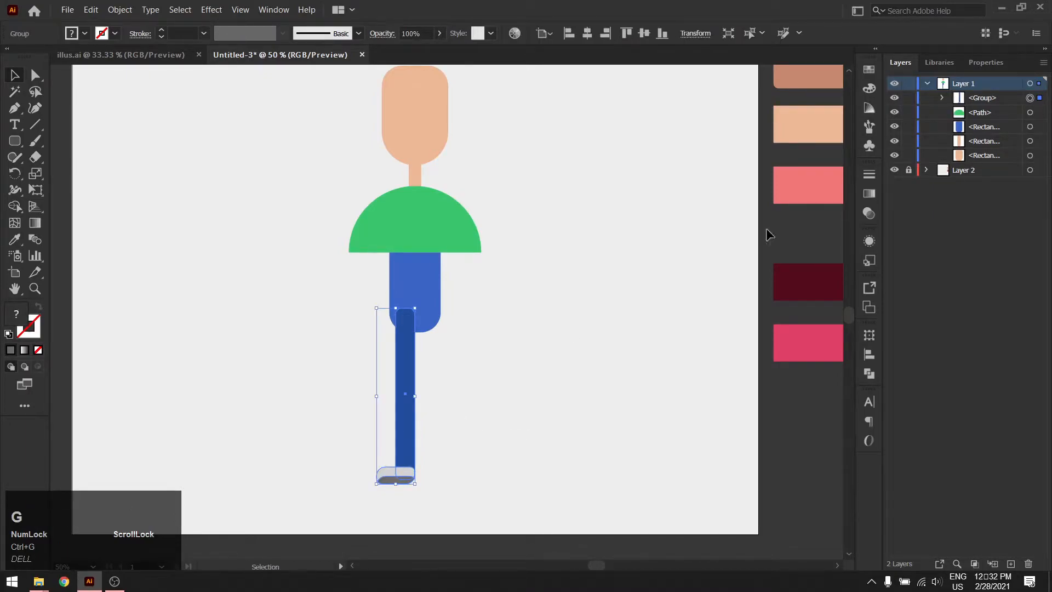
drag(988, 105, 962, 152)
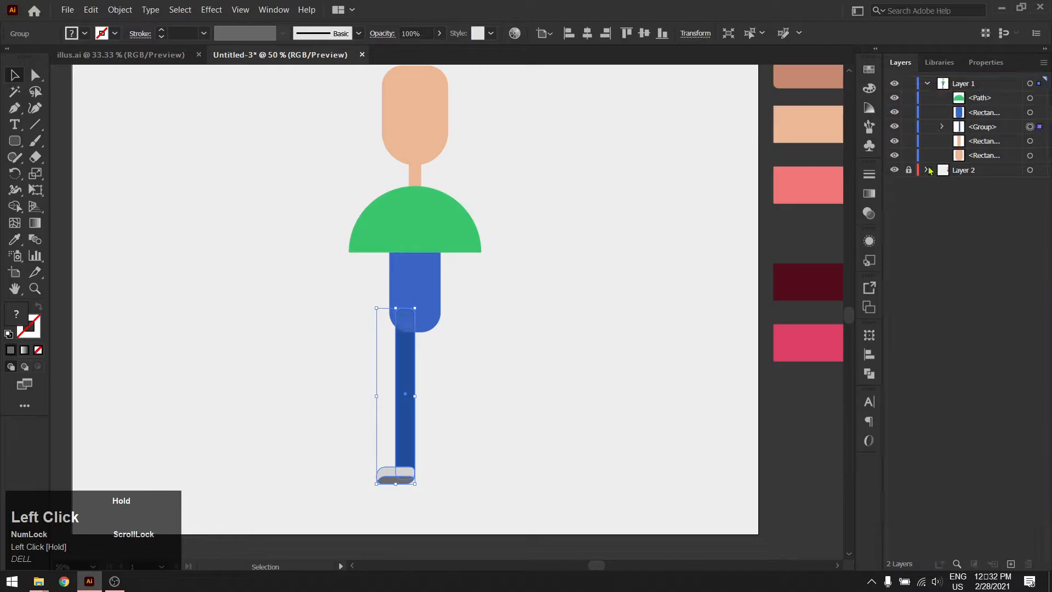
Duplicate the leg group sideways and reflect the copy across the vertical axis
drag(410, 410, 430, 412)
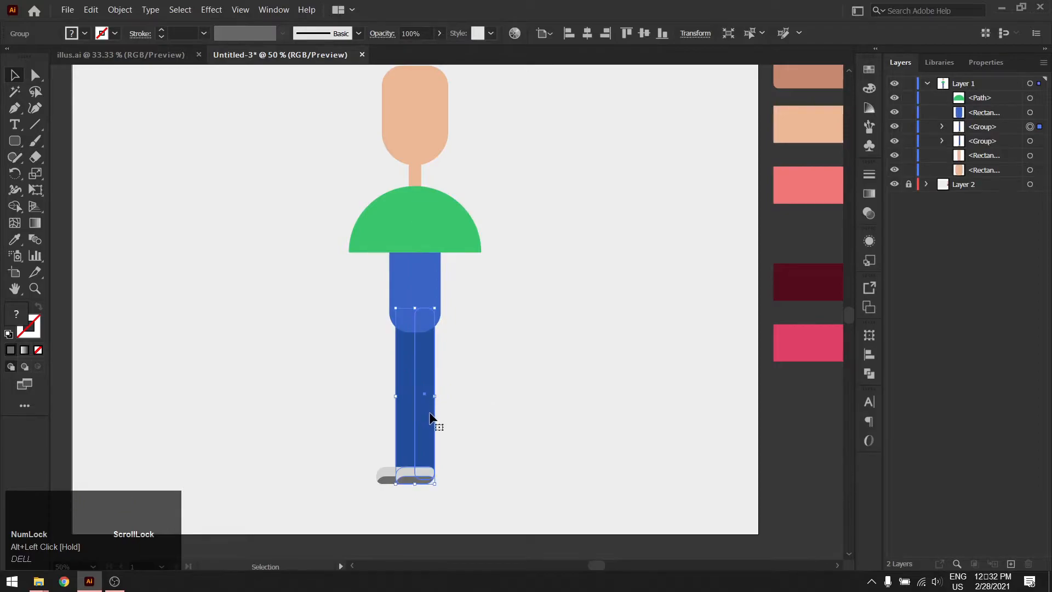
right_click(430, 413)
mouse_move(551, 345)
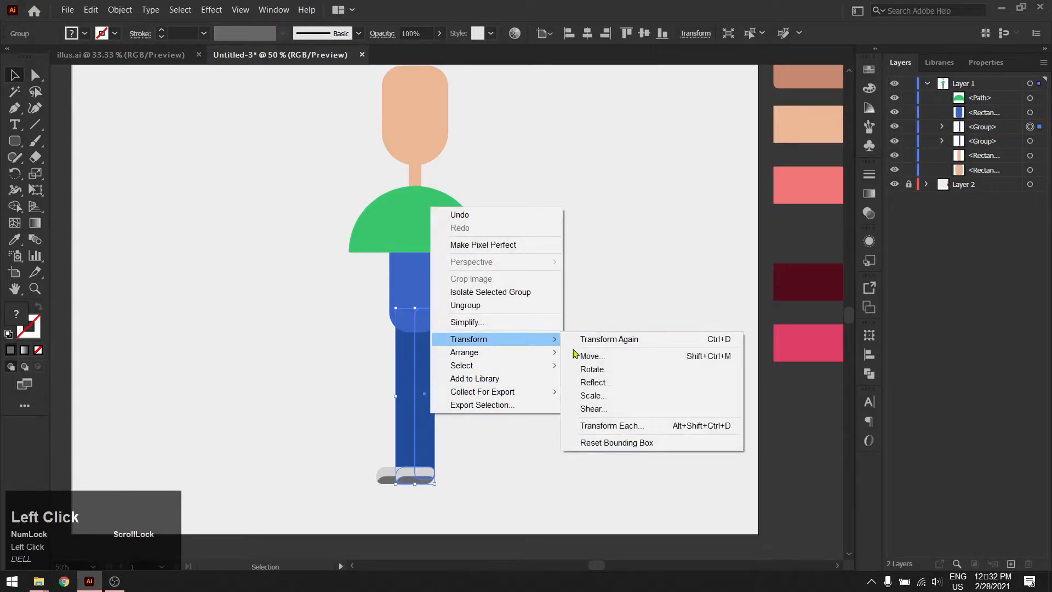
click(621, 384)
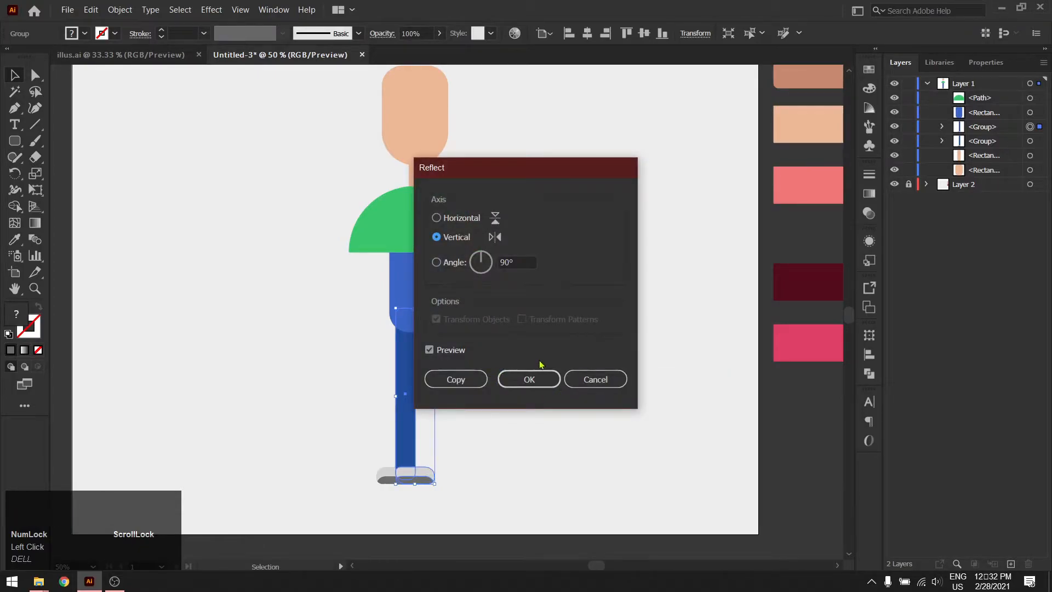
click(529, 379)
Position the mirrored leg beside the original with a narrow gap, and group both legs centred under the torso
drag(407, 442, 427, 437)
shift+click(409, 419)
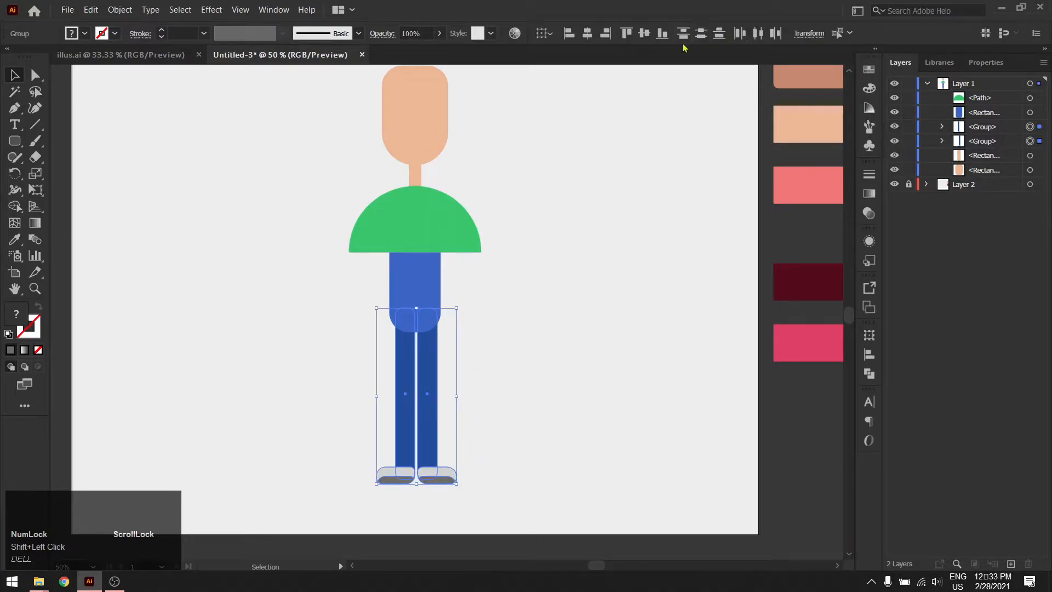
drag(429, 422, 426, 416)
key(ctrl+g)
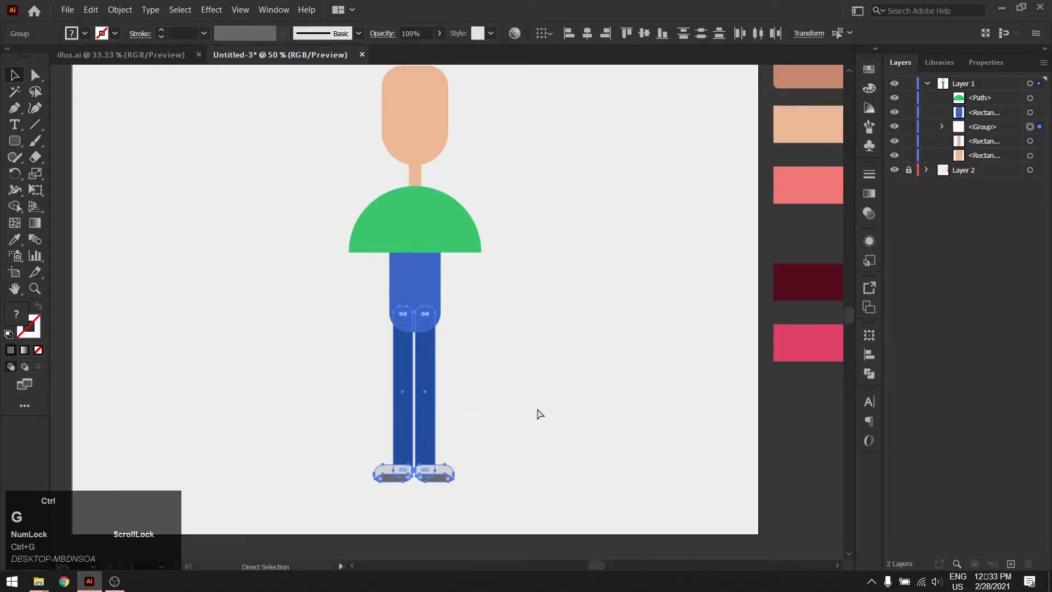
Centre the leg group horizontally under the blue torso
shift+click(415, 267)
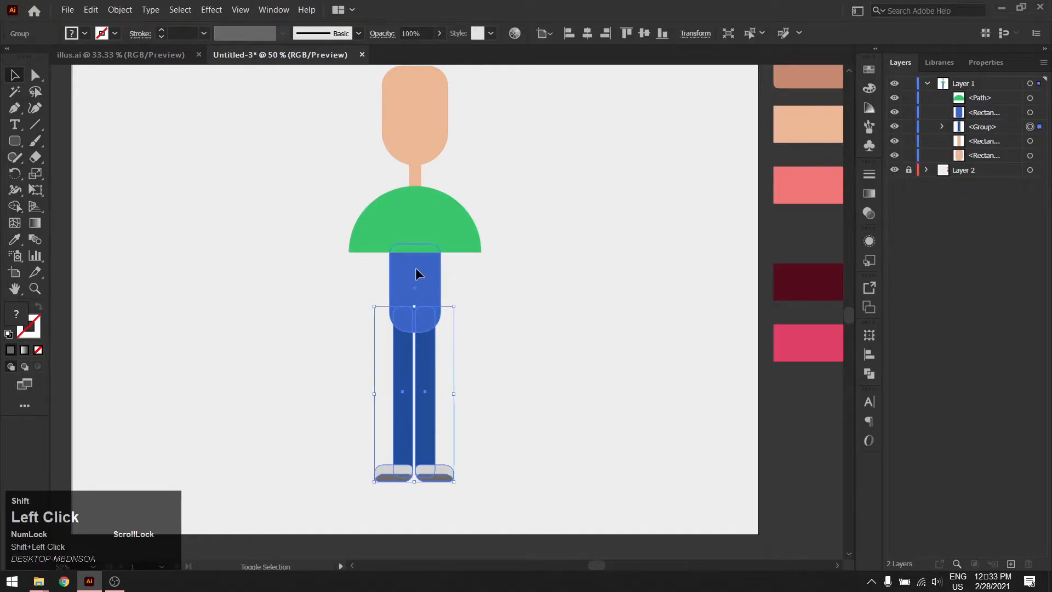
click(588, 34)
click(539, 426)
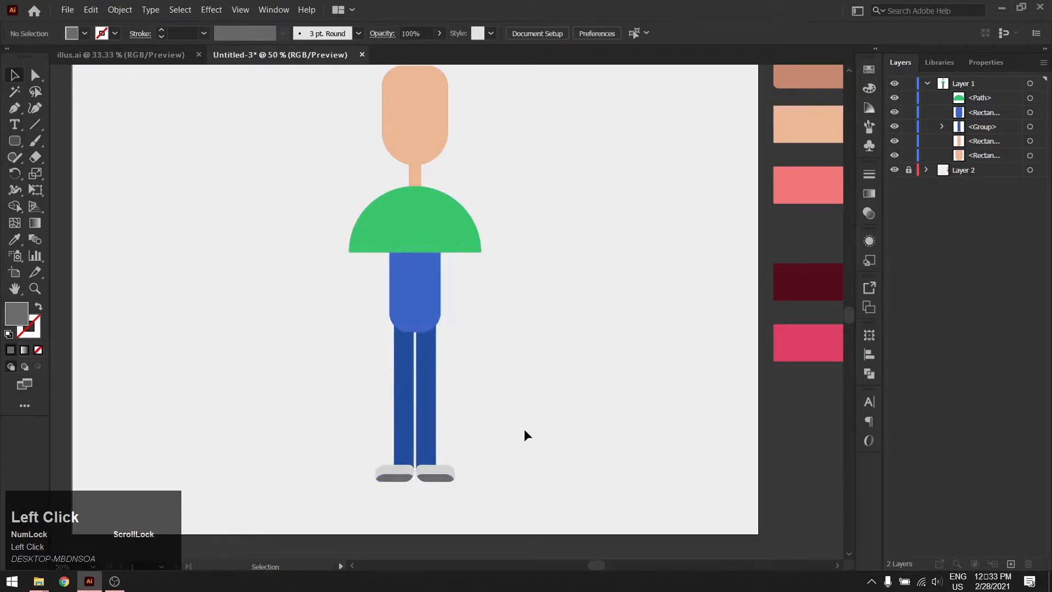
Draw a tall rounded rectangle for the arm beside the torso, narrow it clear of the torso and overlap its upper end with the shoulder
mouse_move(523, 359)
mouse_down()
mouse_move(535, 380)
mouse_move(522, 350)
mouse_up()
alt+scroll(531, 376, up, 2)
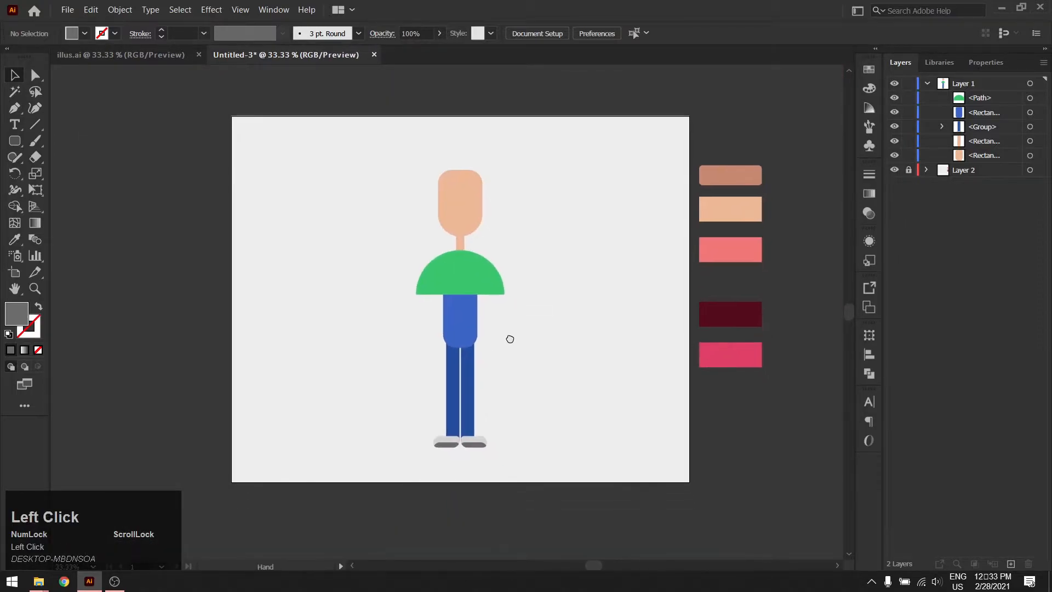
click(14, 141)
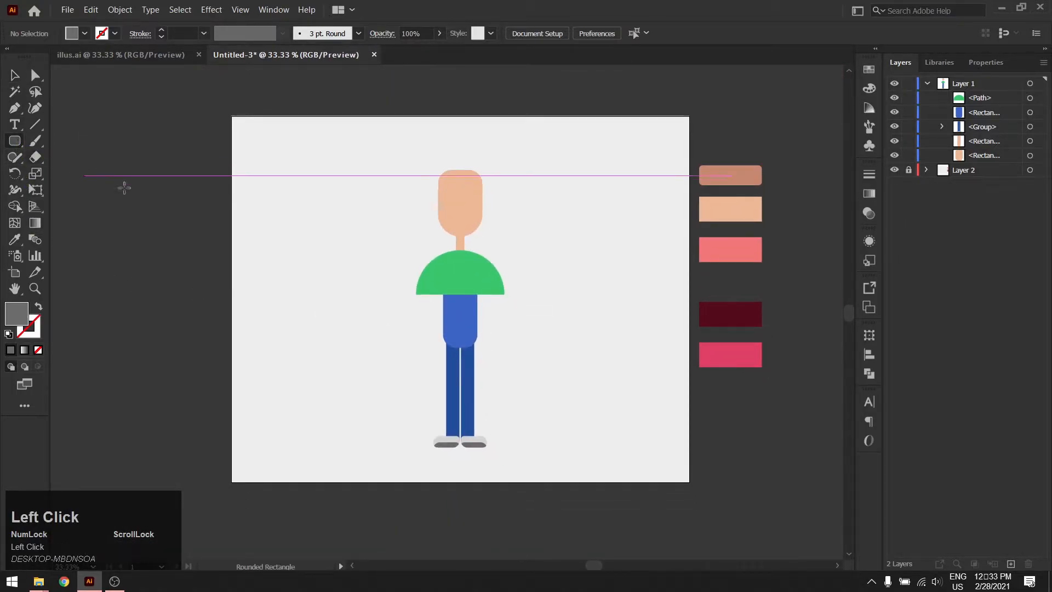
drag(385, 276, 429, 385)
key(v)
alt+scroll(421, 341, down, 3)
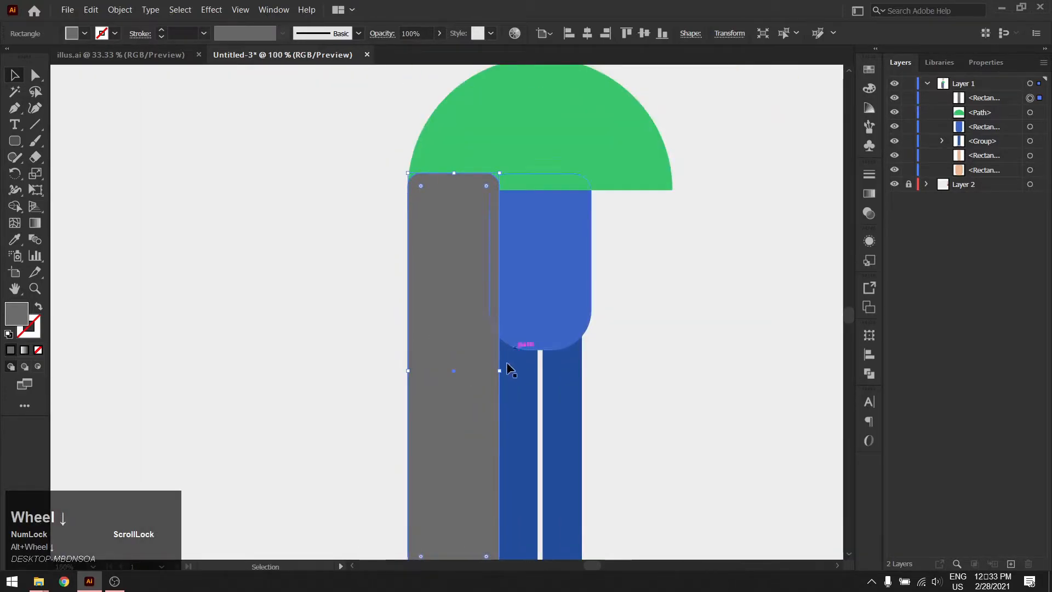
drag(499, 371, 484, 371)
drag(464, 304, 465, 297)
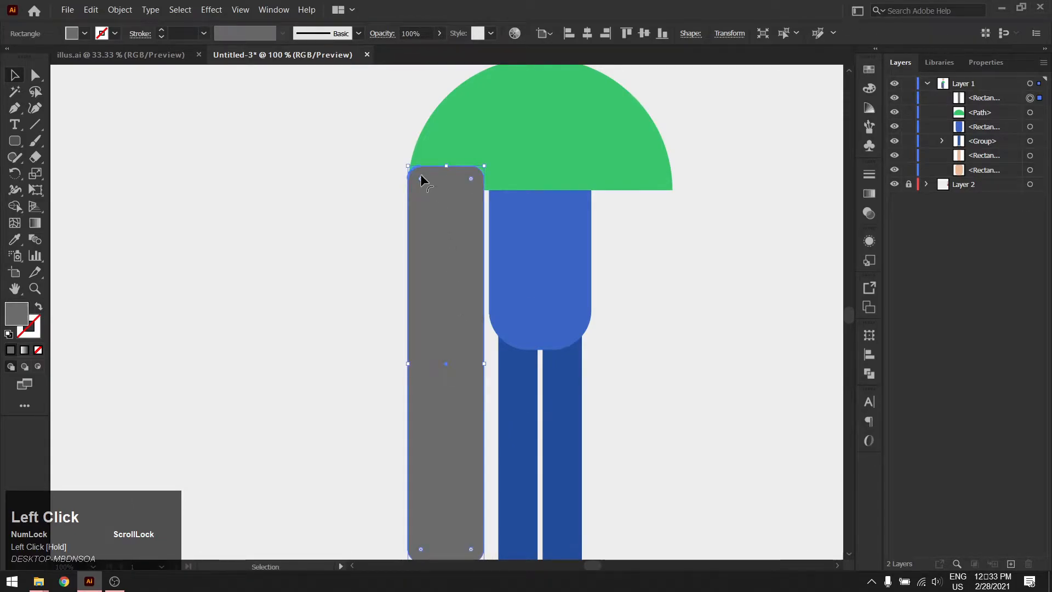
Round the arm's upper corners more strongly, nudge it up and fill it with the head's skin tone
drag(419, 177, 461, 194)
drag(465, 298, 465, 290)
scroll(561, 371, down, 1)
scroll(644, 328, down, 1)
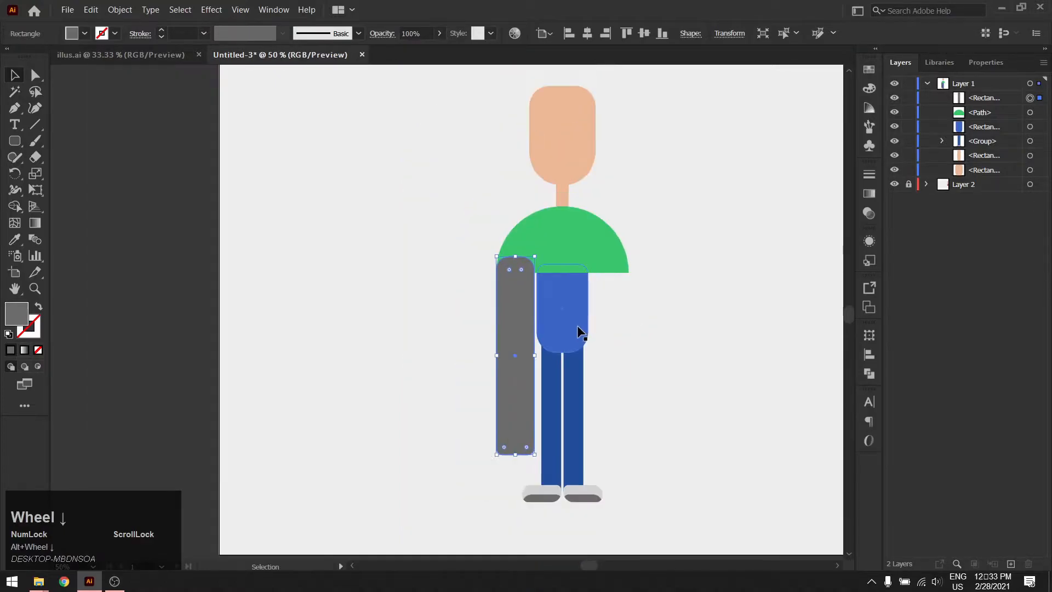
key(i)
click(560, 149)
key(v)
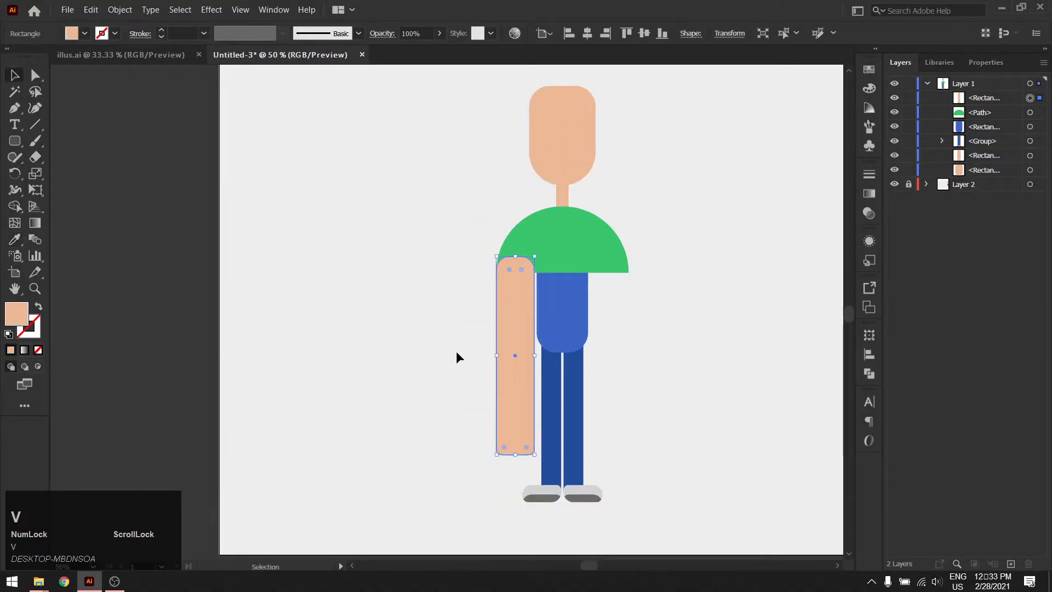
Shorten the arm from its lower end and fully round its two lower corners
click(515, 356)
drag(516, 455, 518, 423)
scroll(518, 423, up, 1)
click(504, 412)
shift+click(509, 416)
drag(498, 415, 514, 393)
click(690, 357)
Draw a skin-coloured rounded rectangle slightly wider than the arm over its lower end as the hand, and extend it slightly downward
key(space)
drag(661, 356, 505, 366)
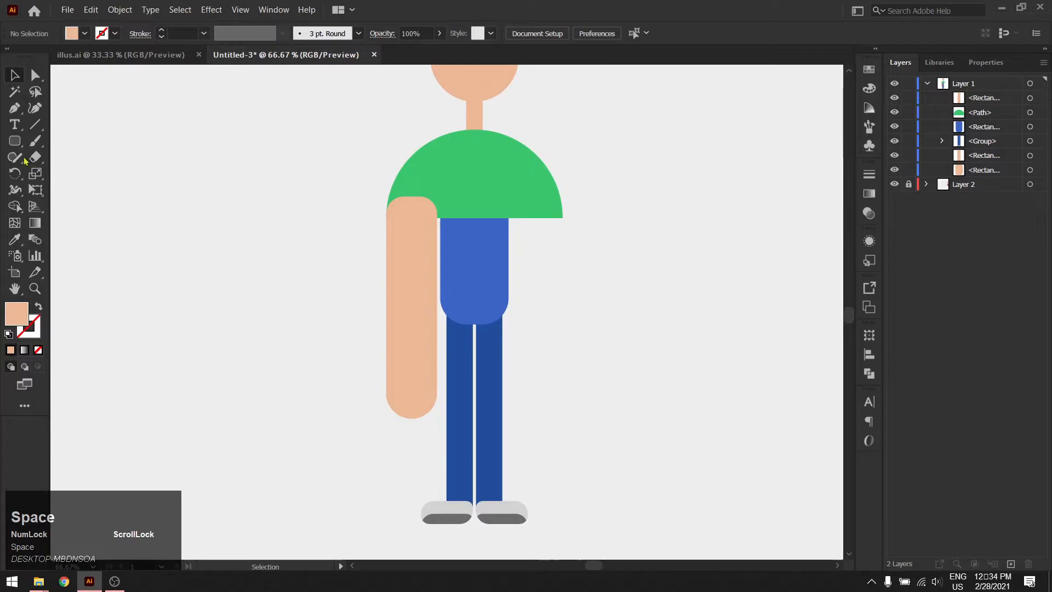
drag(18, 148, 70, 159)
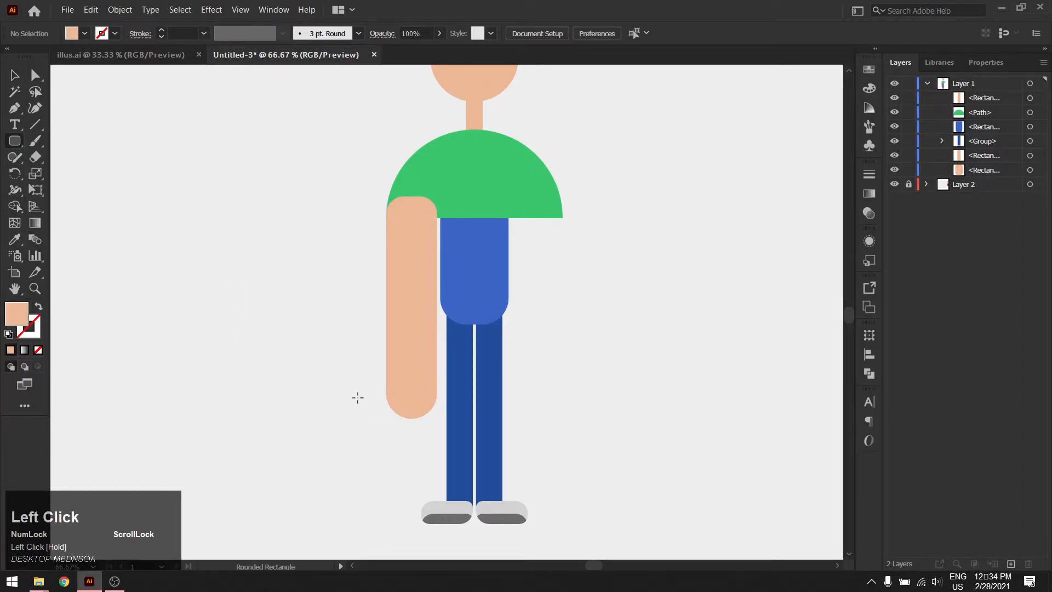
drag(303, 366, 440, 409)
key(v)
click(368, 441)
click(378, 456)
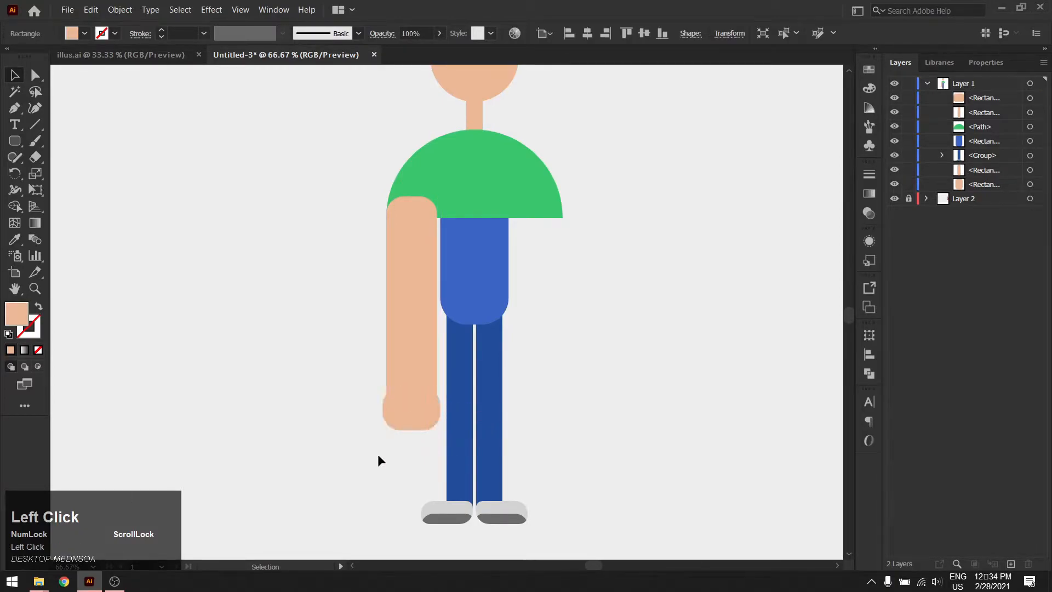
click(425, 422)
drag(412, 429, 412, 432)
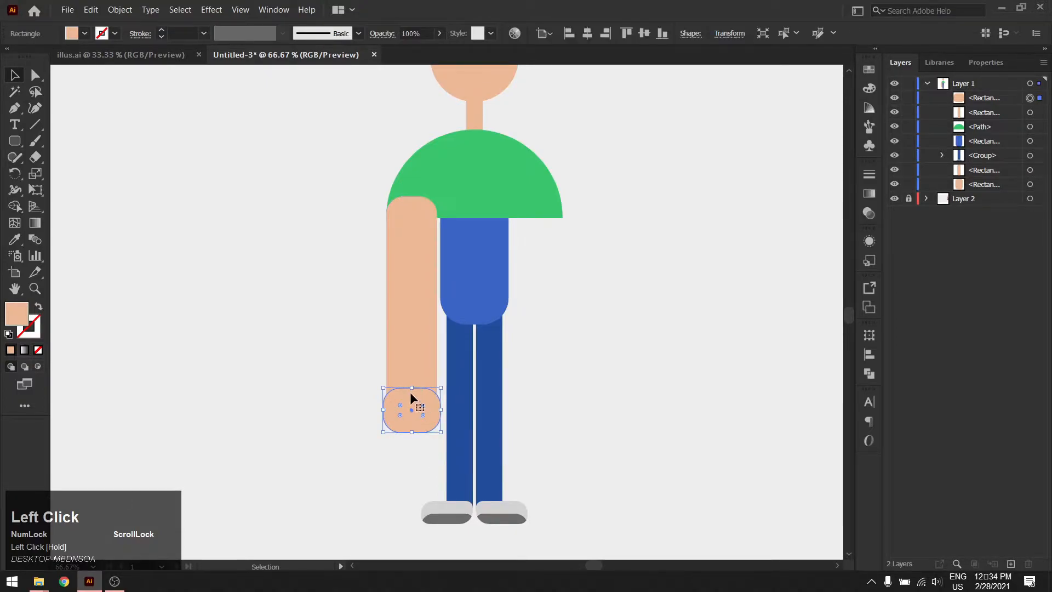
drag(440, 409, 433, 410)
click(406, 453)
click(424, 432)
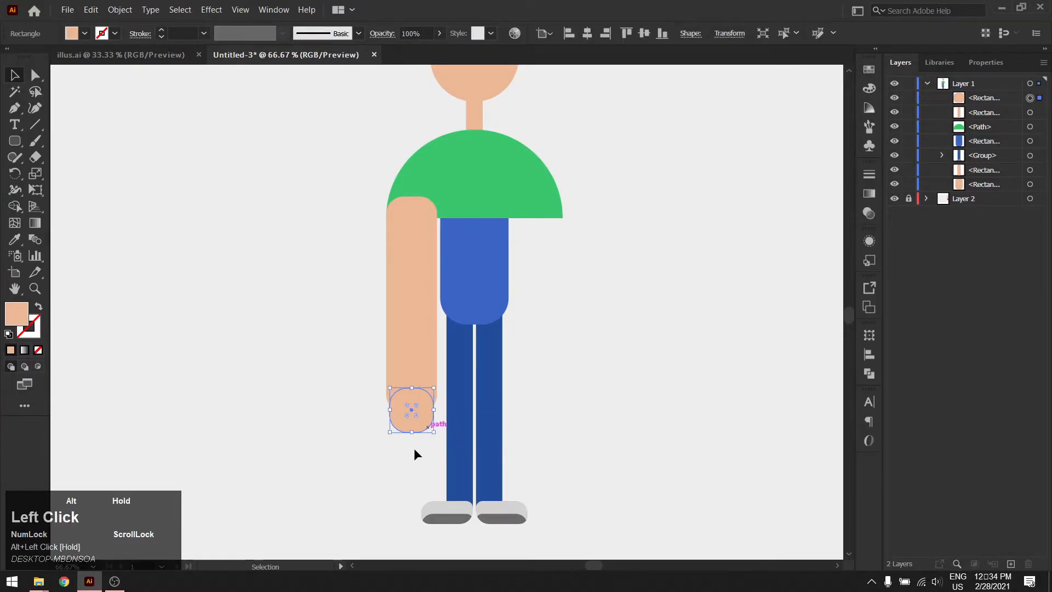
key(ctrl+z)
click(413, 442)
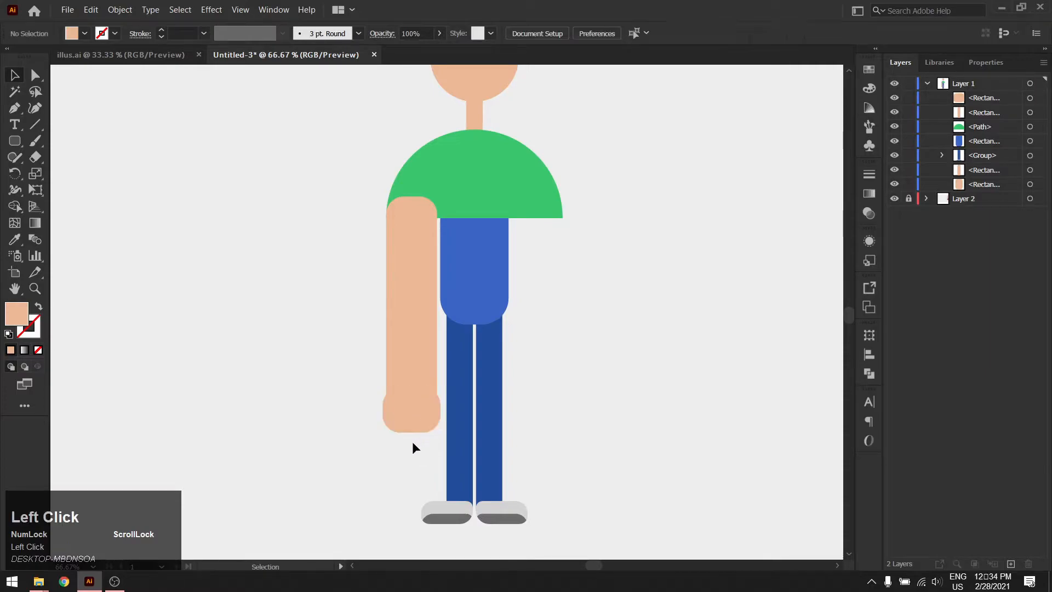
Increase the rounding of the hand's corners
scroll(412, 441, up, 2)
click(416, 415)
drag(416, 417, 412, 410)
click(367, 432)
scroll(368, 428, down, 1)
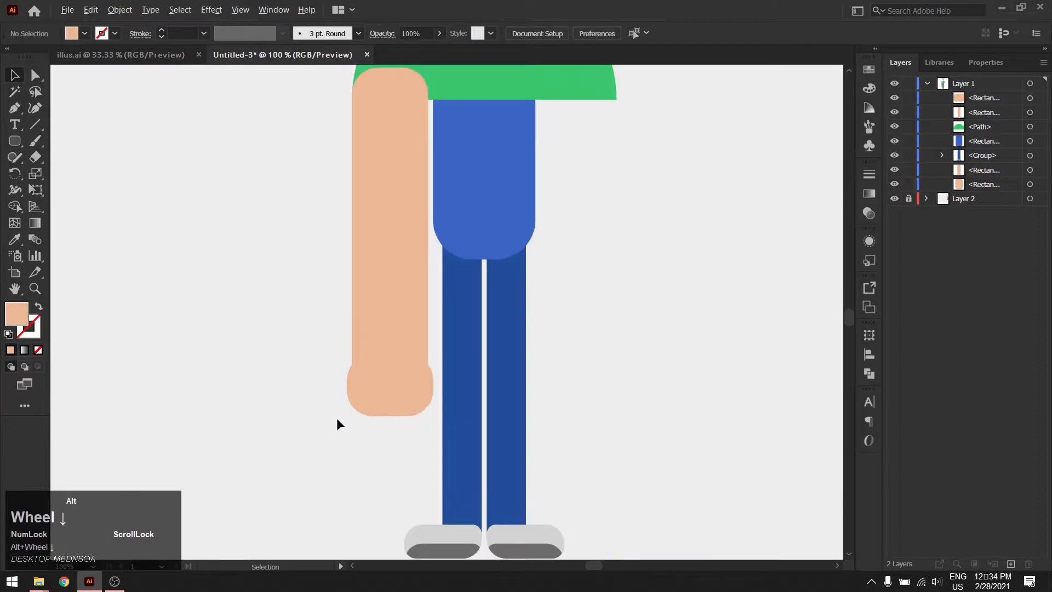
Draw a narrow, fully rounded finger and arrange three of them at staggered heights along the hand's lower edge
click(16, 143)
drag(262, 273, 316, 368)
key(v)
scroll(402, 438, up, 3)
key(v)
click(470, 415)
scroll(345, 471, down, 2)
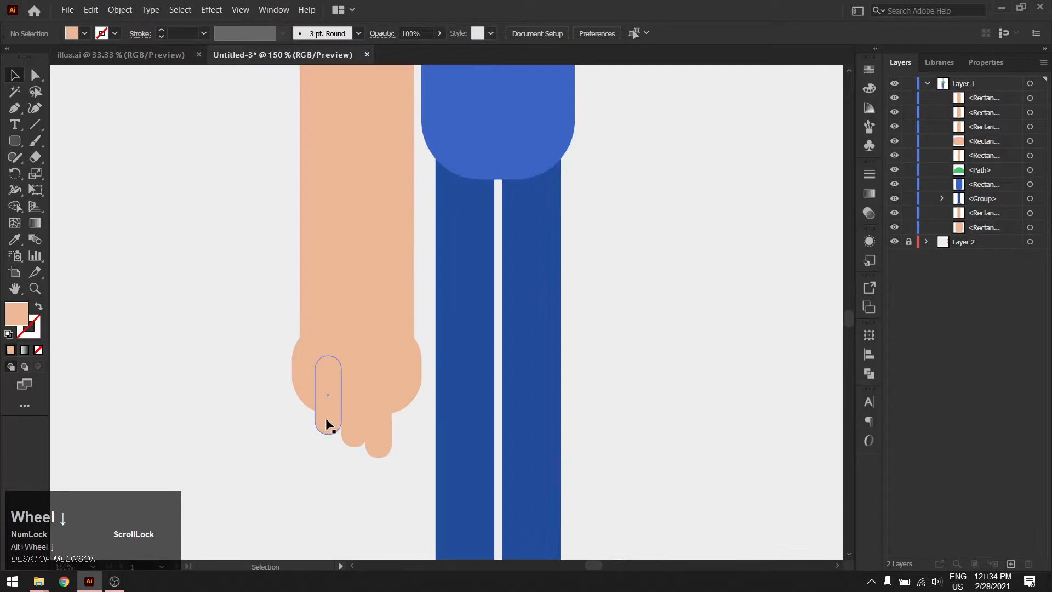
Duplicate the outer finger beside the hand and fill the copy with the darker skin swatch
click(327, 418)
drag(325, 419, 285, 427)
scroll(285, 426, down, 3)
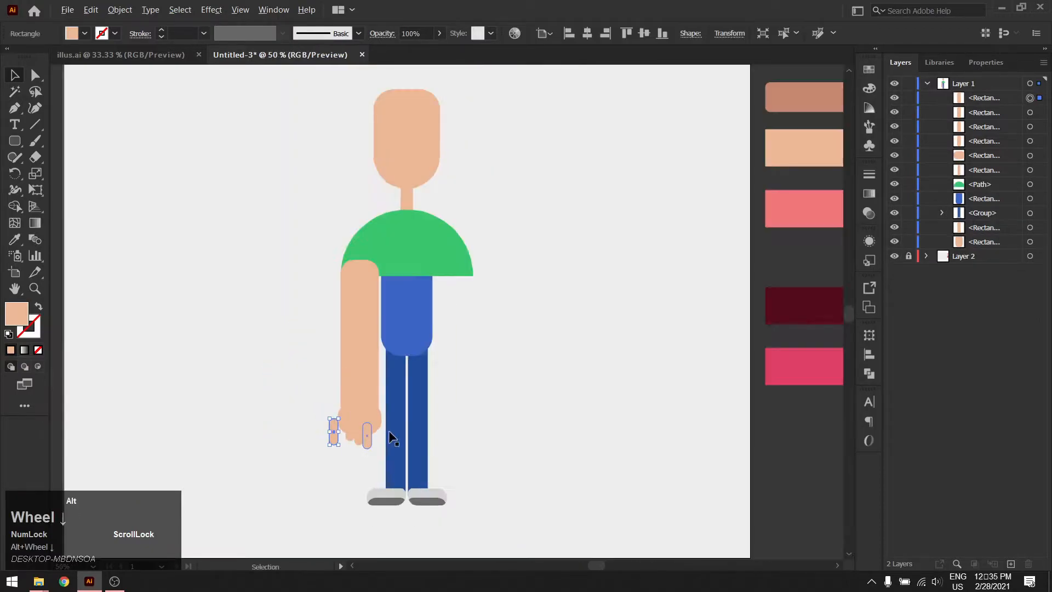
key(i)
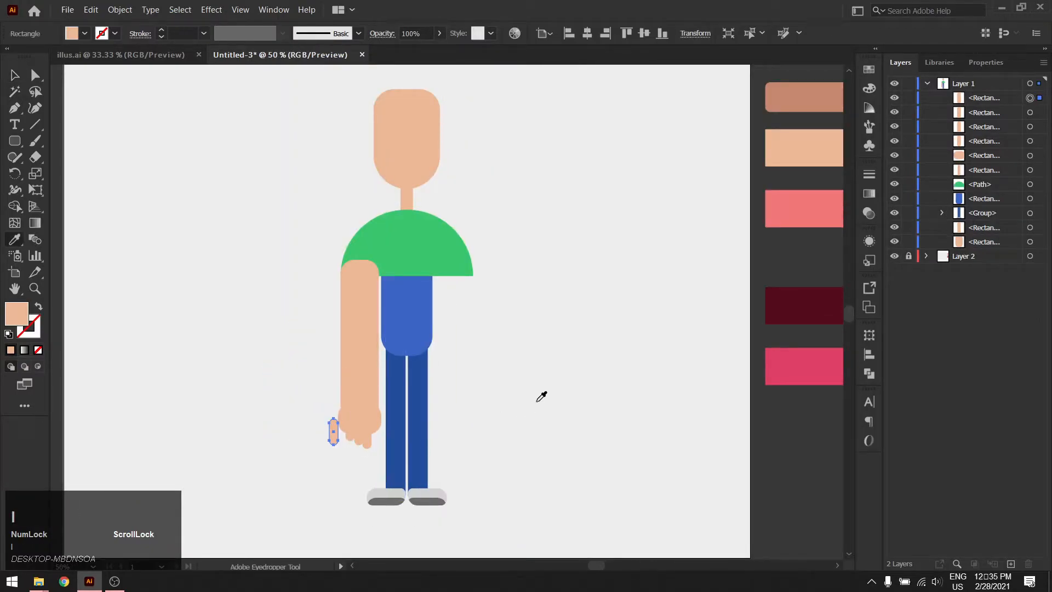
click(802, 96)
Place the darker finger at the hand's inner edge and send it behind the hand and arm
scroll(310, 445, up, 3)
key(v)
drag(377, 423, 494, 406)
key(ctrl+bracketleft)
key(ctrl+bracketleft)
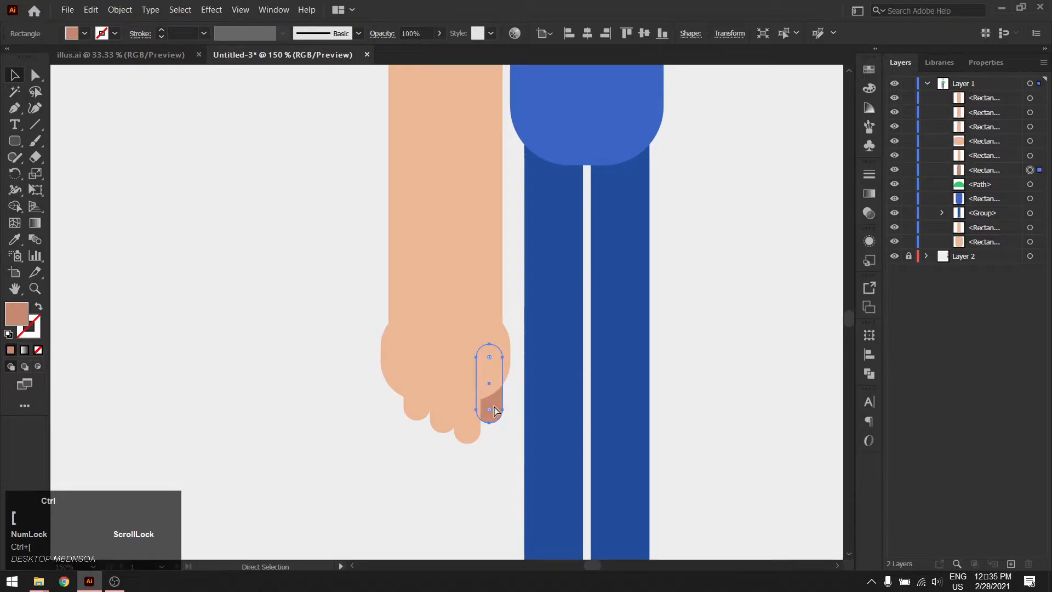
click(359, 474)
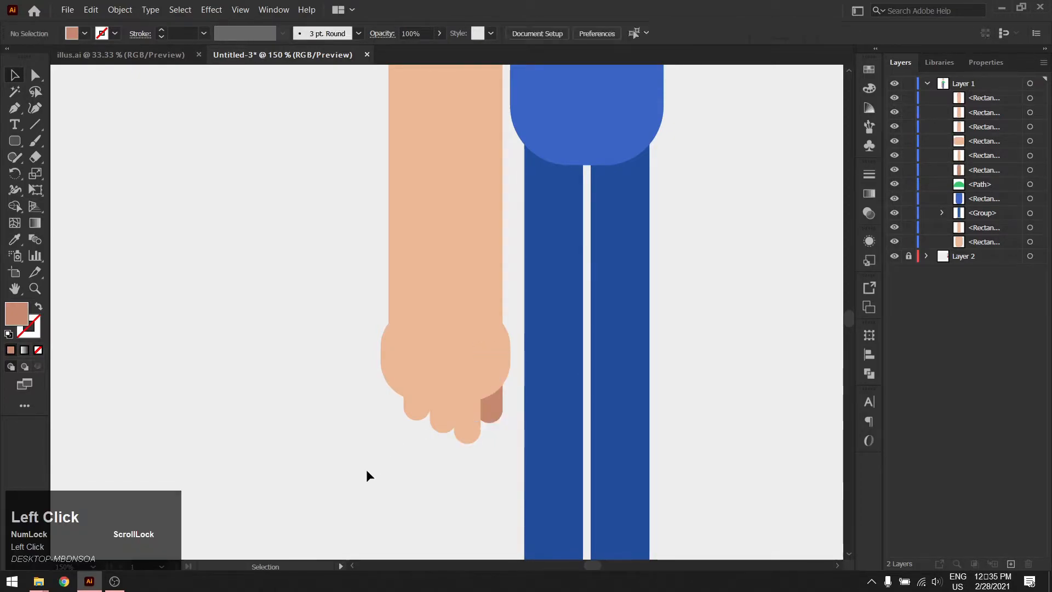
Group the arm with its hand and fingers, and send the group behind the green shoulder shape
alt+scroll(373, 468, down, 4)
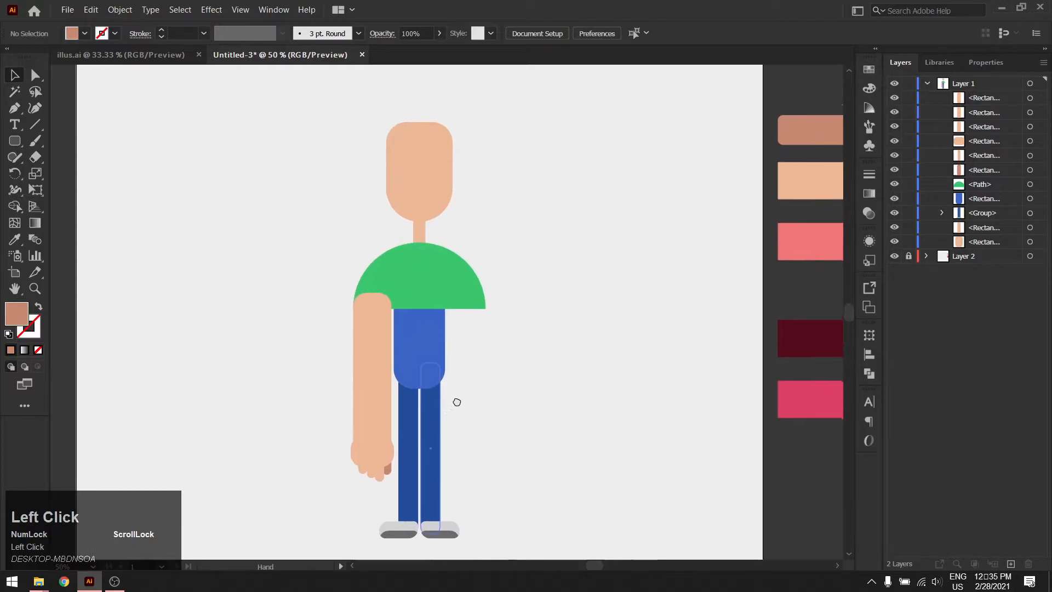
click(385, 354)
drag(340, 401, 393, 490)
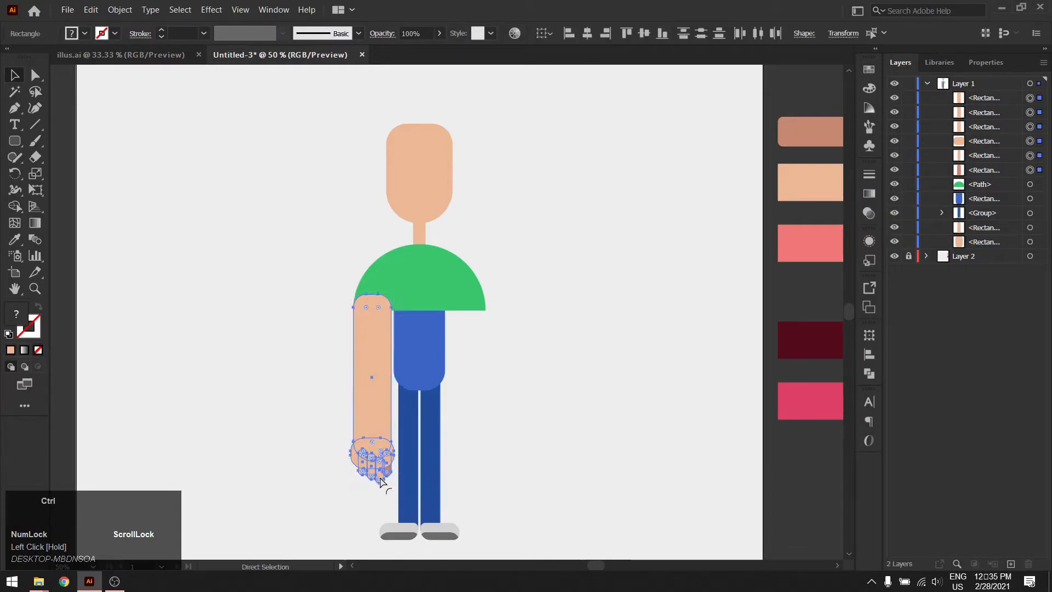
key(ctrl+g)
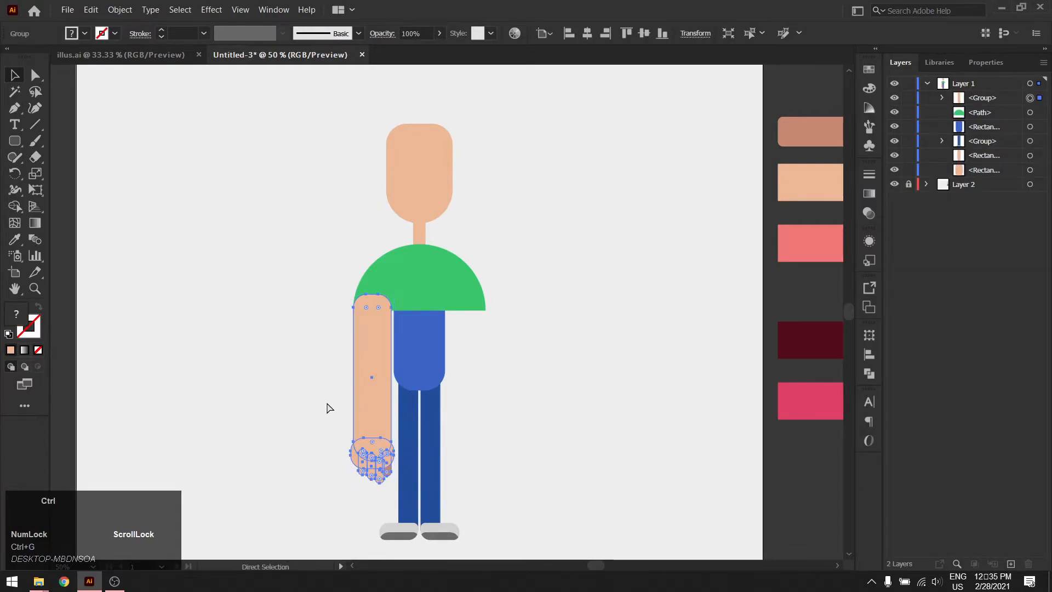
key(ctrl+bracketleft)
click(323, 405)
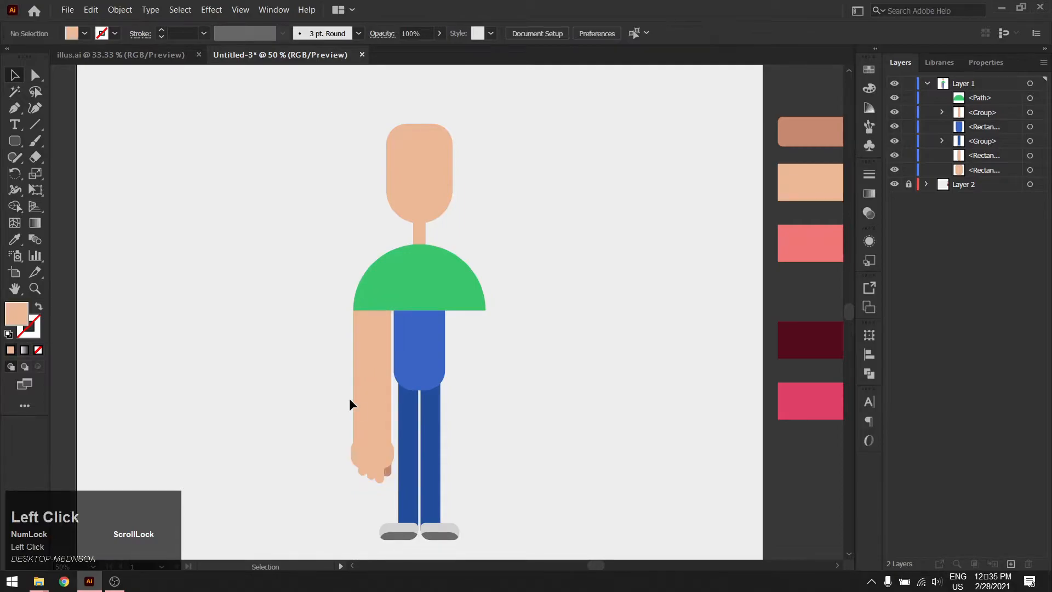
Duplicate the arm group to the other side of the torso and align its outer edge with the shoulder
click(368, 401)
drag(373, 405, 467, 397)
scroll(468, 394, up, 3)
drag(487, 321, 482, 318)
scroll(483, 323, down, 1)
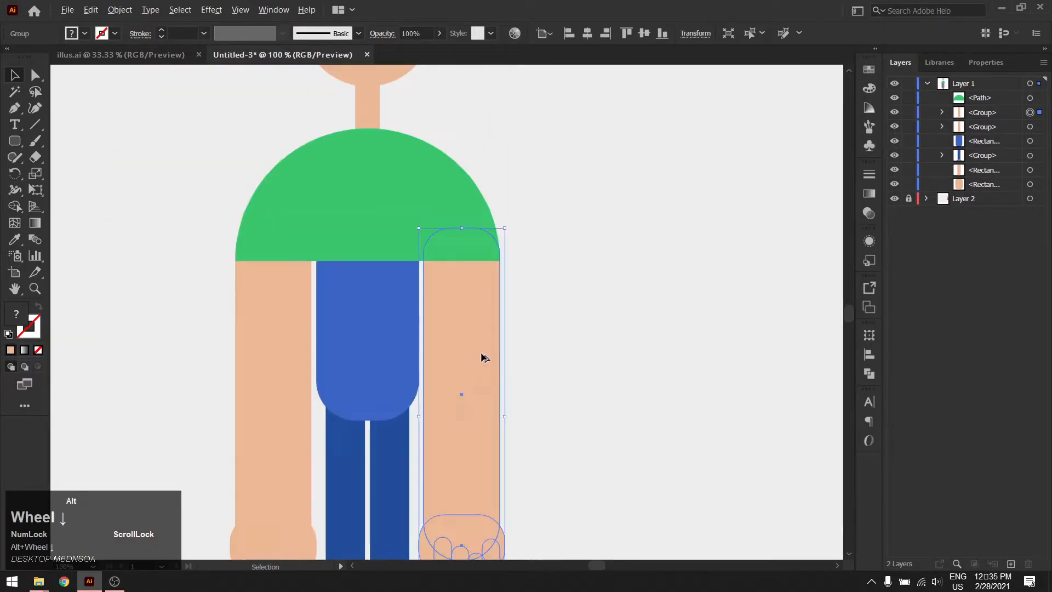
Reflect the duplicated arm group across the vertical axis
scroll(491, 359, down, 3)
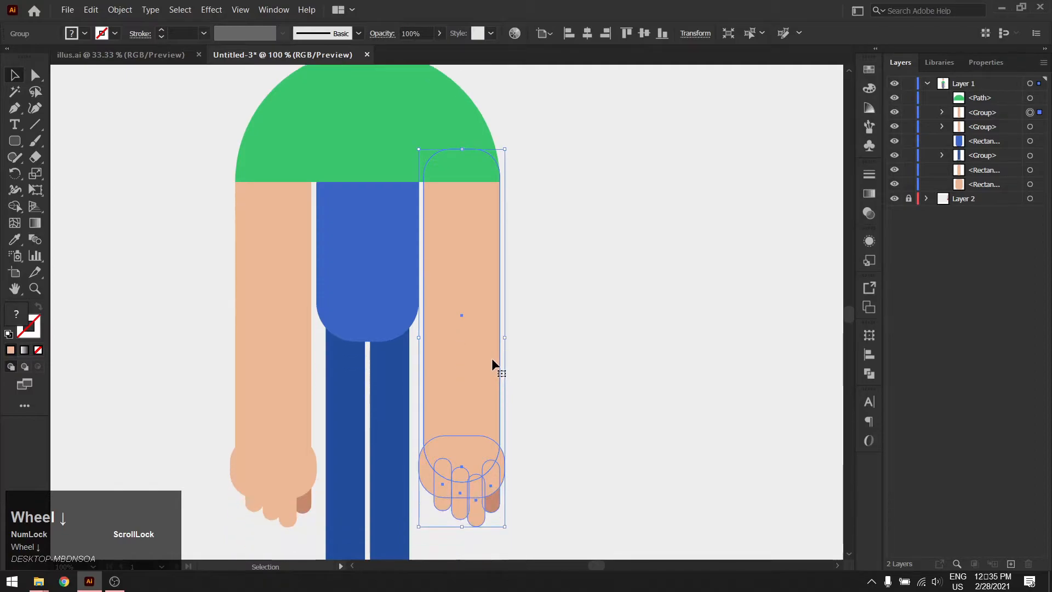
right_click(490, 356)
mouse_move(561, 476)
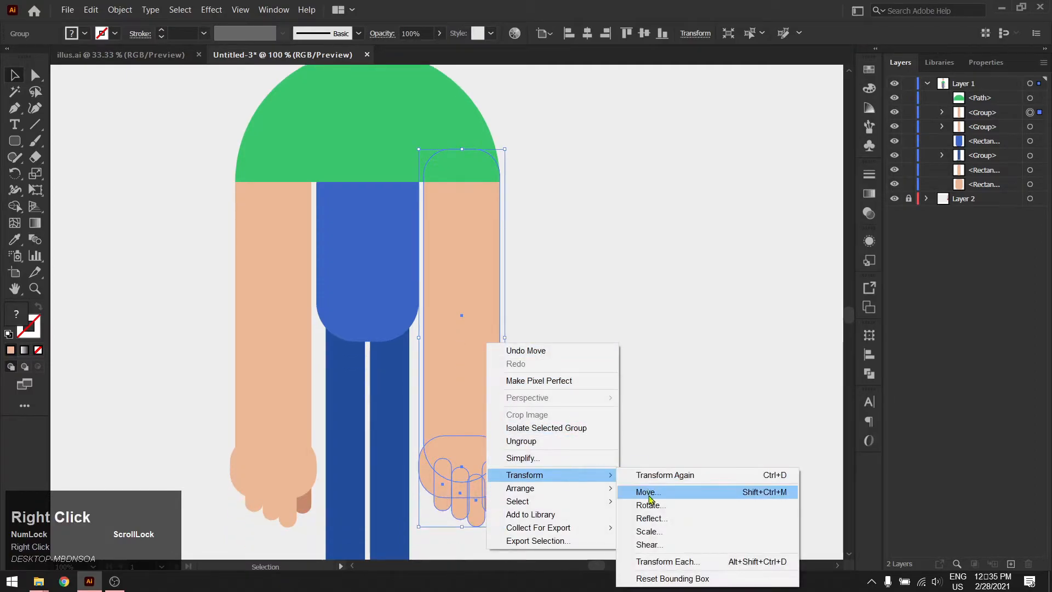
click(643, 518)
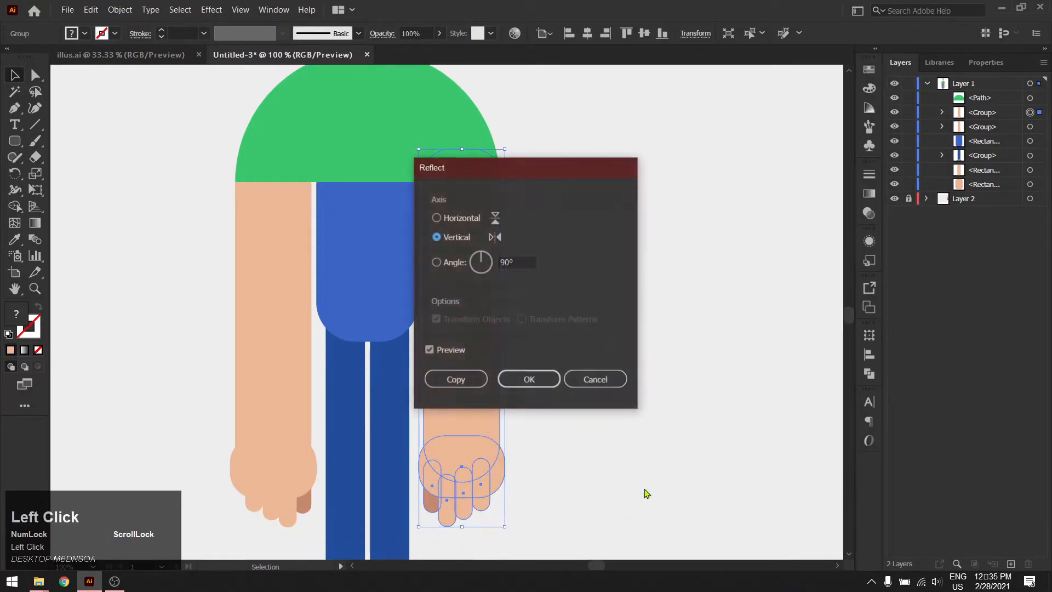
click(540, 376)
click(590, 400)
Duplicate the green shoulder half-circle into the empty area beside the head and rotate the copy 90°
scroll(515, 380, down, 2)
key(space)
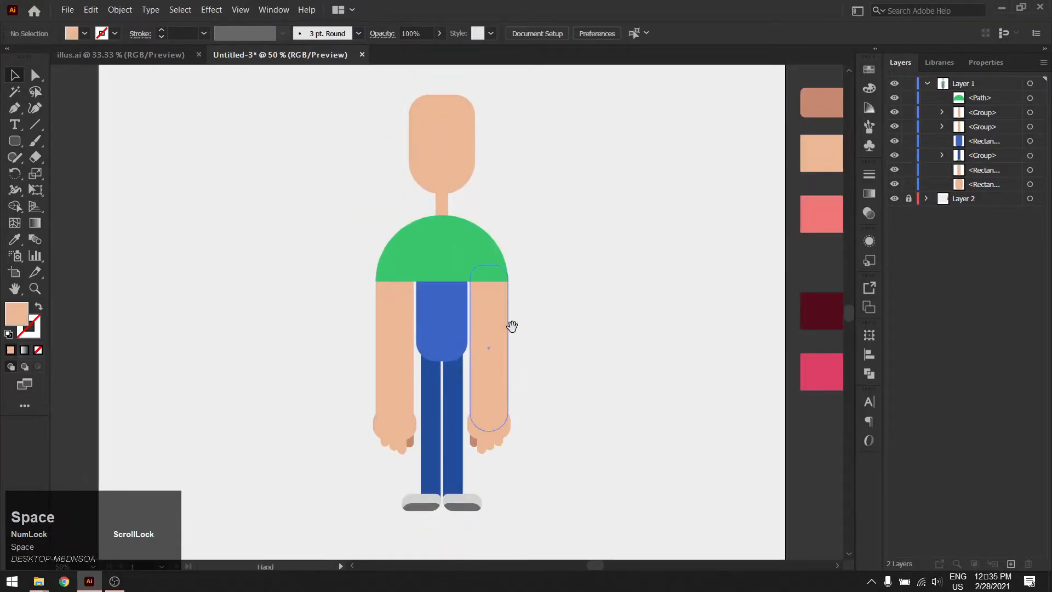
drag(507, 329, 517, 369)
scroll(597, 418, down, 1)
key(space)
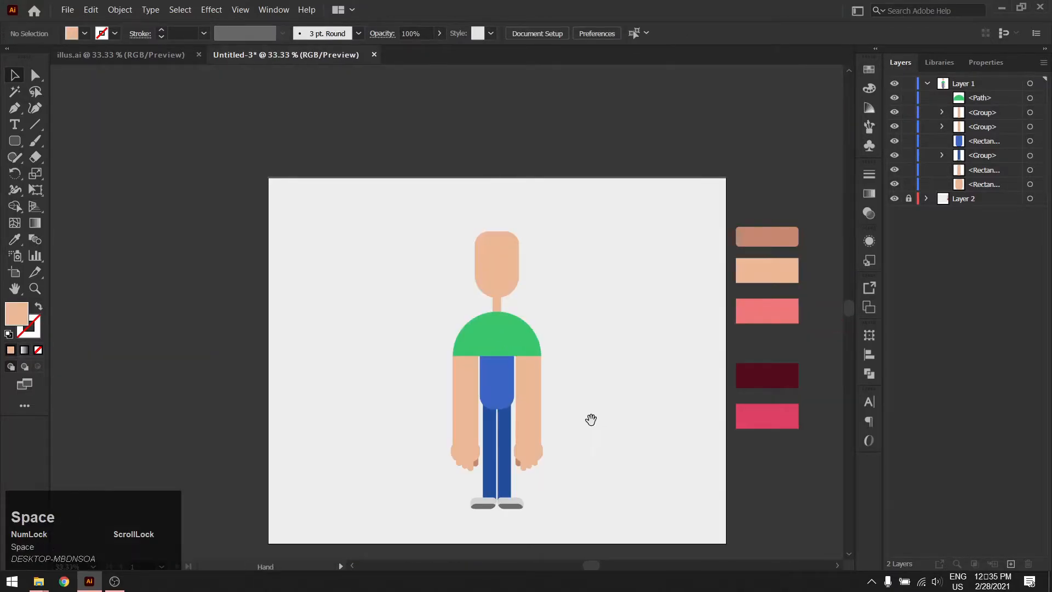
drag(592, 420, 583, 404)
scroll(531, 294, up, 1)
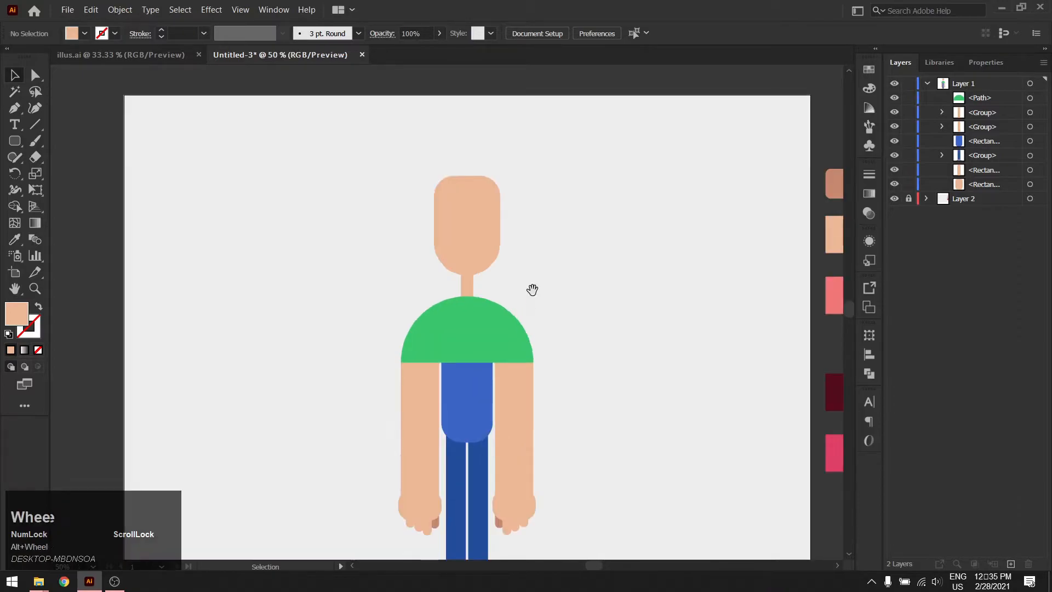
scroll(531, 292, up, 2)
scroll(547, 346, up, 1)
click(478, 413)
drag(459, 402, 679, 292)
drag(772, 348, 767, 188)
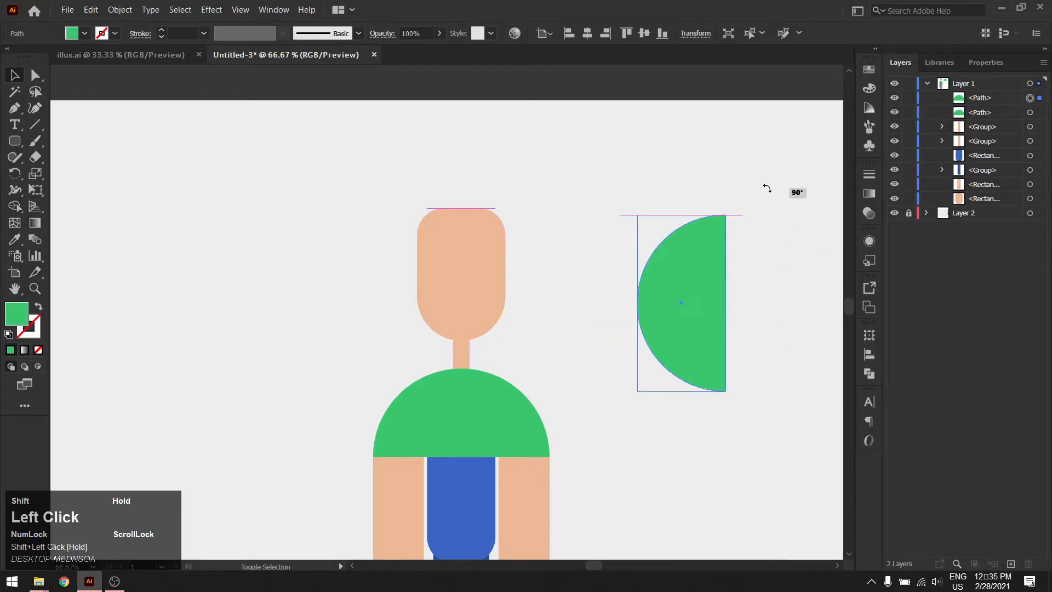
Fill the rotated half-circle with a near-black gray, move it closer to the head and scale it down proportionally
double_click(26, 316)
drag(563, 314, 510, 337)
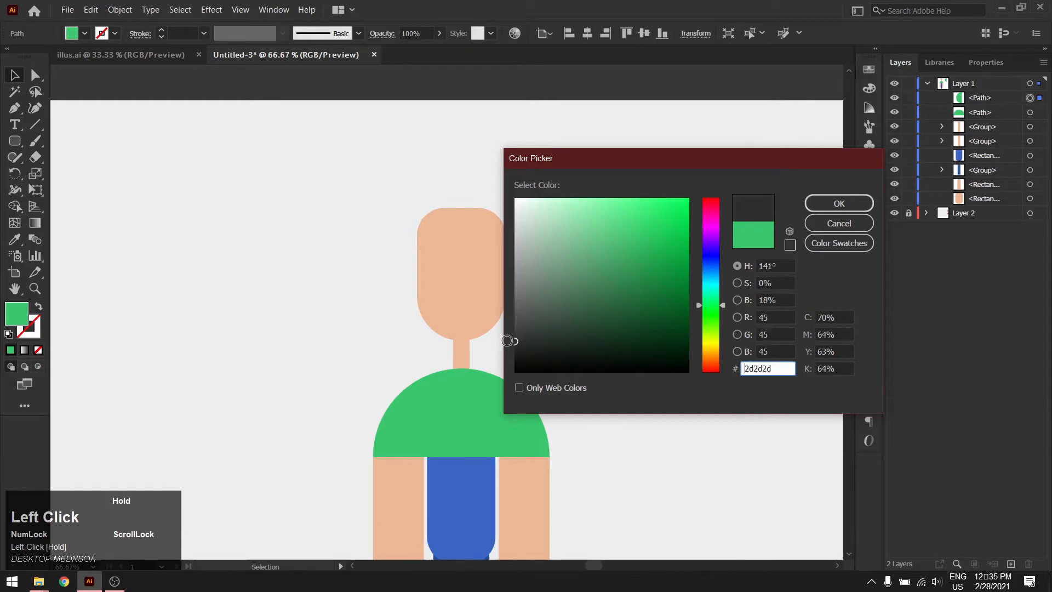
click(827, 204)
drag(732, 302, 554, 312)
drag(536, 416, 487, 319)
Duplicate the small dark half-circle sideways and fill the copy with the gray #4f4f4f
drag(487, 288, 535, 287)
double_click(15, 317)
click(525, 316)
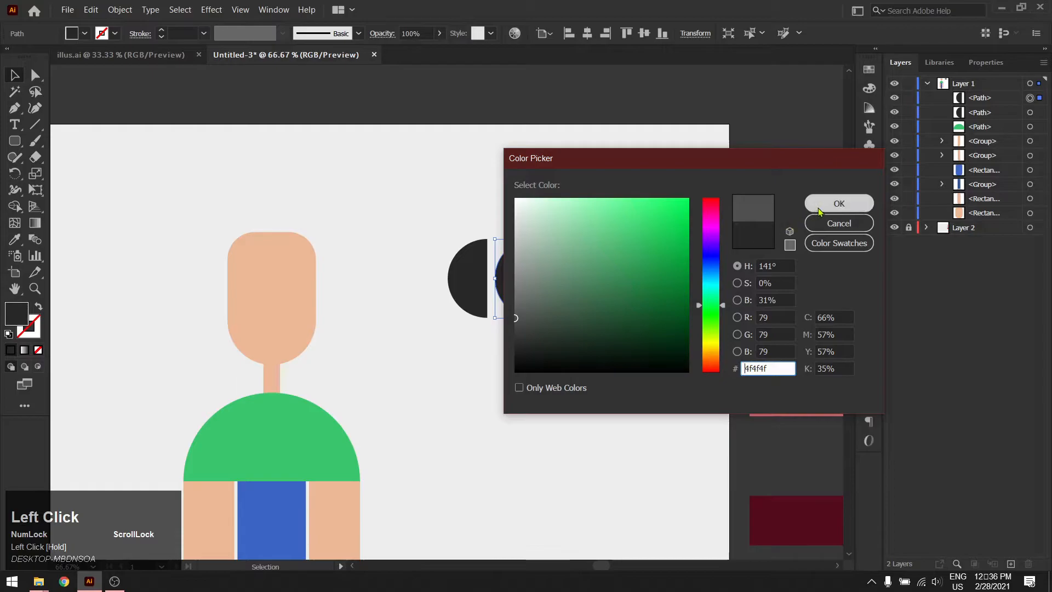
click(838, 203)
click(606, 314)
Duplicate the gray half-circle sideways and fill the copy with a dark navy blue around #141f33
drag(521, 291, 581, 290)
double_click(26, 317)
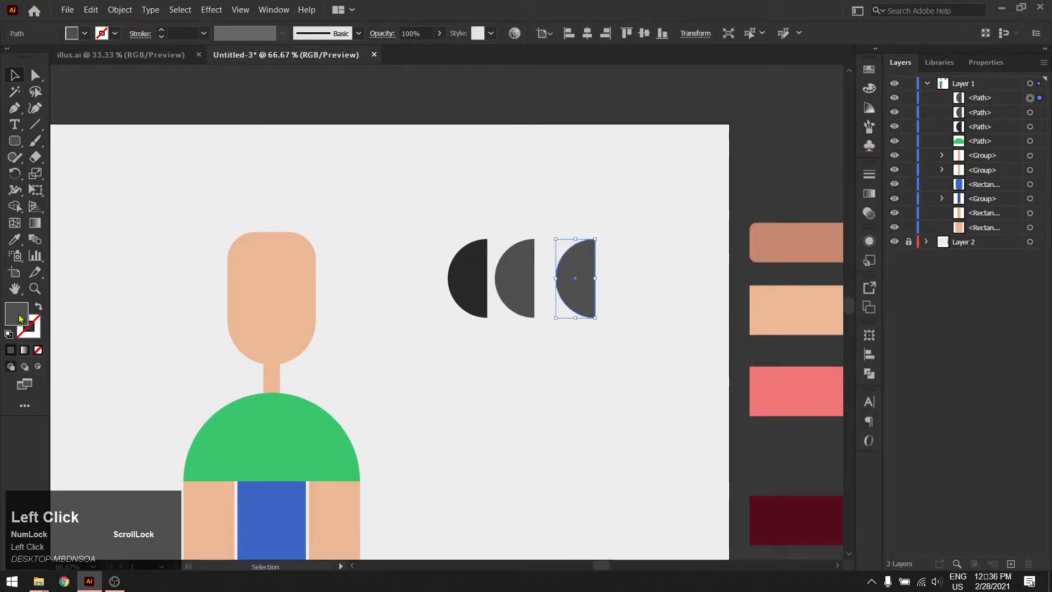
drag(711, 304, 718, 270)
drag(610, 332, 616, 340)
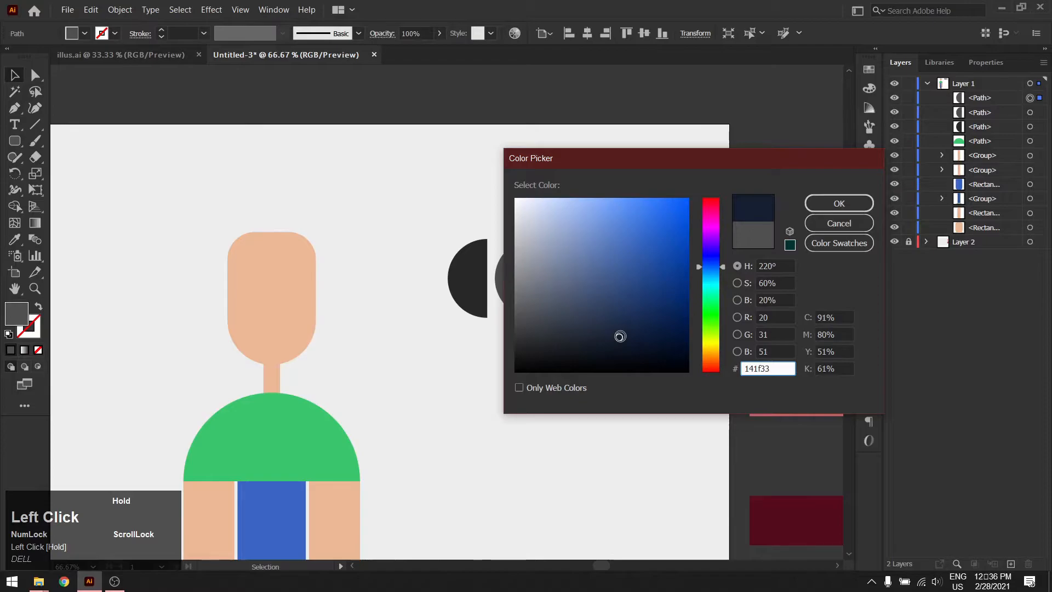
click(838, 203)
Change the navy half-circle's fill to a slightly lighter, less saturated dark navy
click(599, 356)
key(space)
drag(513, 338, 661, 393)
double_click(728, 359)
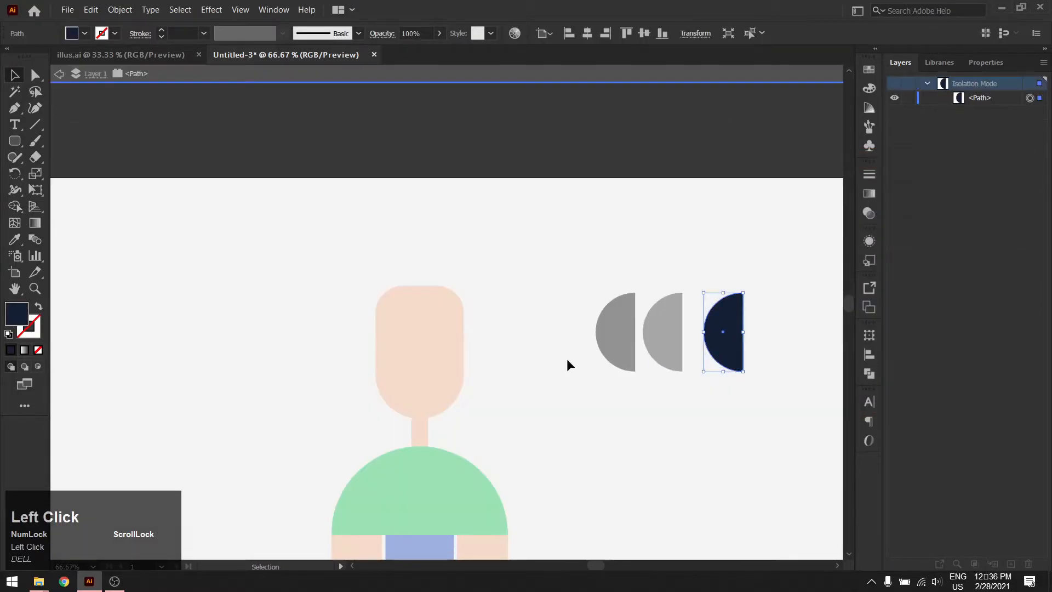
double_click(715, 386)
double_click(16, 313)
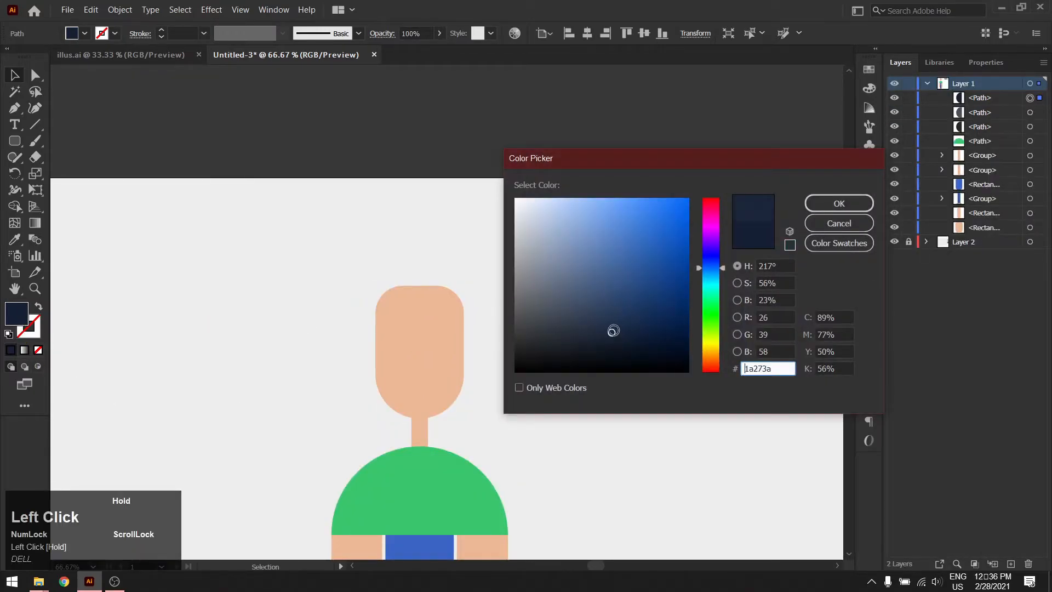
click(839, 204)
click(725, 402)
key(space)
drag(657, 420, 690, 418)
drag(698, 321, 467, 271)
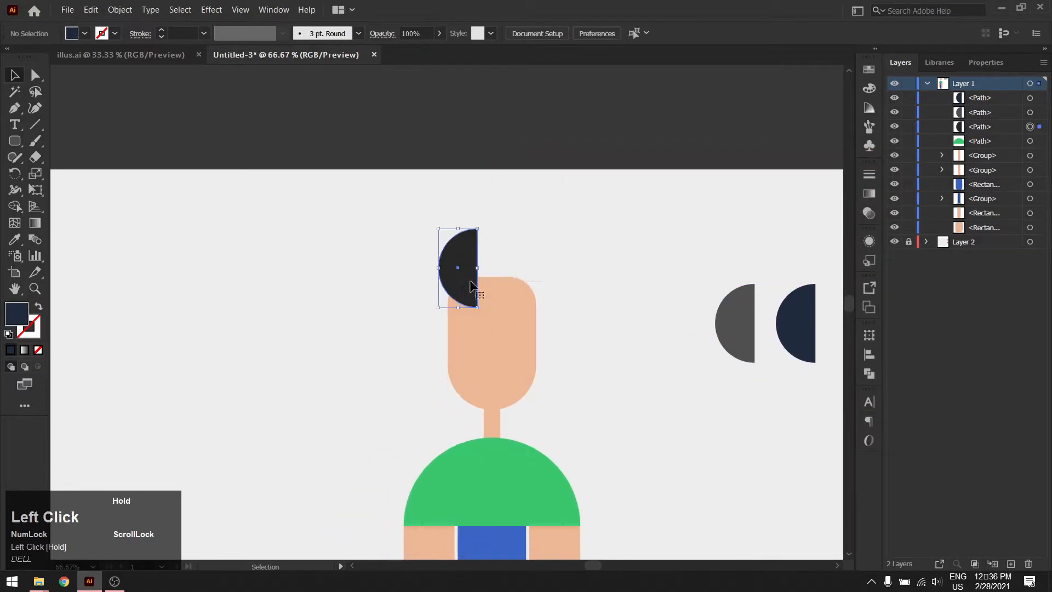
drag(479, 313, 500, 302)
drag(456, 275, 504, 299)
drag(489, 236, 487, 261)
drag(499, 307, 488, 288)
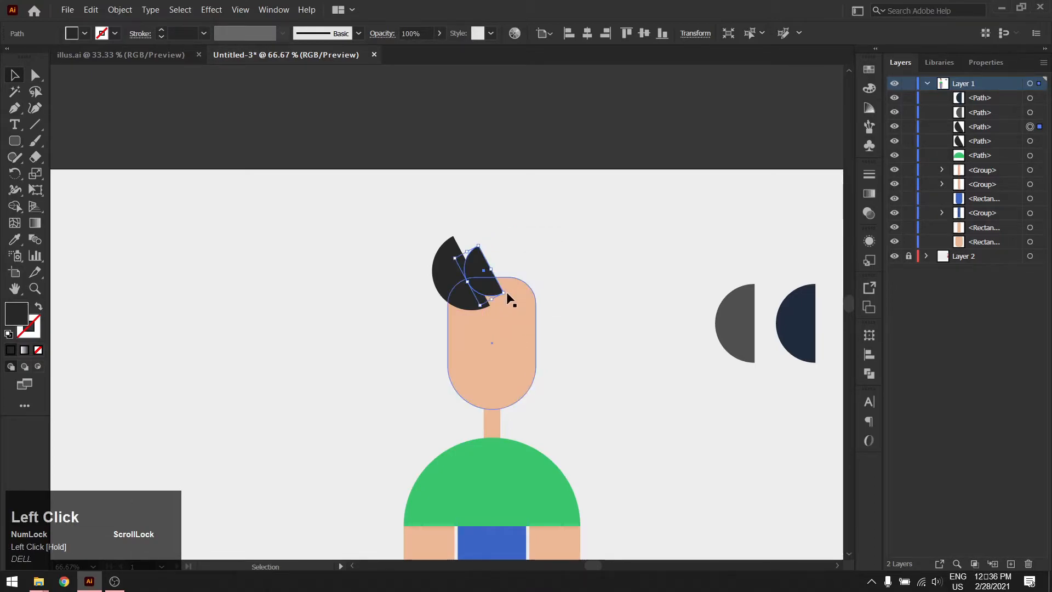
key(ctrl+z)
key(ctrl+z)
key(ctrl+z)
key(ctrl+z)
key(ctrl+z)
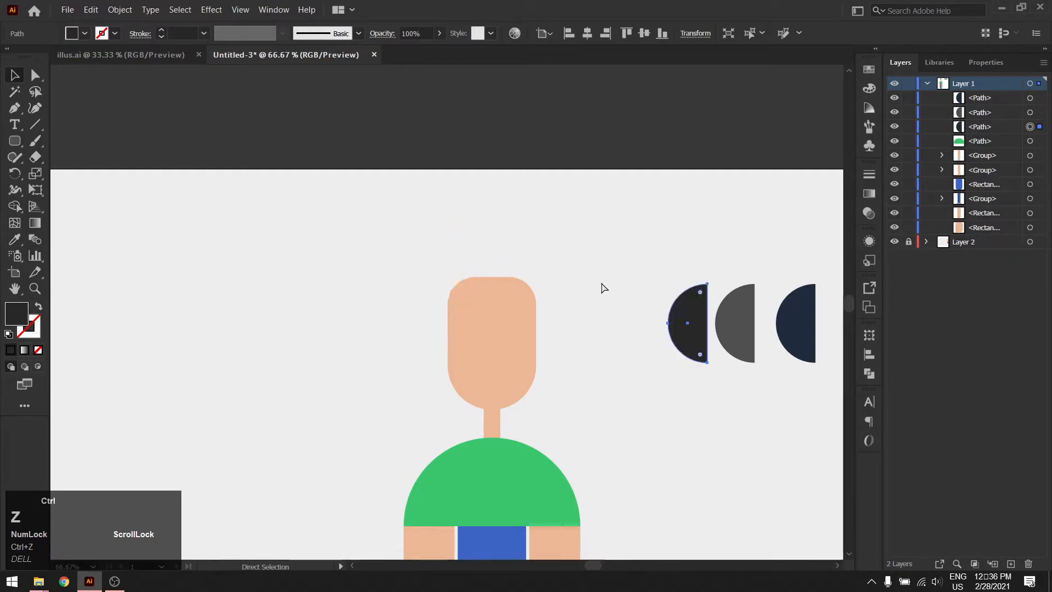
Round the pointed corners of all three half-circles beside the head together
alt+scroll(716, 311, up, 2)
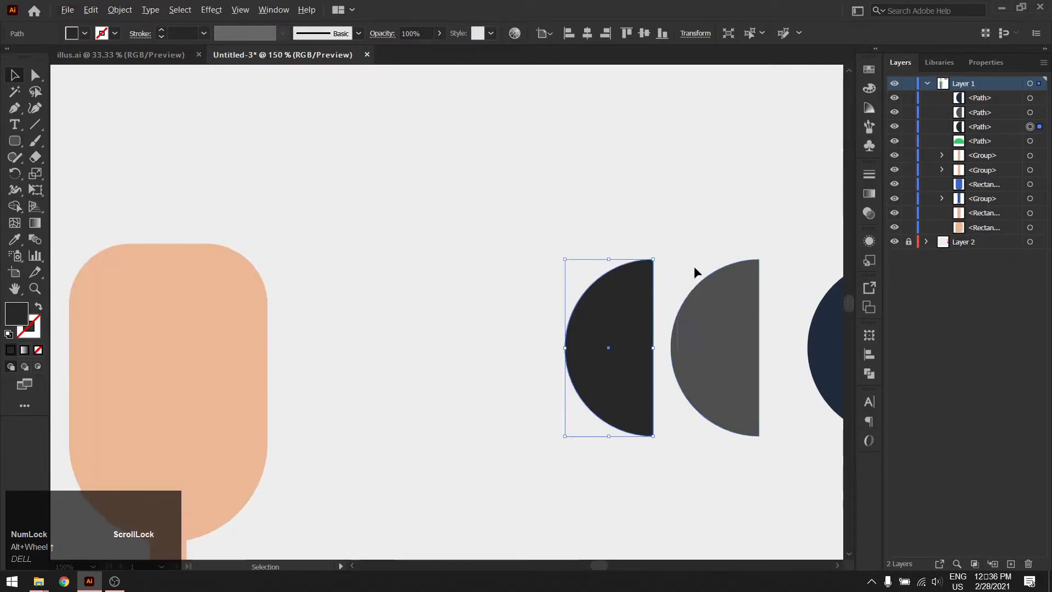
alt+scroll(694, 265, down, 1)
drag(734, 228, 592, 283)
click(515, 324)
alt+scroll(527, 314, up, 2)
alt+scroll(489, 290, down, 1)
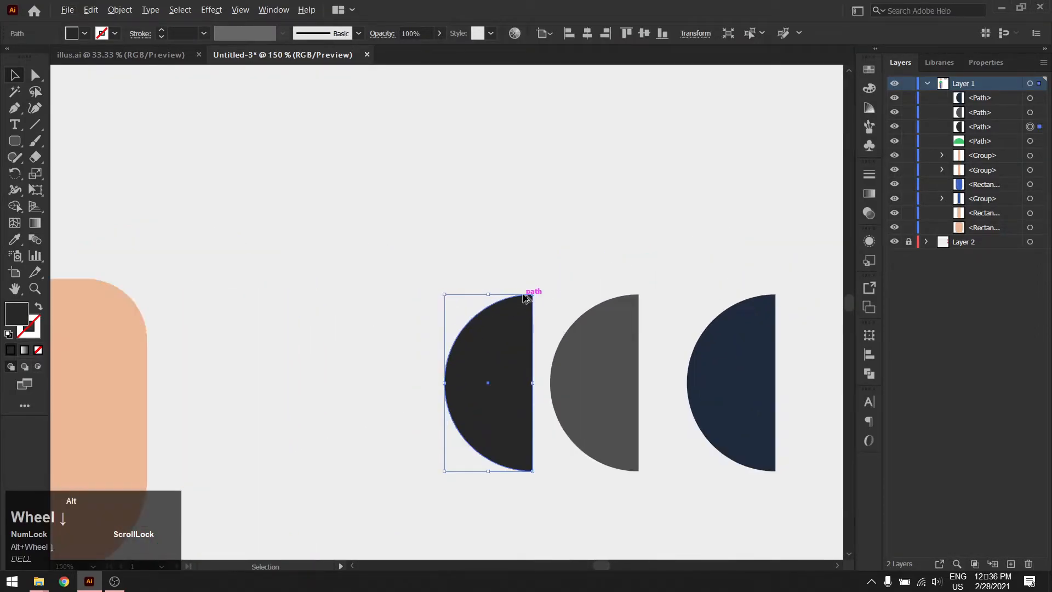
drag(535, 253, 774, 465)
key(a)
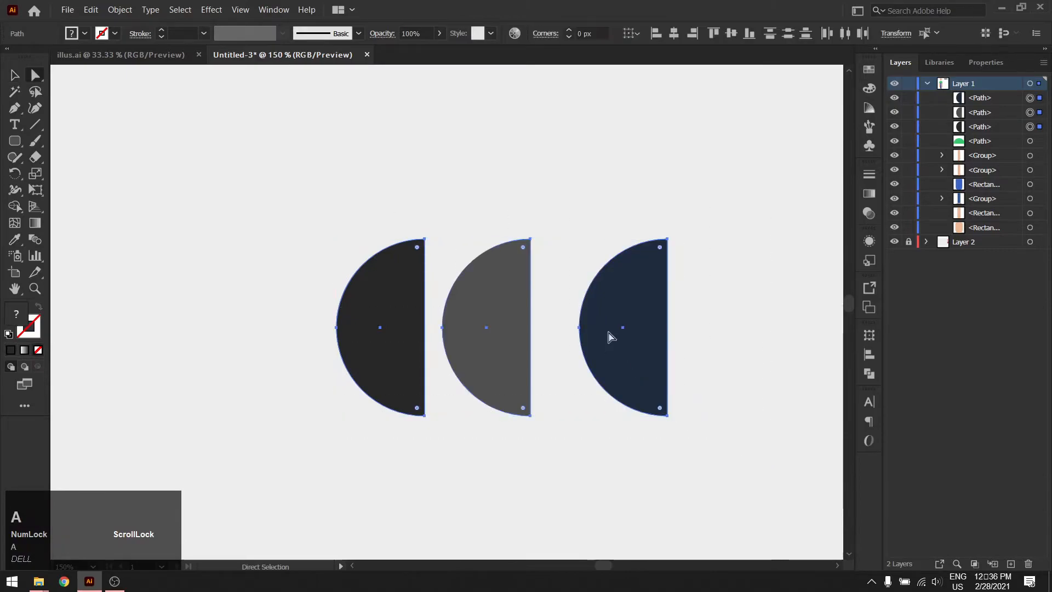
drag(660, 248, 653, 260)
click(734, 270)
Duplicate the near-black half-circle onto the upper-left corner of the head and tilt the copy to the left
alt+scroll(732, 318, down, 4)
click(634, 367)
alt+scroll(661, 383, up, 1)
alt+scroll(659, 383, up, 2)
key(v)
drag(721, 358, 324, 147)
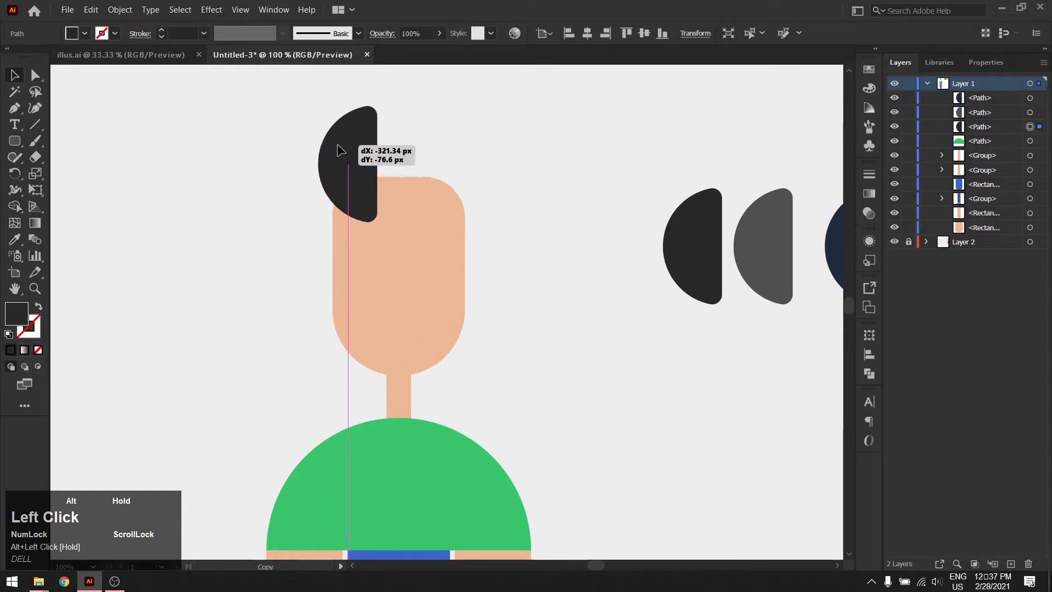
scroll(500, 228, up, 3)
drag(379, 311, 399, 298)
key(ctrl+z)
click(366, 286)
Duplicate the tilted near-black piece to the head's upper-right corner, scale the copy down and tilt it to the right
drag(326, 246, 399, 249)
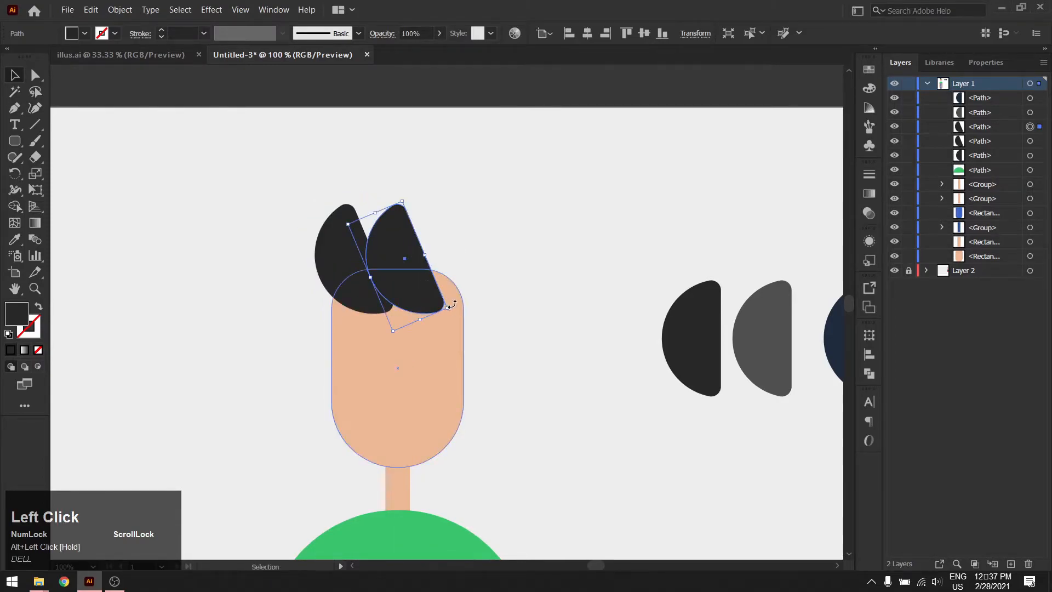
drag(452, 308, 432, 314)
drag(395, 233, 453, 283)
drag(457, 221, 458, 214)
click(557, 329)
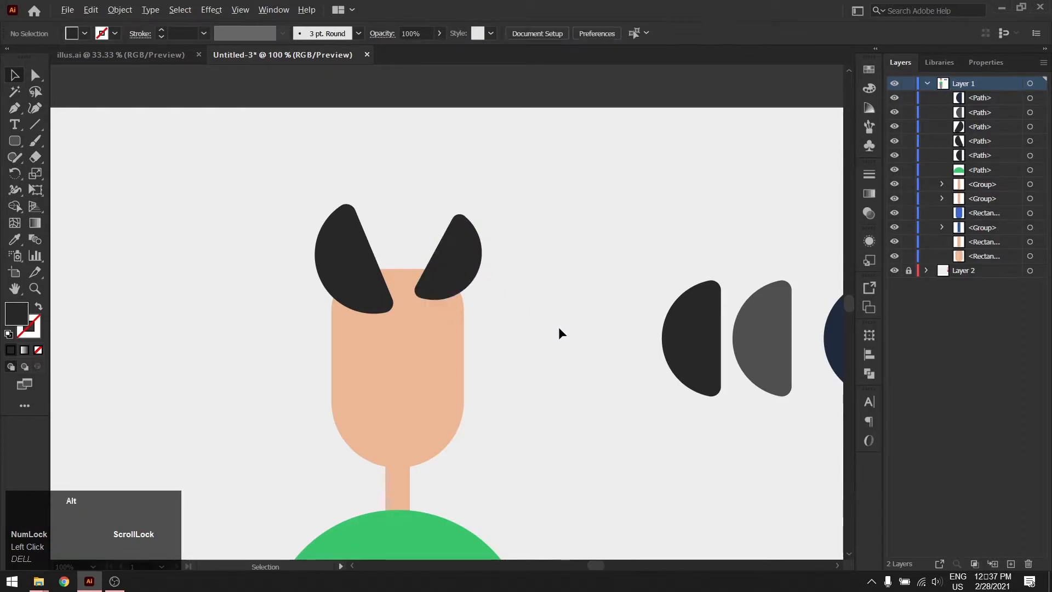
Place the gray half-circle and a copy of it in the hair, tilting the right one beside the right near-black piece
scroll(558, 329, down, 1)
drag(652, 333, 601, 331)
drag(700, 326, 481, 273)
Move the navy half-circle onto the middle of the hair and tilt it to the right
drag(766, 329, 443, 256)
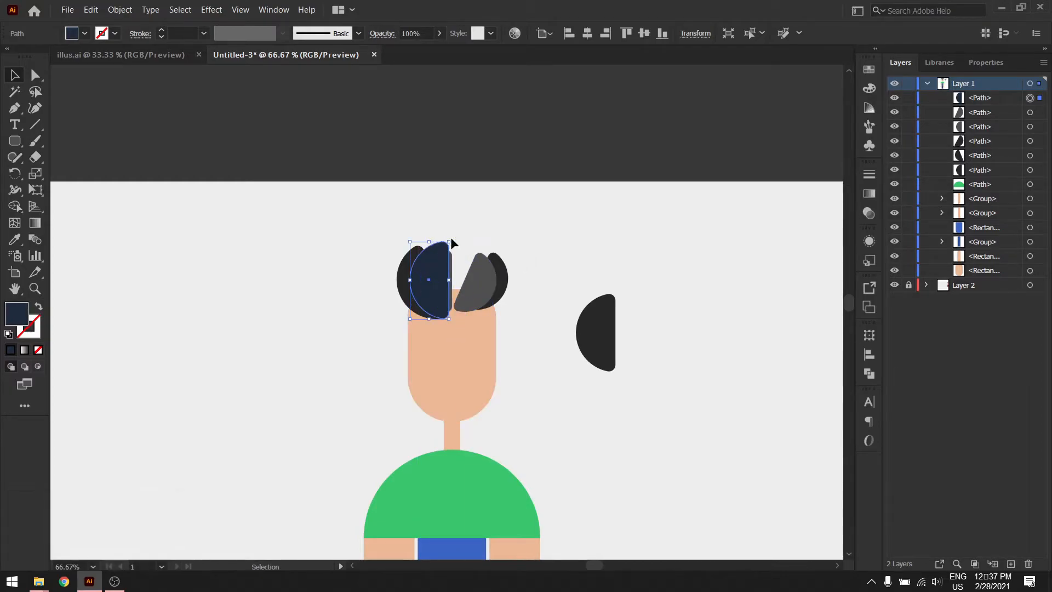
drag(450, 236, 478, 252)
click(529, 222)
drag(447, 287, 473, 252)
Spread the near-black, gray and navy hair pieces sideways so they fan out across the top of the head
drag(479, 272, 398, 274)
mouse_move(459, 285)
mouse_down()
mouse_move(429, 262)
mouse_move(454, 272)
mouse_up()
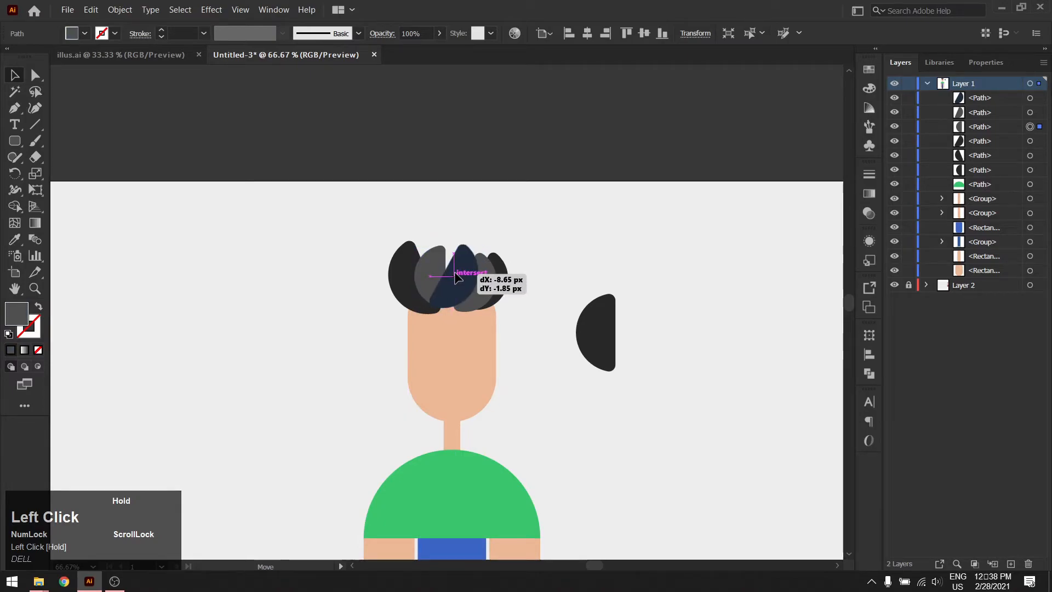
click(499, 280)
drag(504, 282, 460, 295)
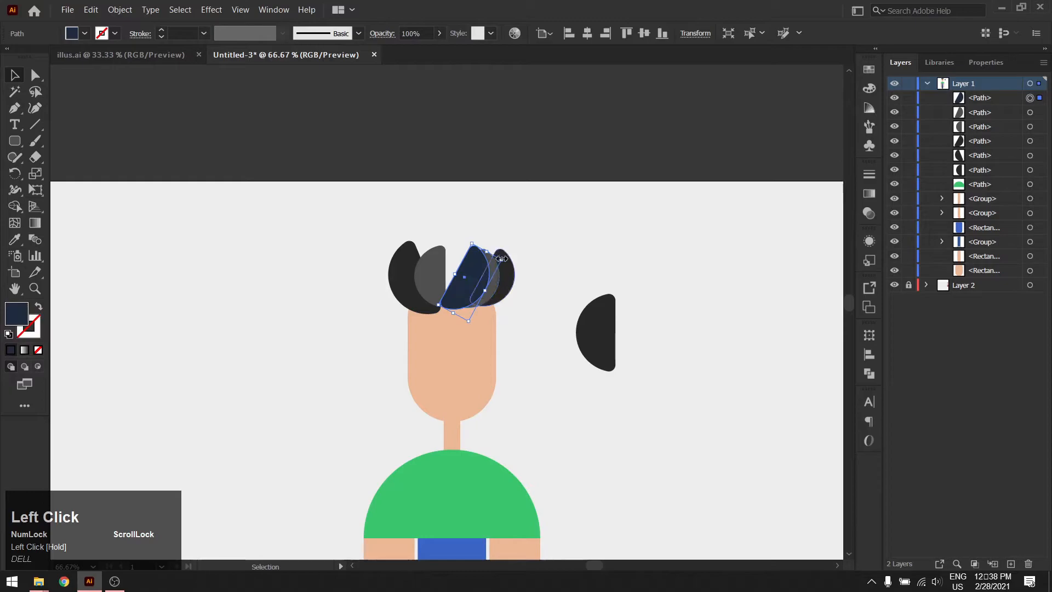
Duplicate the navy hair piece leftward, tilt the copy to the left and give it the near-black fill of the right piece
drag(504, 264, 444, 258)
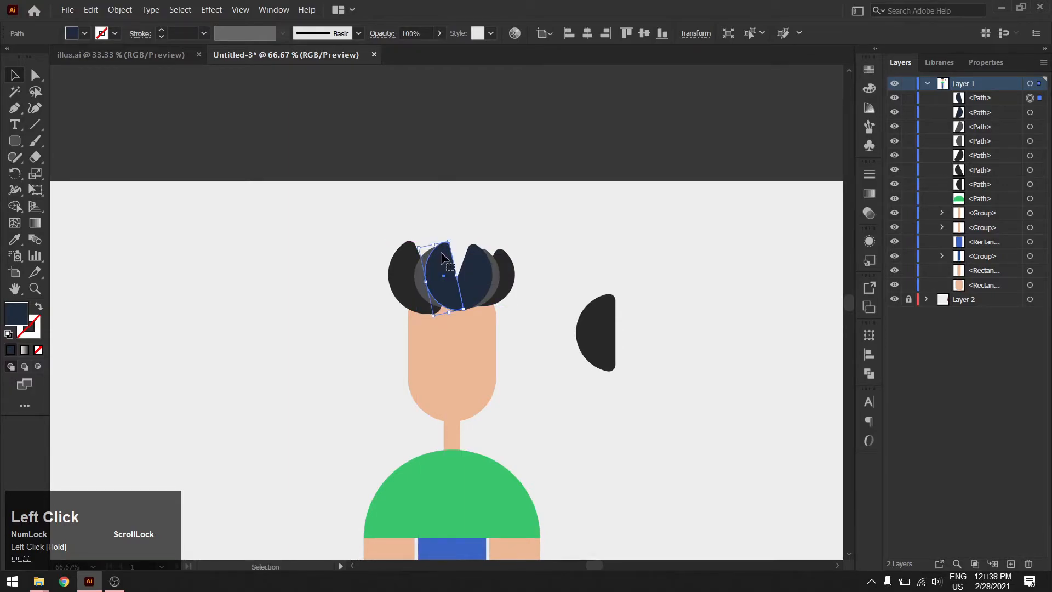
key(i)
click(508, 261)
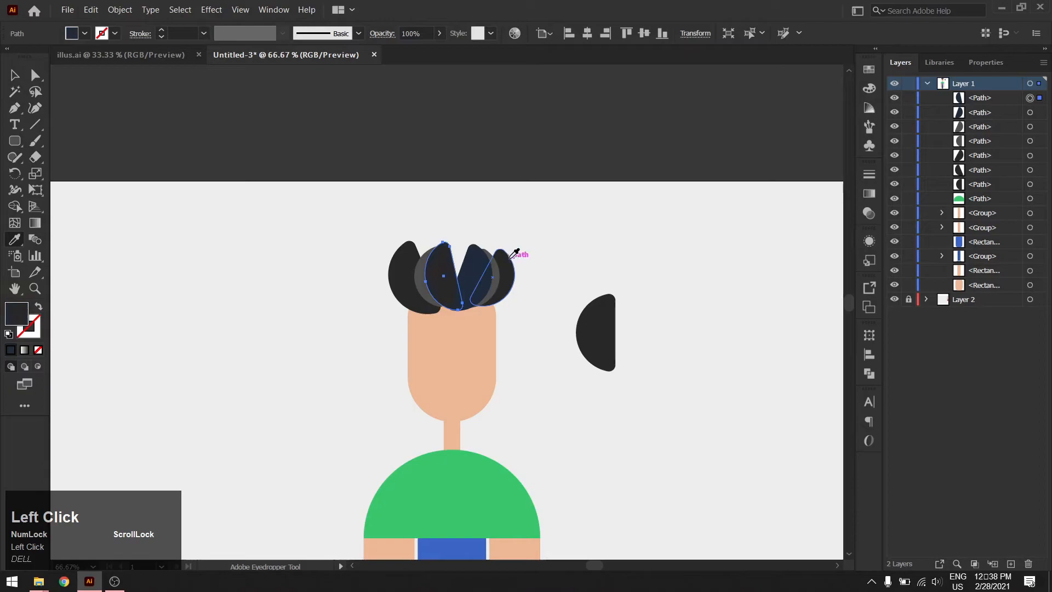
key(v)
drag(442, 250, 446, 249)
Send the middle near-black hair piece to the back, move it slightly higher and bring it forward one level
click(166, 62)
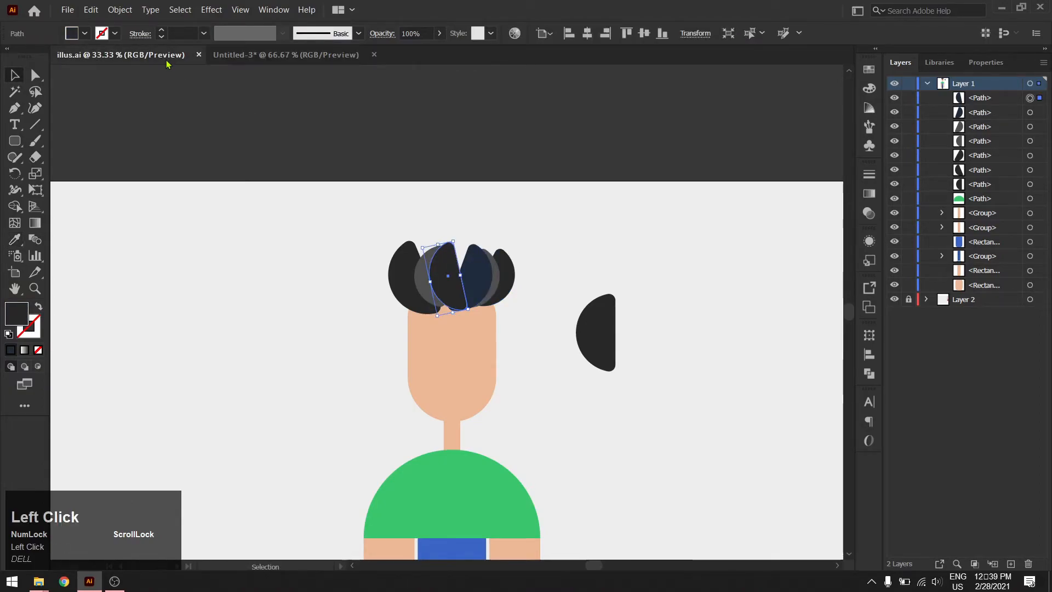
click(263, 61)
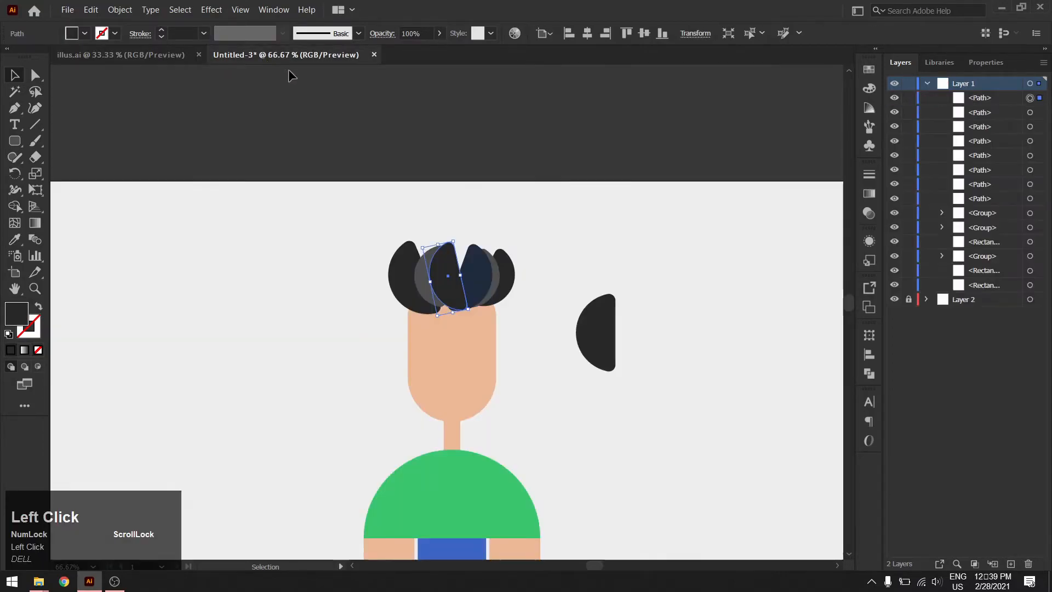
click(459, 209)
click(452, 267)
right_click(452, 267)
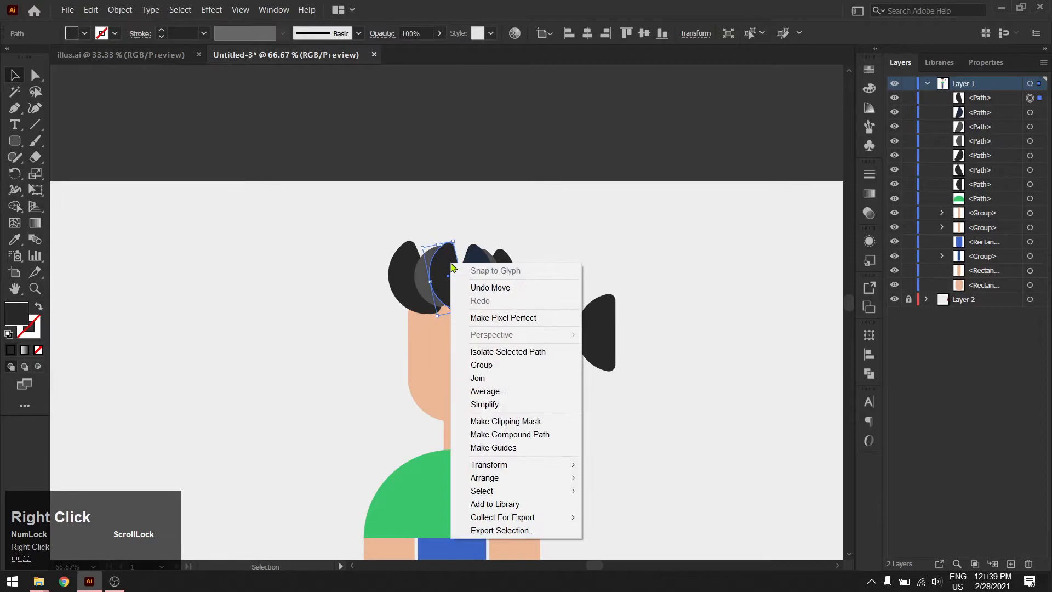
click(496, 464)
mouse_move(547, 478)
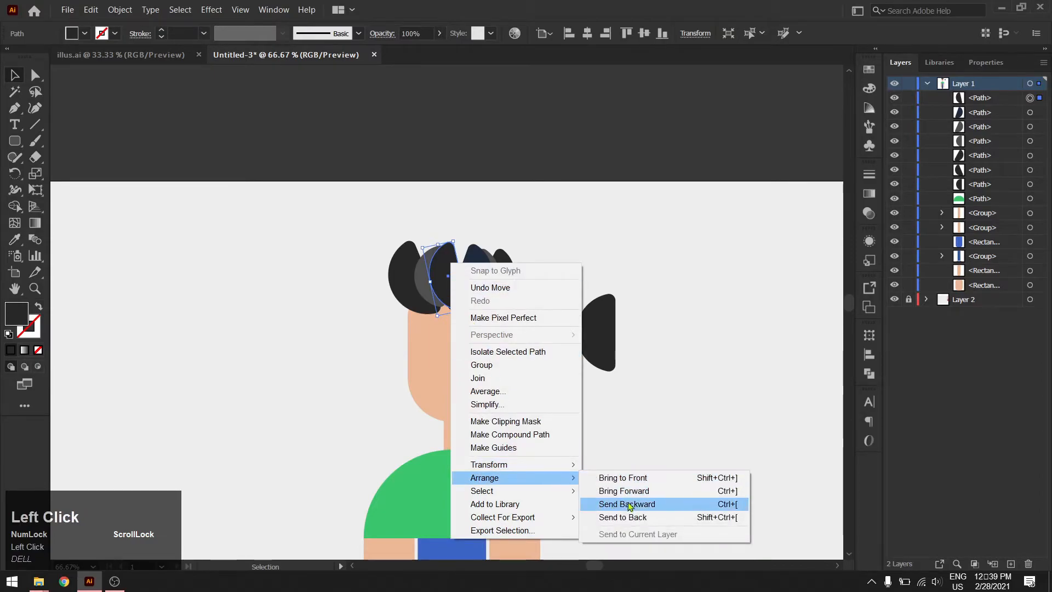
click(622, 518)
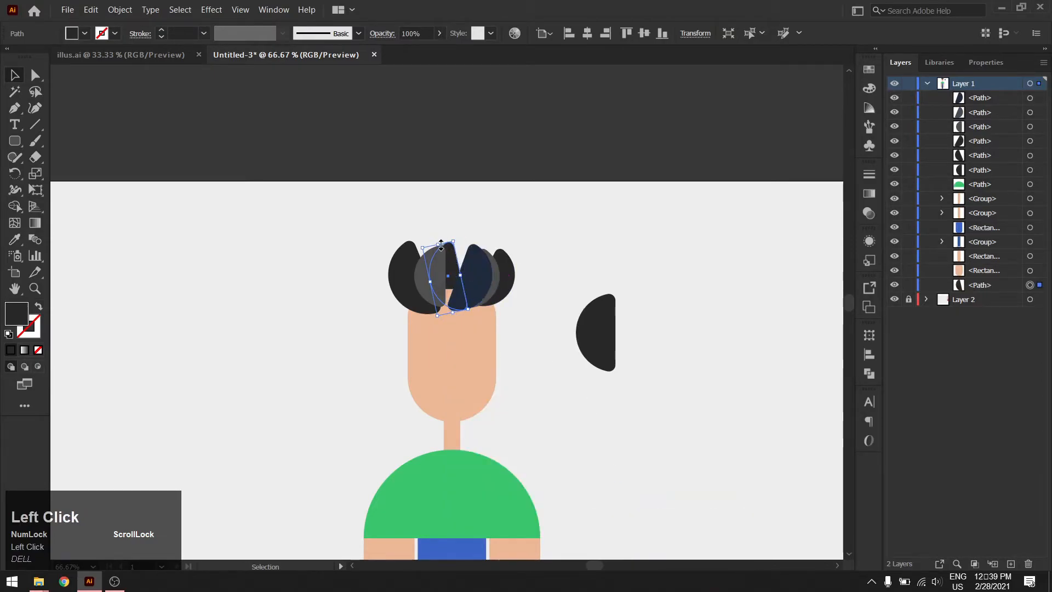
drag(440, 246, 458, 263)
key(ctrl+bracketright)
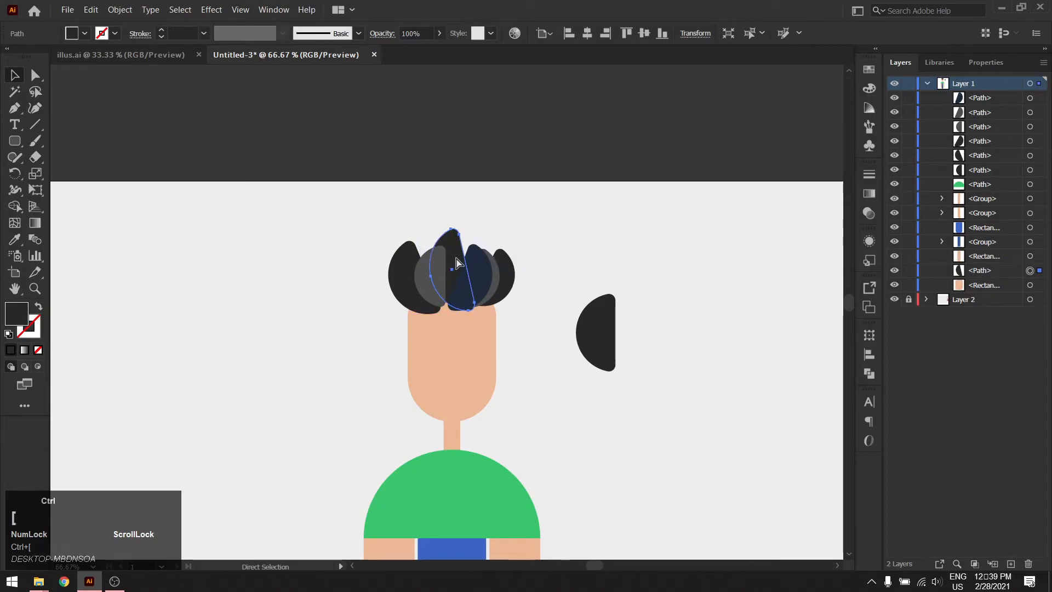
click(566, 246)
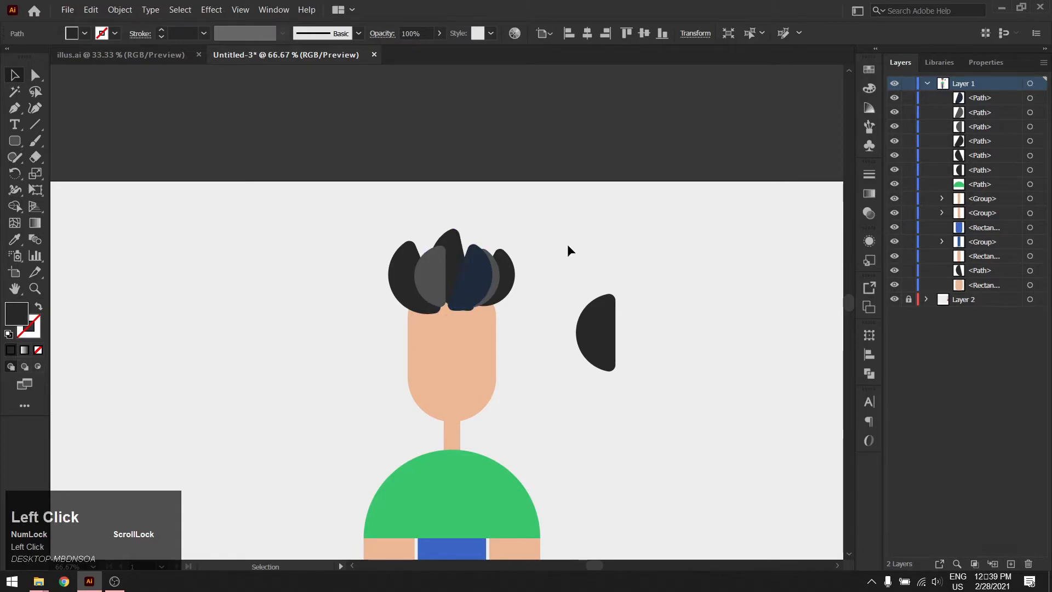
Duplicate the navy hair piece slightly up and to the right, and send the copy backward
click(489, 275)
drag(494, 268, 495, 258)
key(ctrl+bracketleft)
Add another navy copy at the left edge of the hair, rotated so that it leans steeply outward
drag(483, 229, 434, 224)
drag(439, 263, 414, 297)
drag(399, 236, 380, 234)
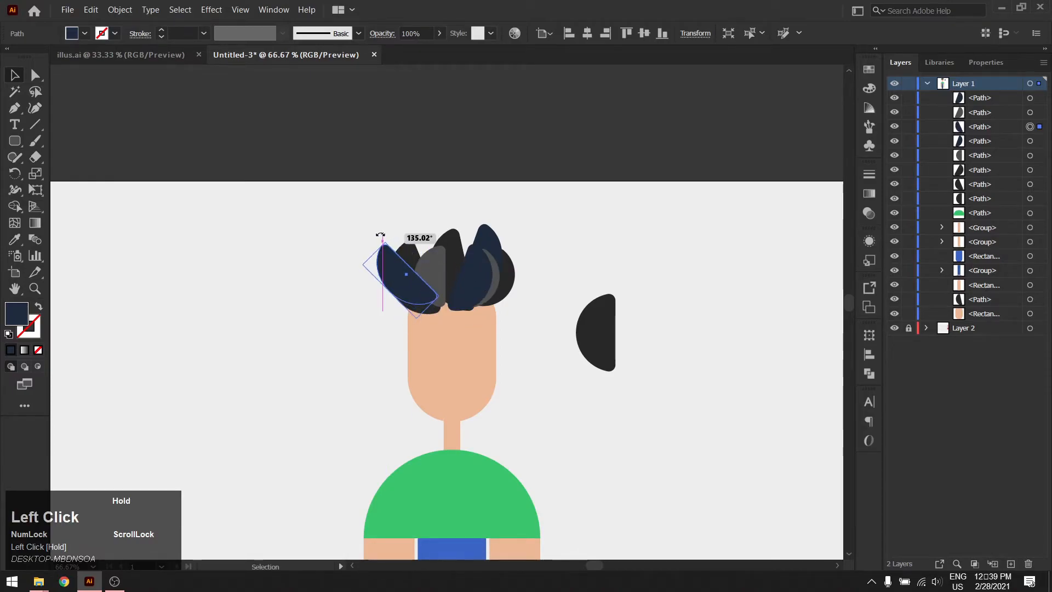
mouse_move(399, 272)
mouse_down()
mouse_move(384, 270)
mouse_move(387, 283)
mouse_up()
Send the left navy hair piece backward until it sits behind the neighbouring near-black piece
key(ctrl+bracketright)
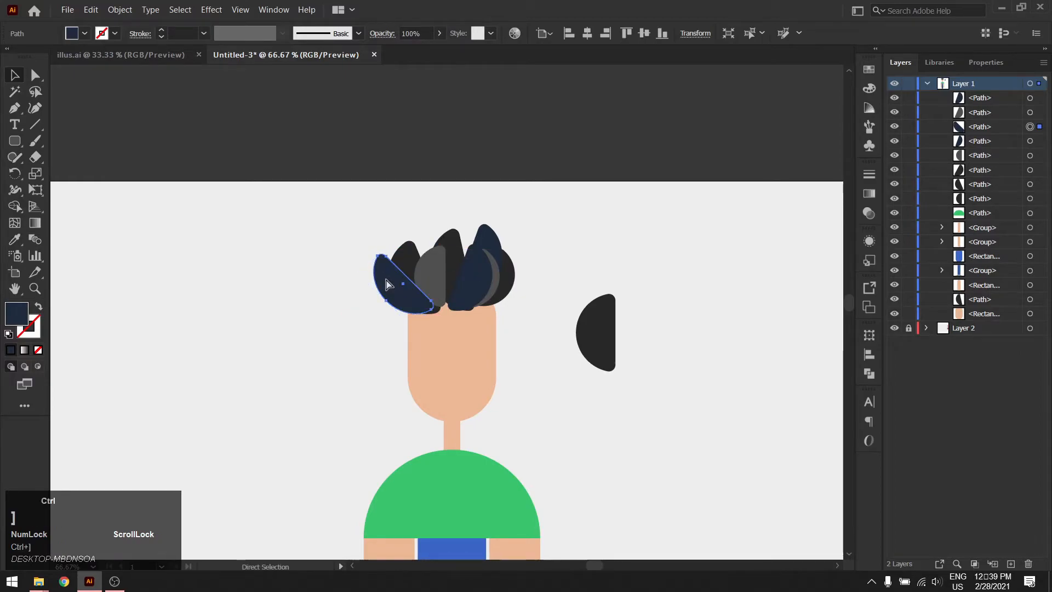
key(ctrl+bracketleft)
key(ctrl+bracketleft)
key(ctrl+bracketleft)
key(ctrl+bracketleft)
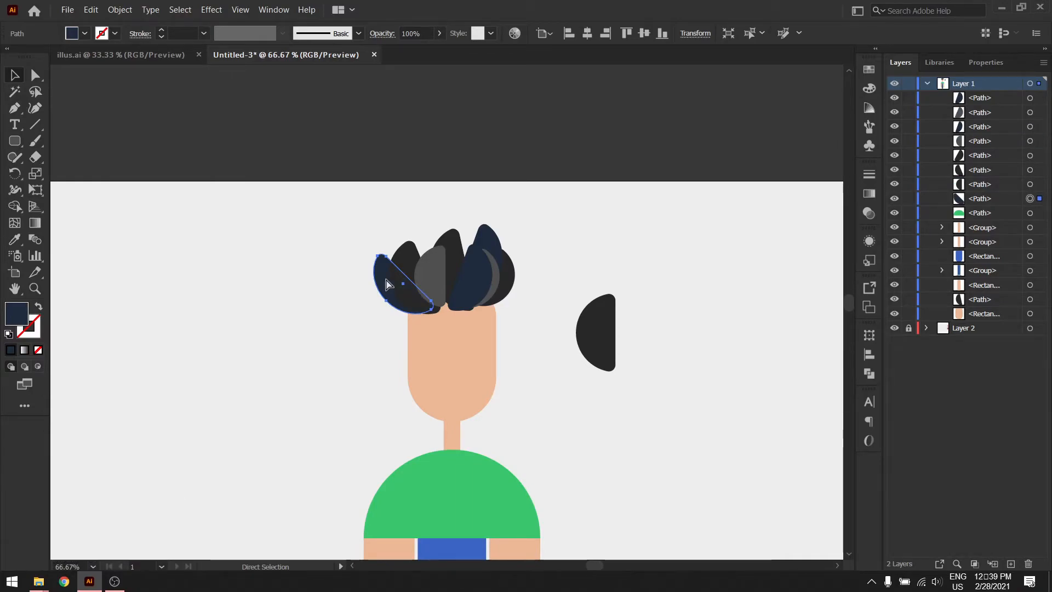
Tilt the right near-black hair piece and the upper-right navy piece further outward
click(493, 277)
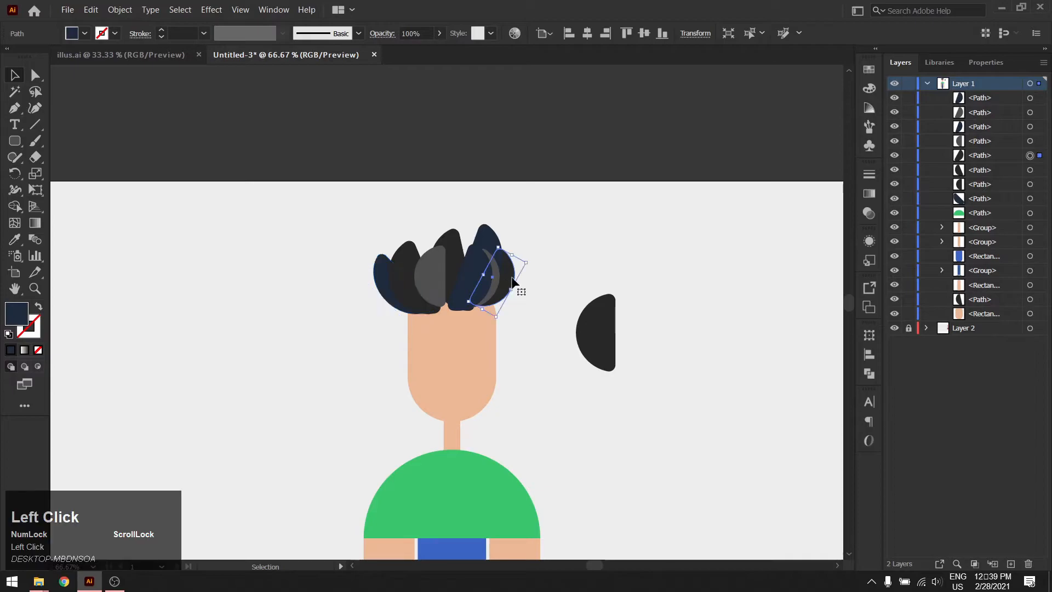
drag(527, 263, 466, 267)
click(494, 237)
drag(519, 233, 530, 253)
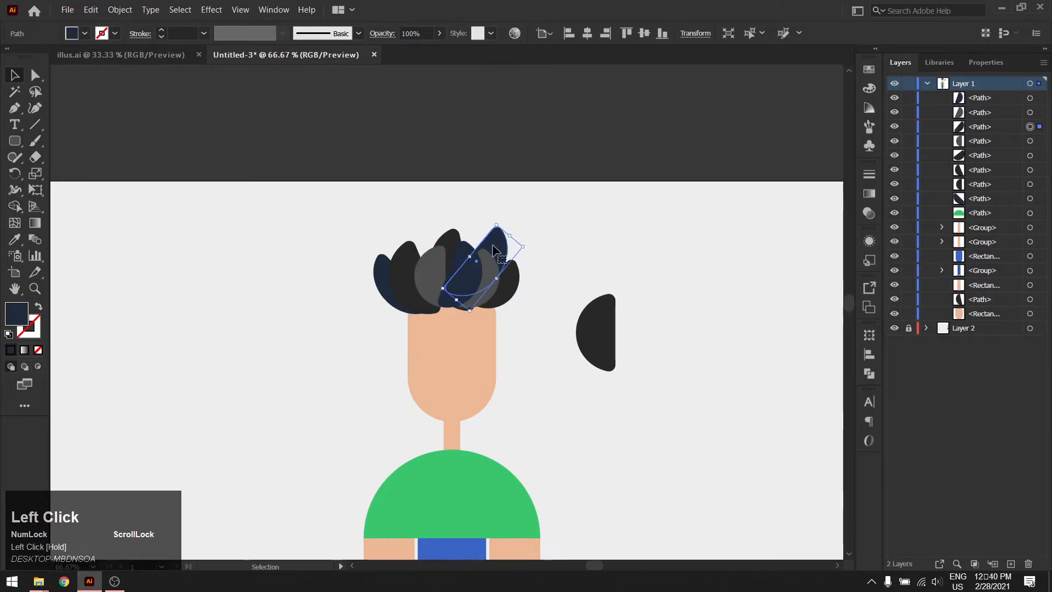
click(583, 262)
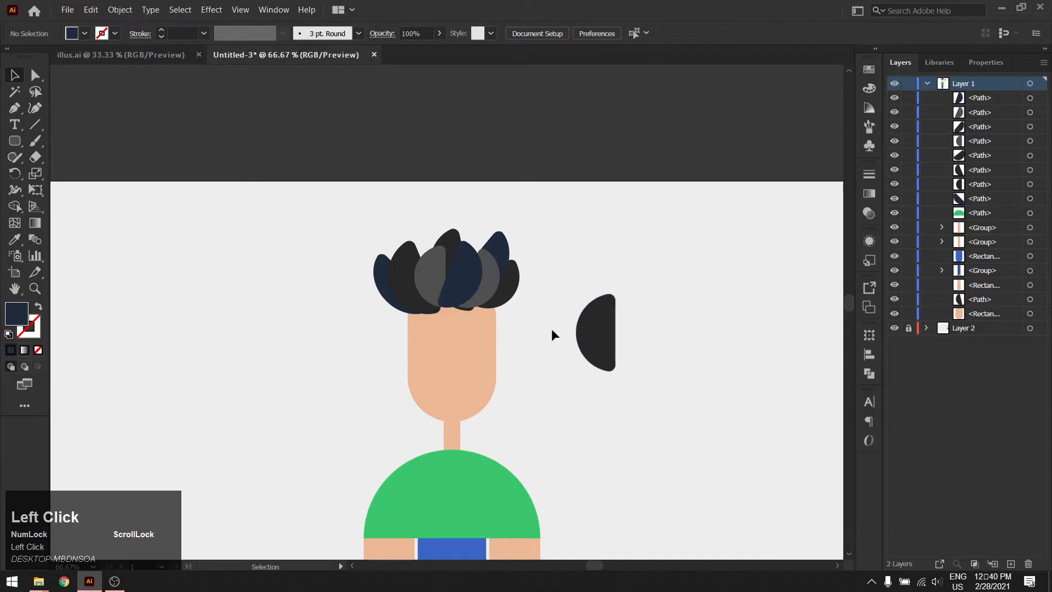
Compare the hair with the illus.ai reference and fine-tune the positions of the hair pieces
scroll(545, 334, down, 1)
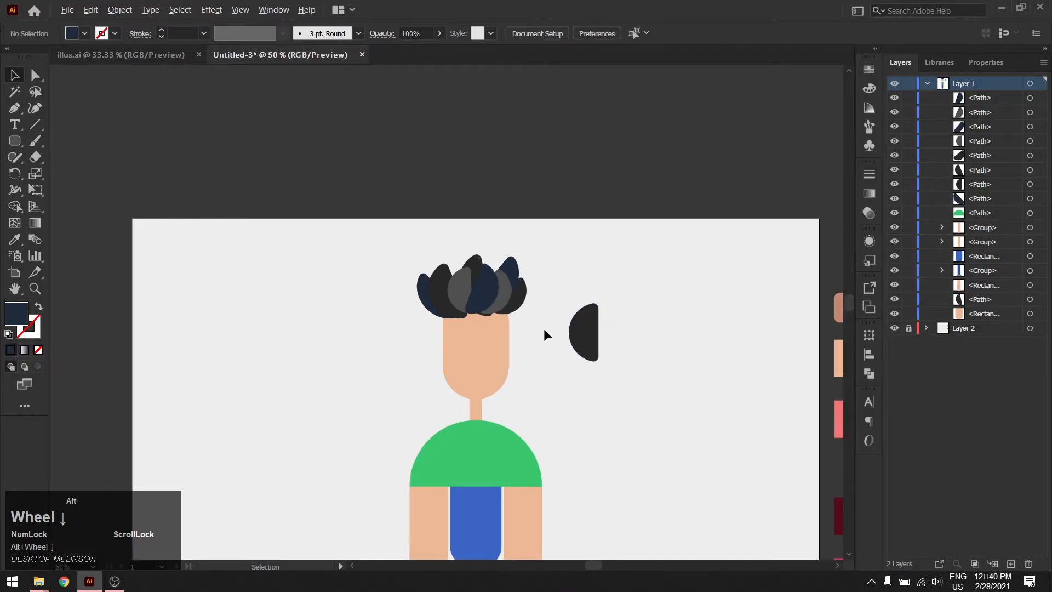
click(155, 60)
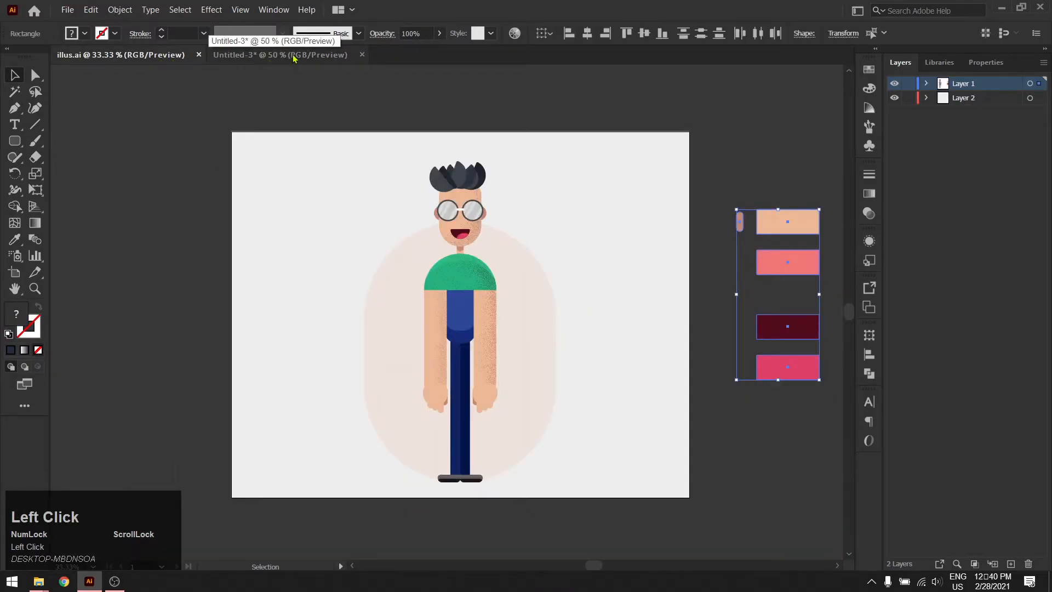
click(293, 56)
scroll(527, 277, up, 1)
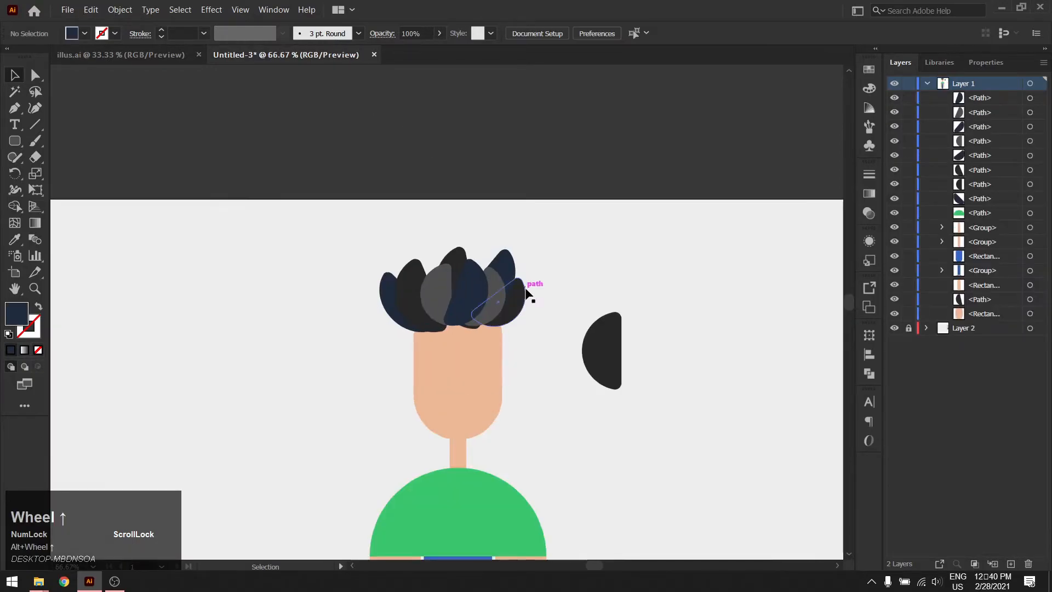
drag(403, 278, 404, 274)
drag(502, 290, 450, 264)
Move the spare near-black half-circle farther away from the head
click(589, 294)
drag(617, 328, 671, 286)
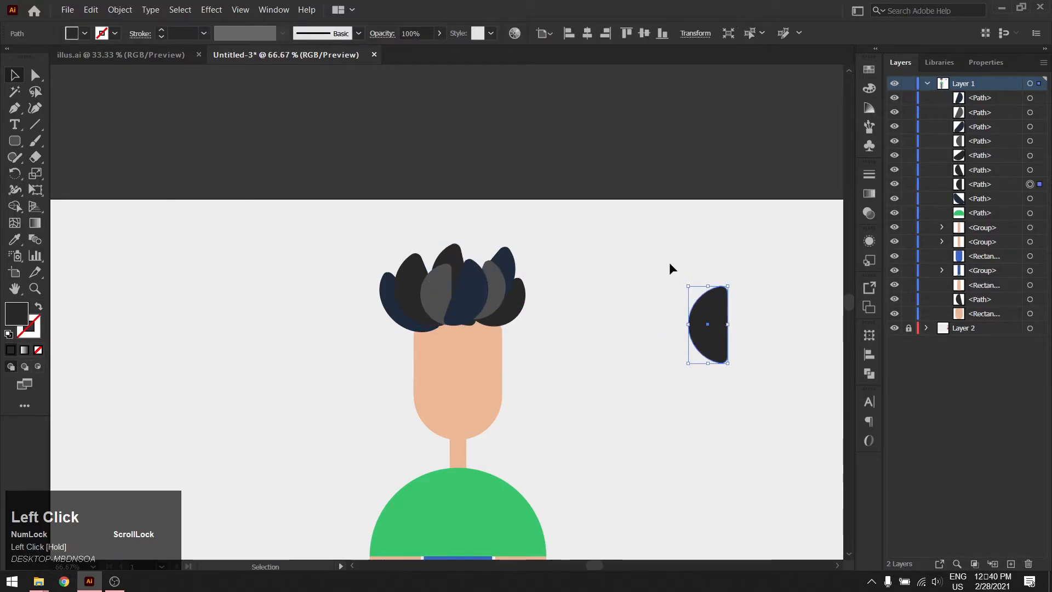
Delete the spare near-black half-circle beside the head
key(Delete)
scroll(671, 262, down, 1)
drag(638, 340, 547, 246)
key(space)
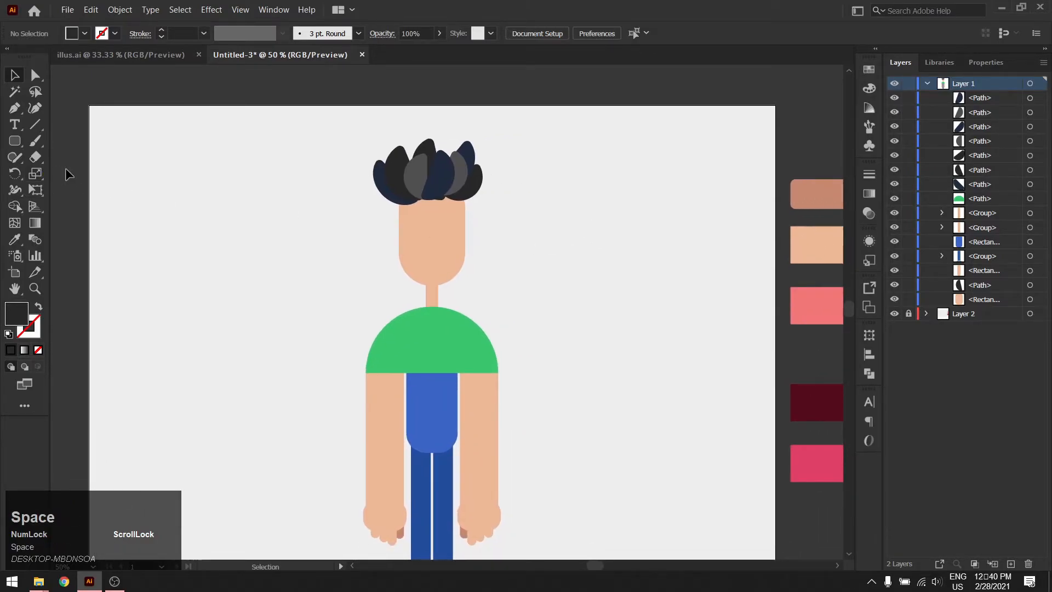
drag(90, 171, 150, 173)
Draw a near-black circle with the Ellipse tool in the empty area beside the character and duplicate it alongside
drag(16, 147, 71, 174)
mouse_move(200, 189)
mouse_down()
mouse_move(211, 213)
mouse_move(263, 251)
mouse_move(241, 222)
mouse_move(317, 220)
mouse_up()
key(v)
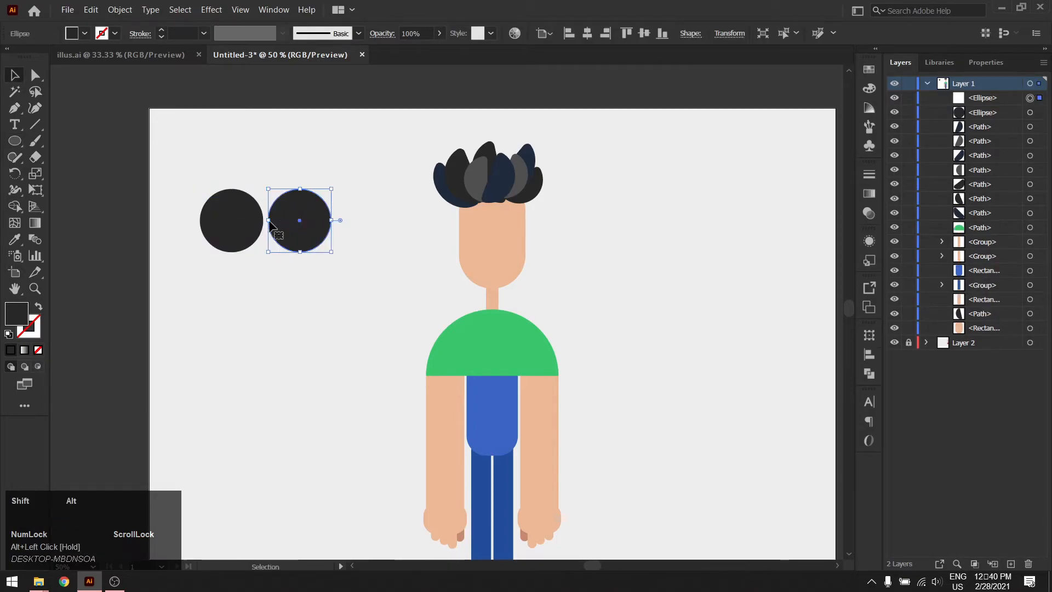
Fill the duplicate circle with light gray bfbfbf and scale it slightly smaller than the near-black circle
double_click(17, 313)
mouse_move(521, 263)
mouse_down()
mouse_move(494, 233)
mouse_move(498, 241)
mouse_up()
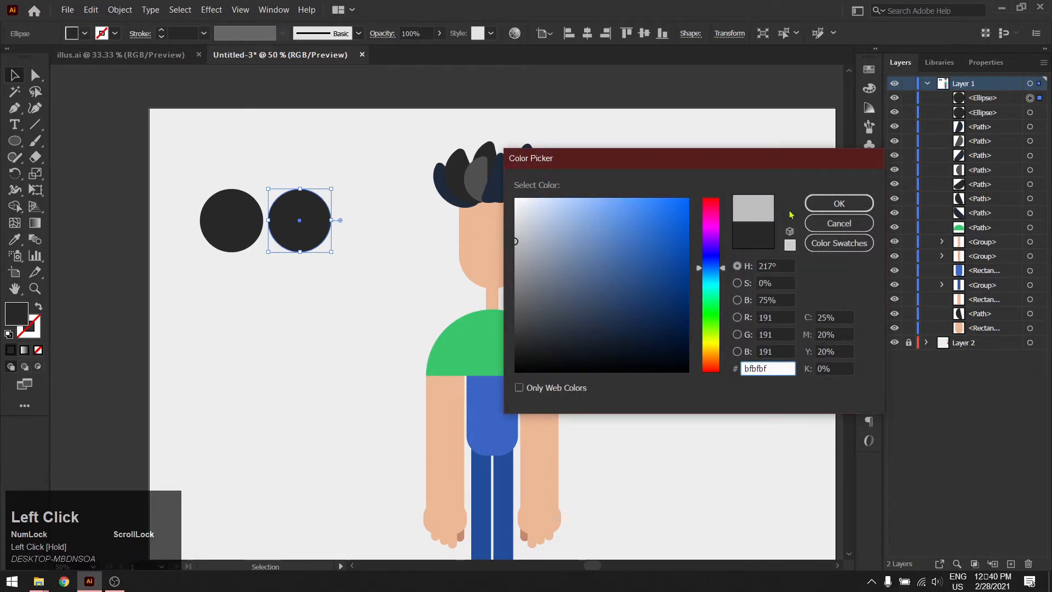
click(838, 203)
click(390, 238)
drag(316, 232, 347, 246)
Center the light gray circle on the near-black circle to form a rimmed lens
click(284, 271)
click(314, 218)
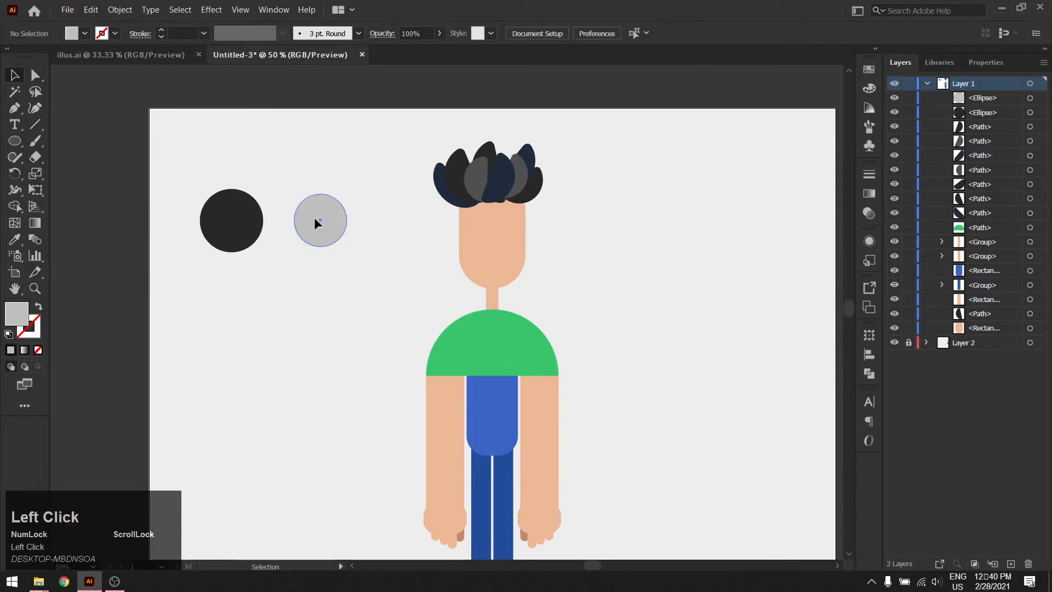
shift+click(227, 213)
click(229, 214)
click(587, 37)
click(319, 167)
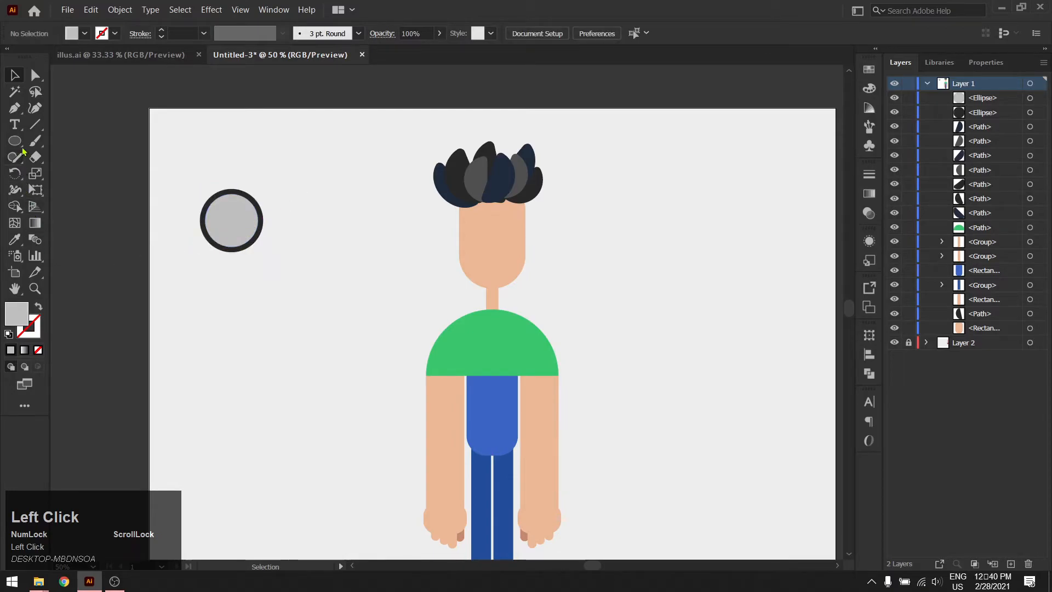
Draw a narrow light gray rounded rectangle next to the lens and tilt it diagonally
drag(23, 145, 82, 141)
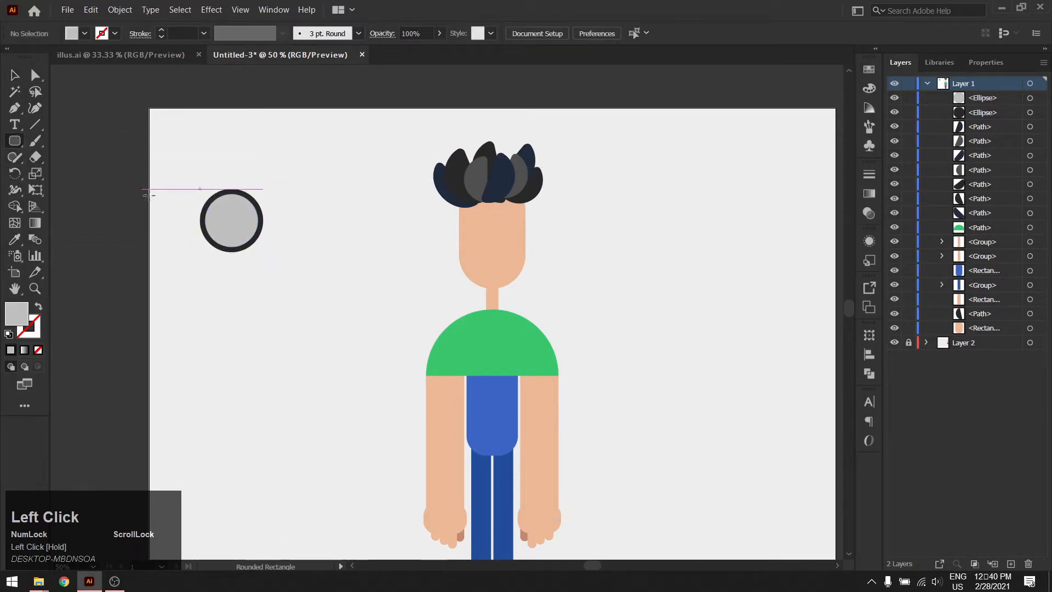
drag(163, 209, 194, 280)
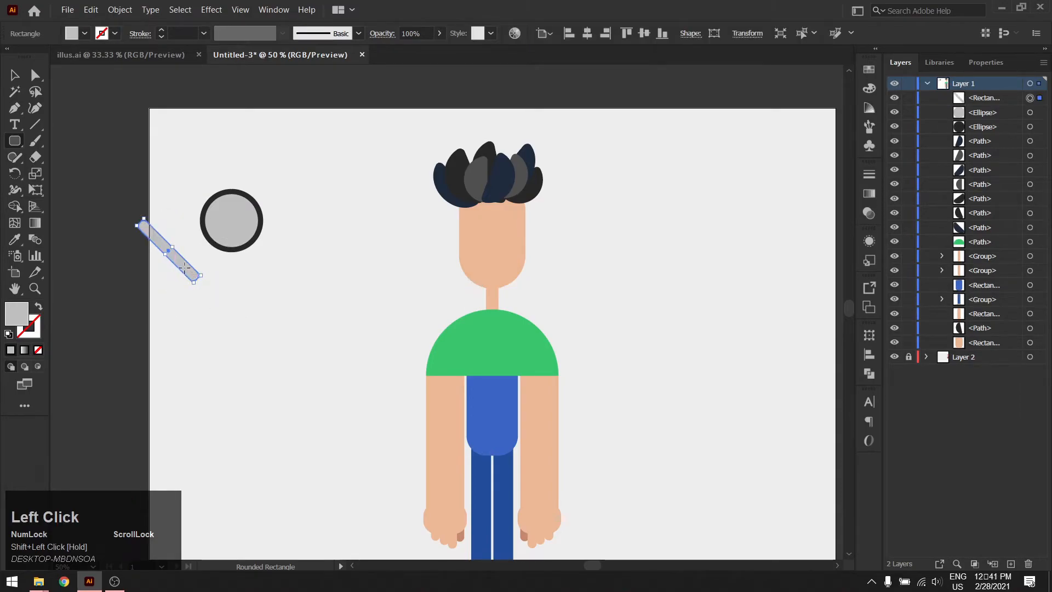
click(185, 267)
click(570, 326)
Place the diagonal bar across the lens and add a second parallel copy beside it
key(v)
drag(189, 274, 249, 244)
click(296, 253)
click(268, 226)
Fill both diagonal bars with near-white f4f4f4
shift+click(252, 239)
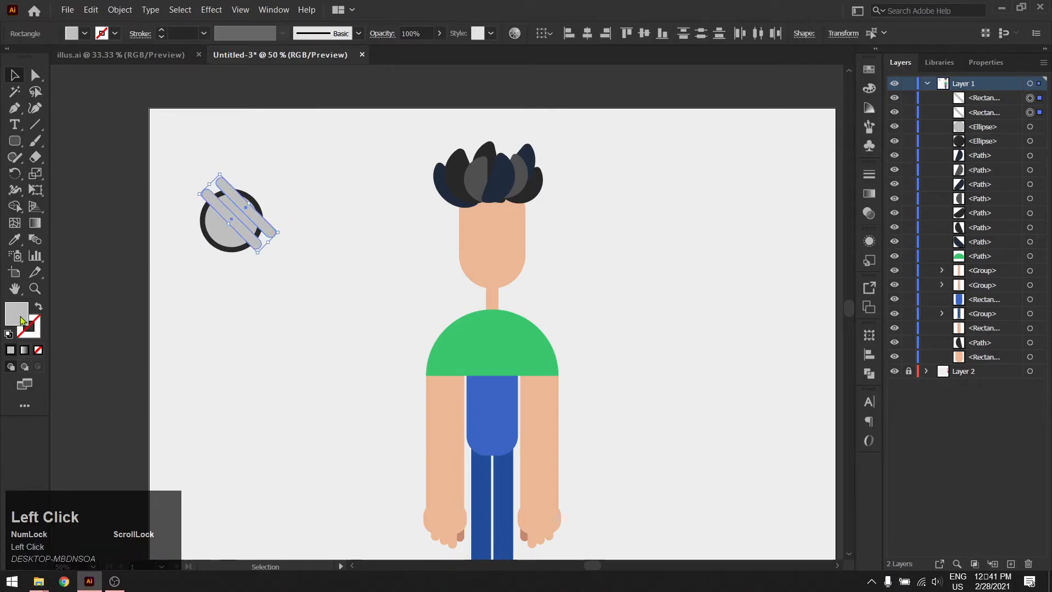
double_click(17, 315)
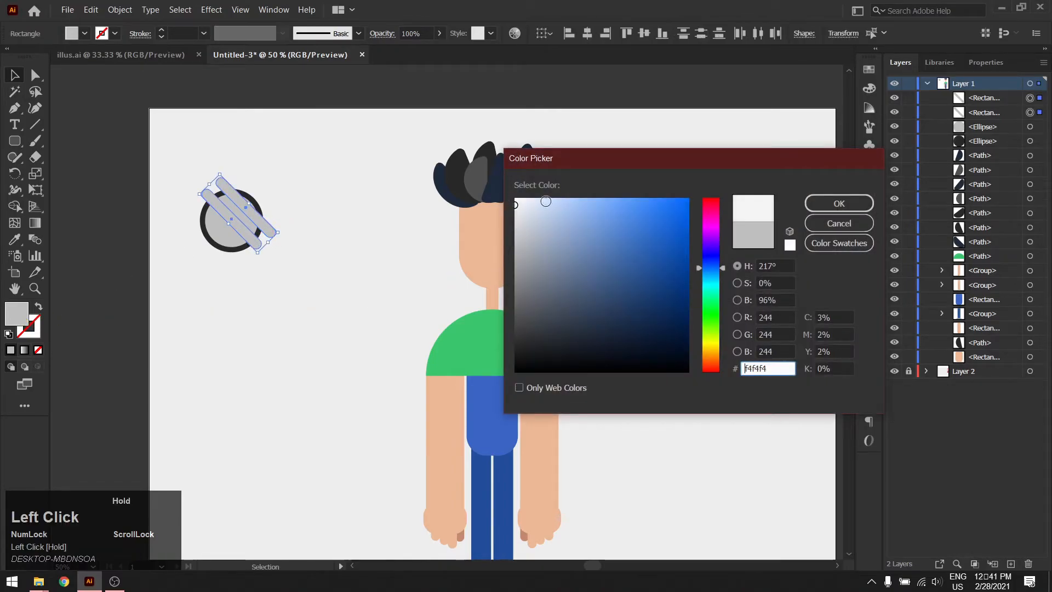
click(839, 203)
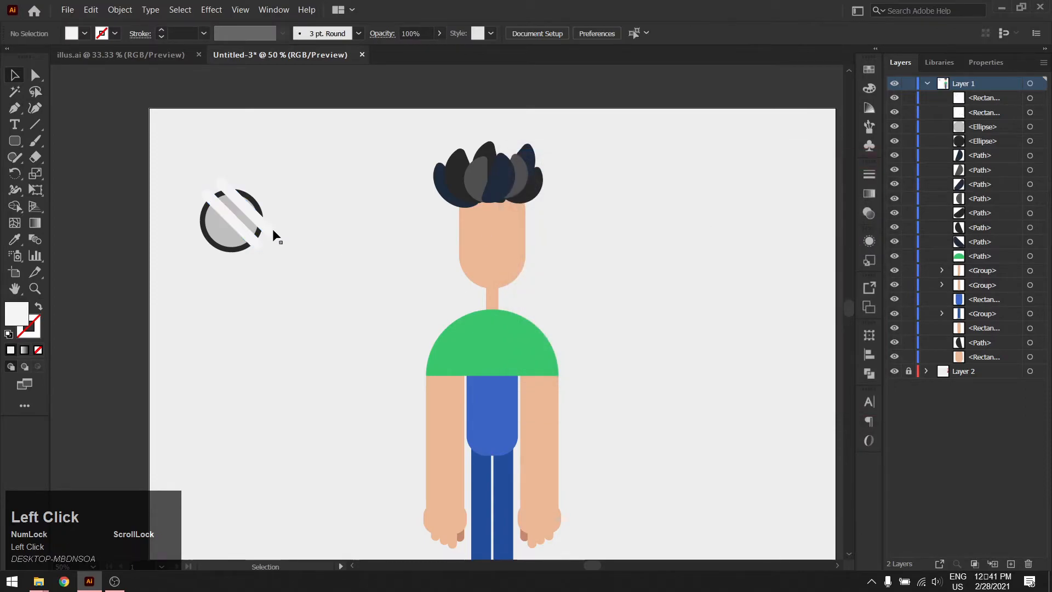
Trim the parts of both diagonal bars that extend past the gray lens circle, using the Shape Builder
shift+click(244, 233)
shift+click(230, 236)
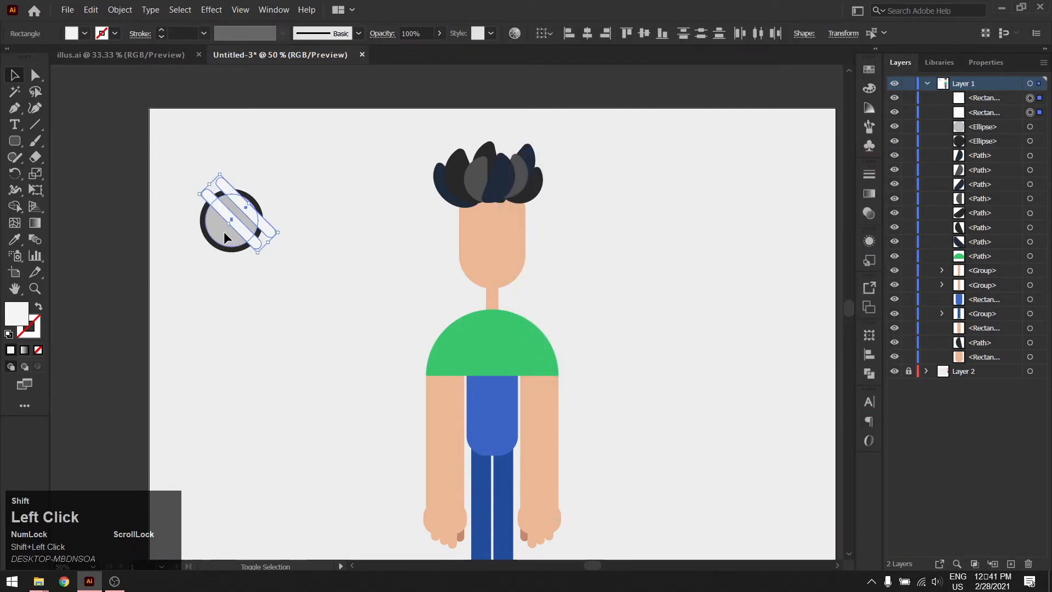
shift+click(223, 231)
key(shift+m)
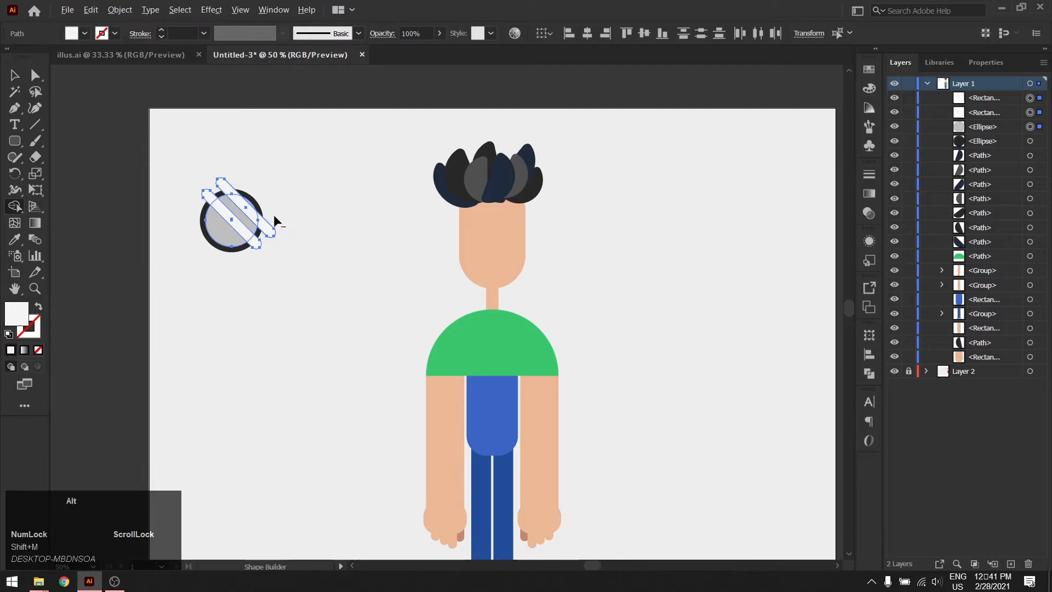
drag(272, 230, 254, 244)
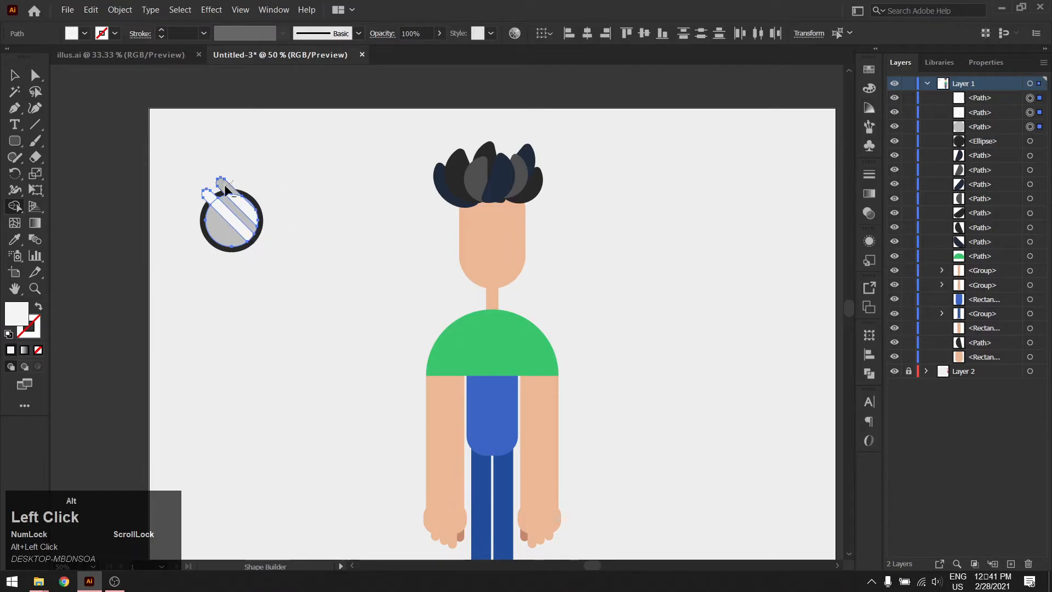
drag(203, 200, 207, 196)
scroll(160, 177, up, 1)
key(v)
click(345, 206)
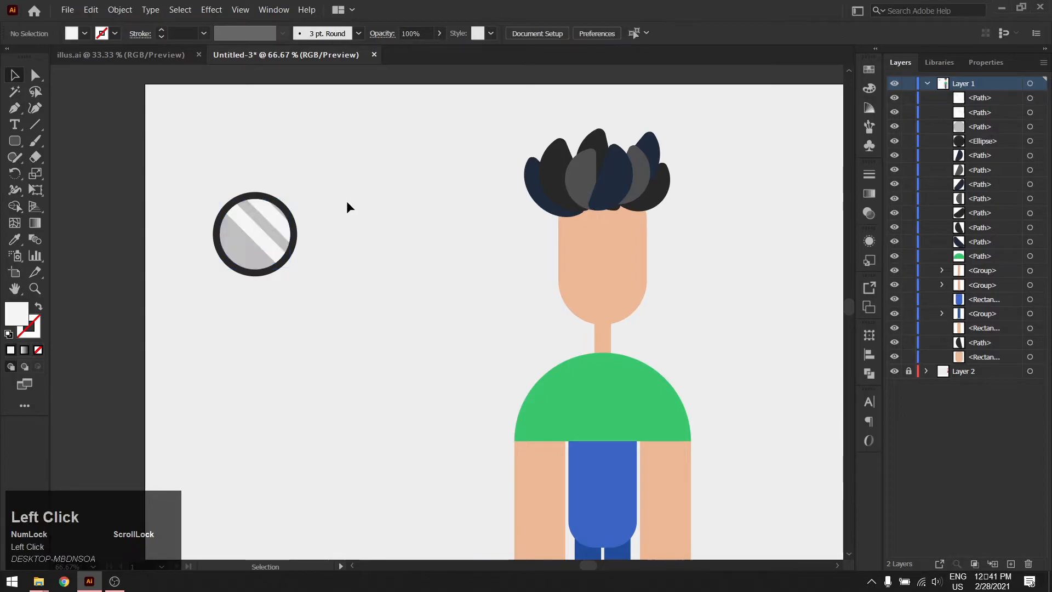
Lower the opacity of the two near-white reflection stripes to 53%
click(267, 214)
shift+click(272, 252)
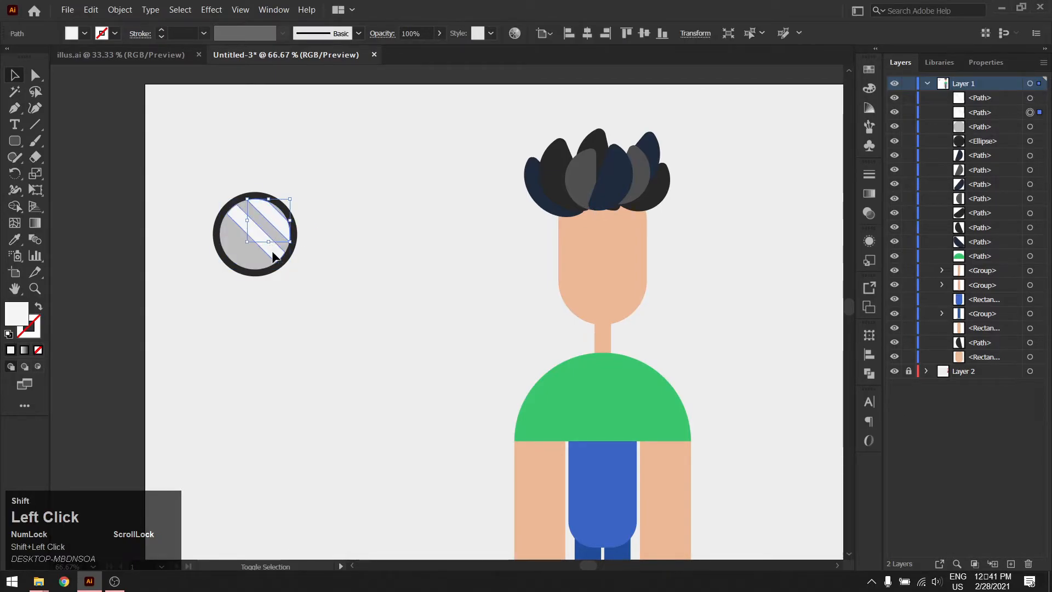
click(439, 34)
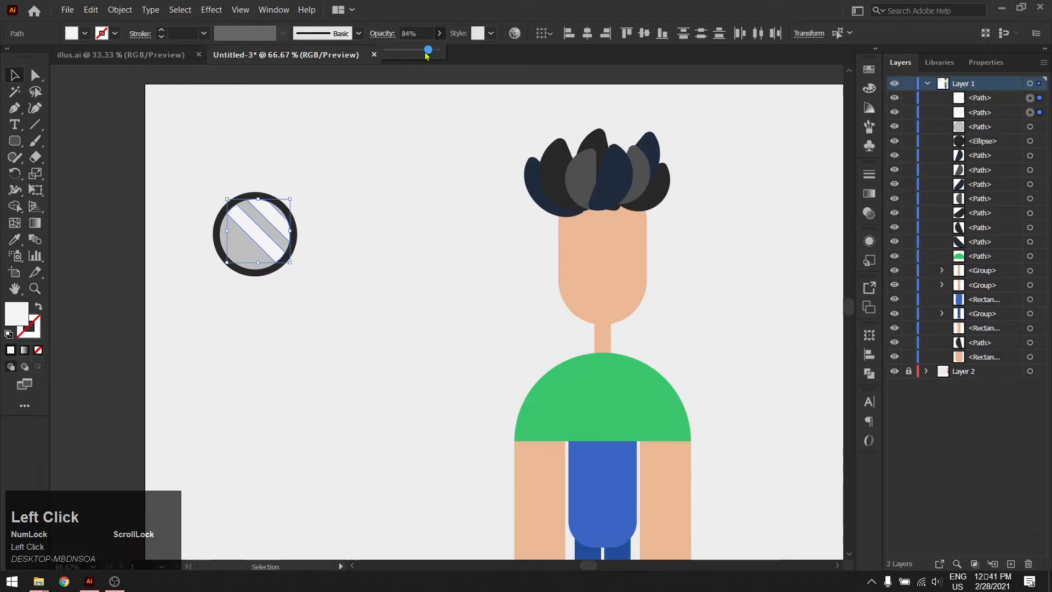
drag(417, 56, 411, 67)
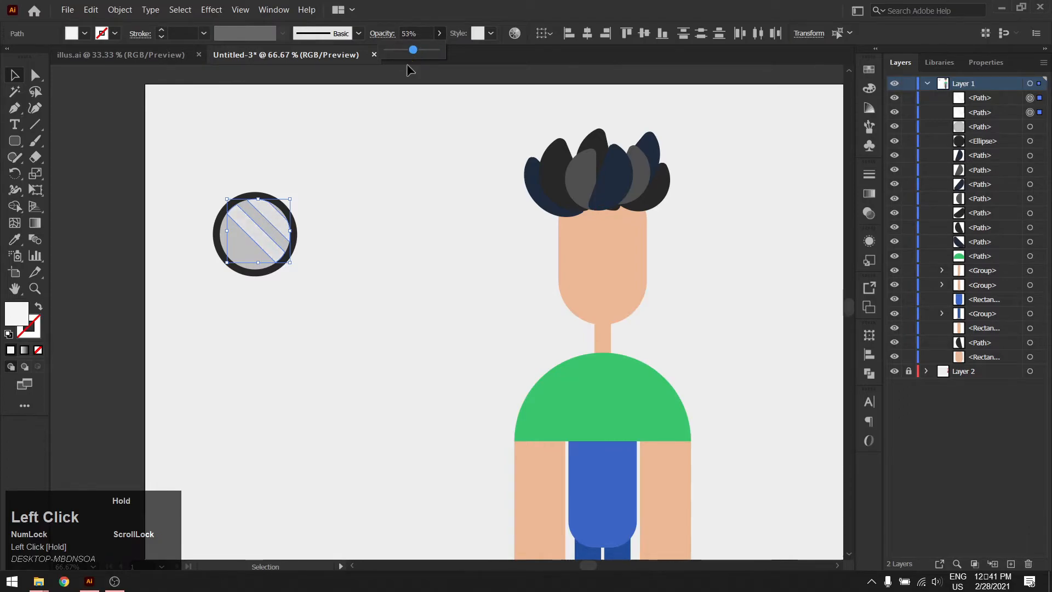
click(373, 142)
Scale the complete lens down and duplicate it alongside to make the second lens of the glasses
scroll(313, 225, down, 1)
drag(327, 301, 212, 177)
drag(303, 266, 336, 237)
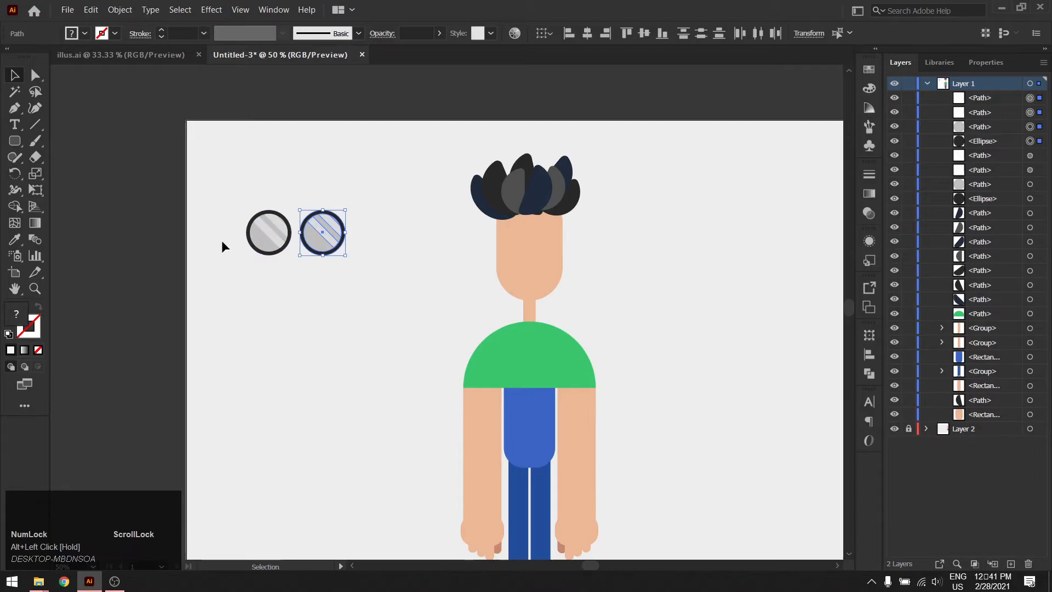
Draw a small rounded rectangle as a bridge connecting the two lenses and center it in the gap
click(20, 146)
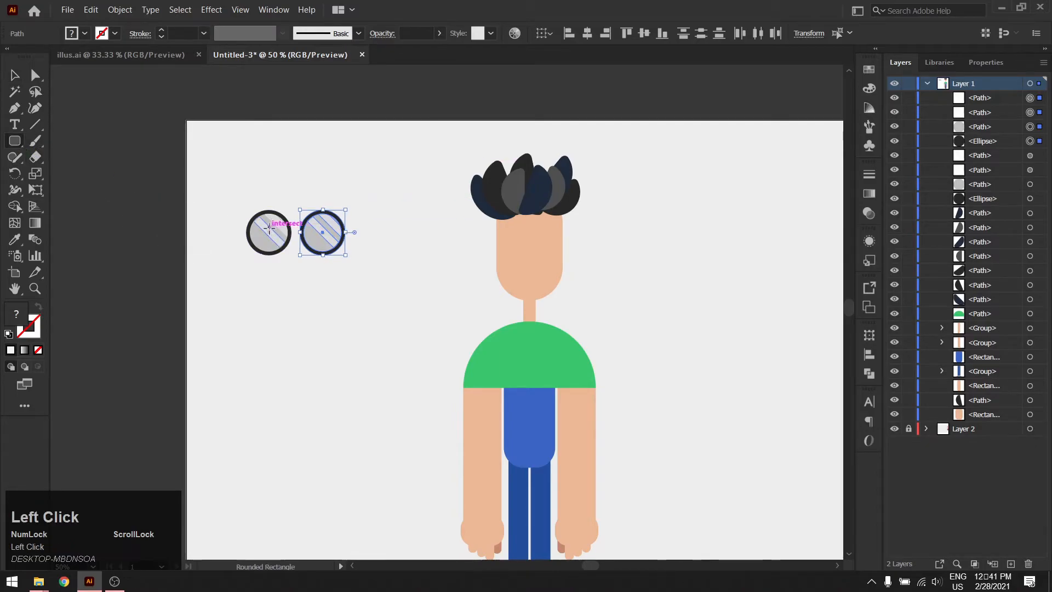
alt+scroll(291, 239, up, 3)
drag(282, 209, 313, 226)
key(v)
drag(314, 222, 316, 224)
scroll(340, 295, down, 2)
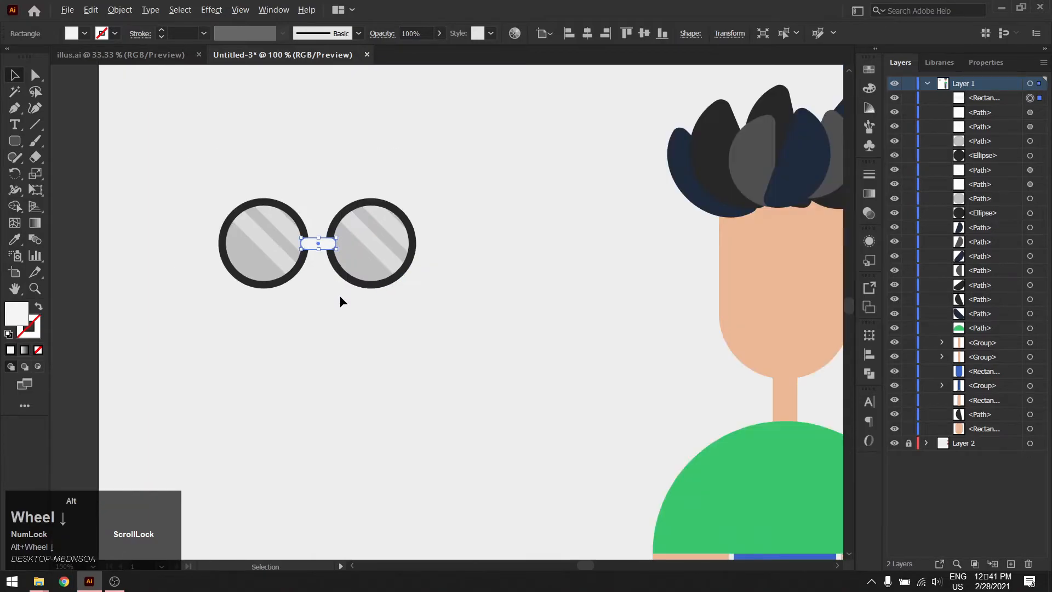
click(424, 318)
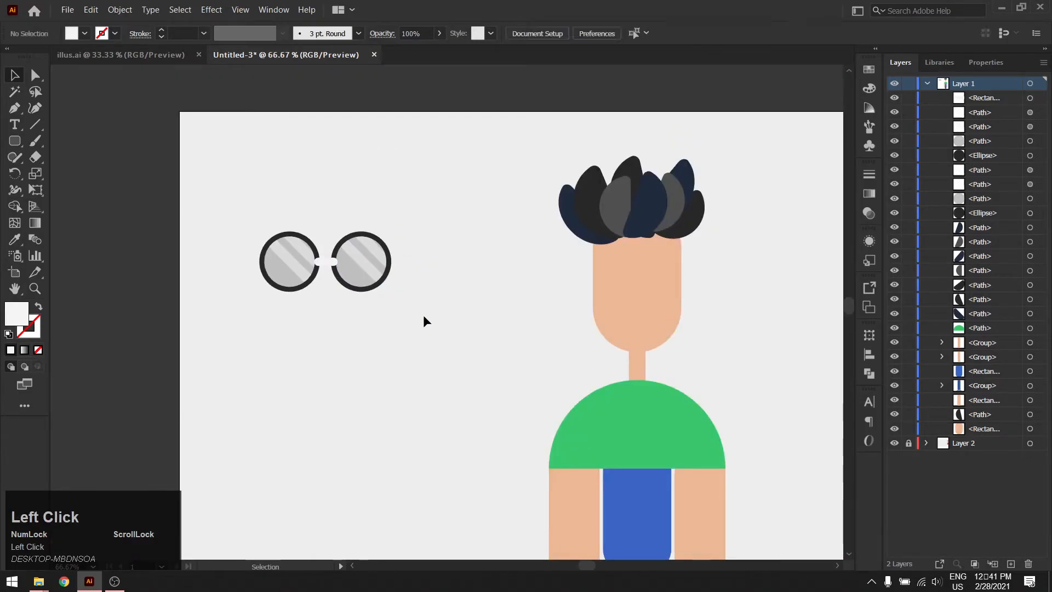
Recolor the glasses' bridge dark and match its fill to the near-black lens rim with the Eyedropper
click(326, 262)
double_click(16, 314)
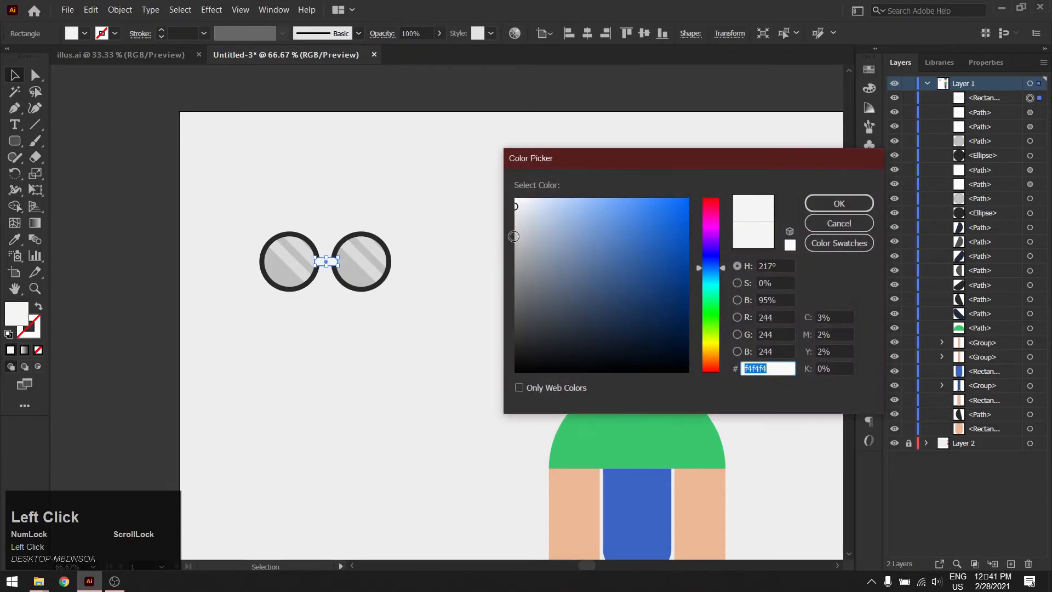
drag(513, 303, 508, 337)
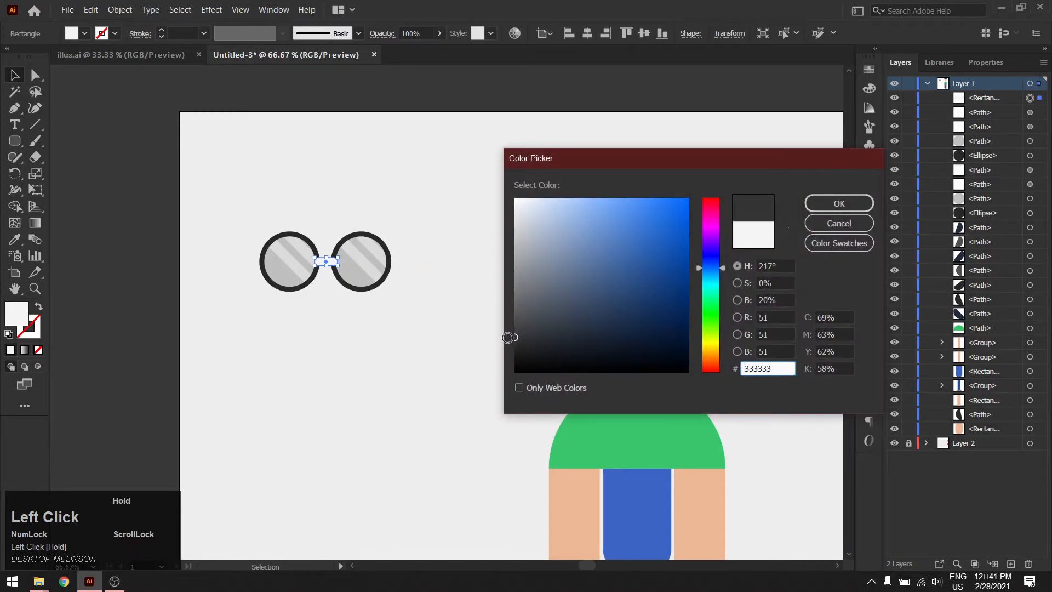
click(821, 207)
alt+scroll(384, 244, up, 3)
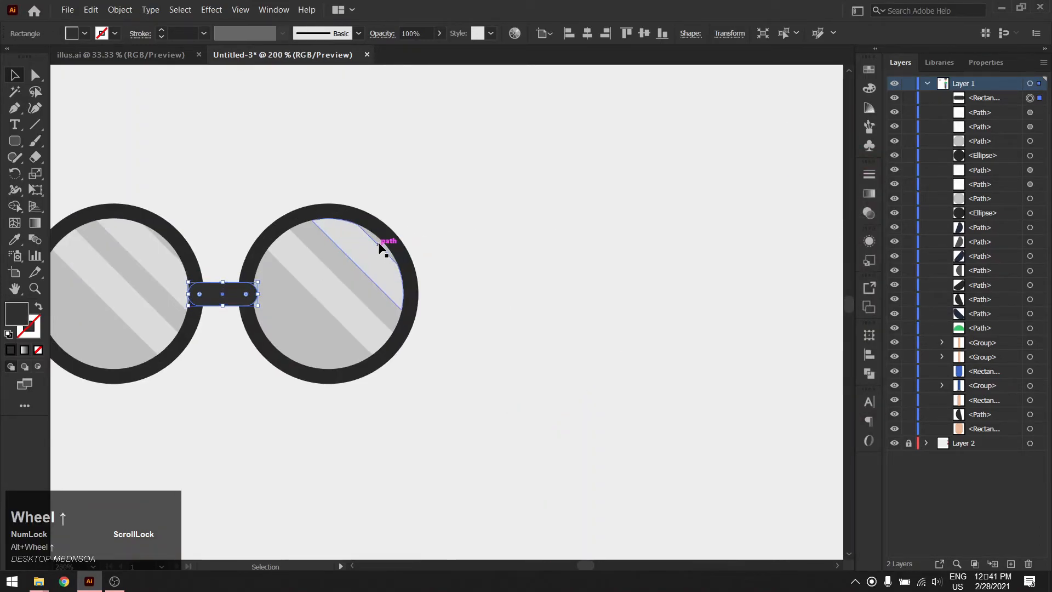
click(400, 229)
key(v)
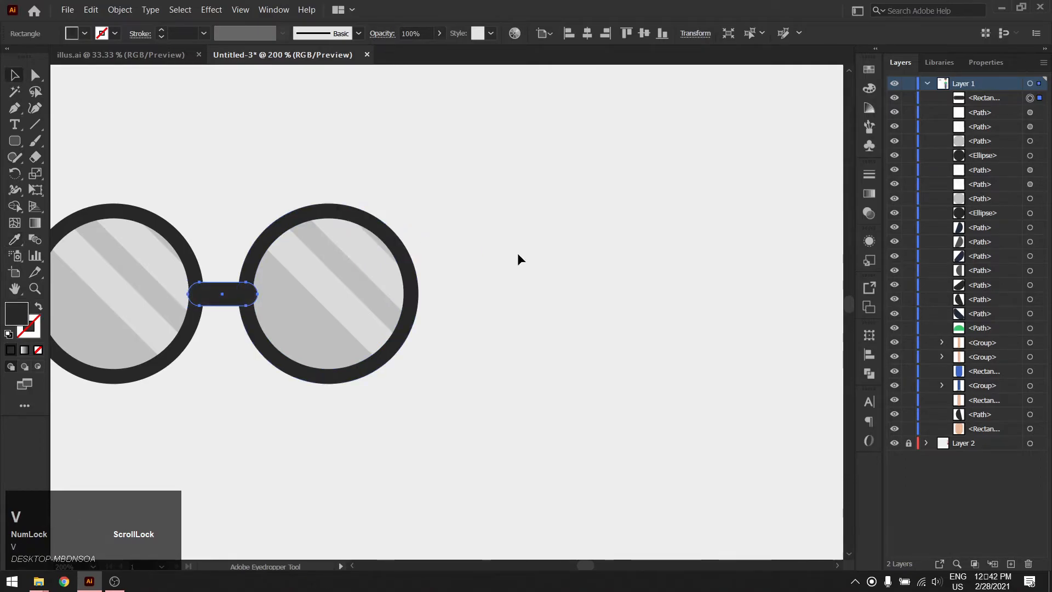
Move the complete glasses onto the character's face, below the hair
scroll(510, 268, down, 4)
drag(496, 313, 354, 243)
drag(454, 283, 686, 293)
drag(768, 277, 641, 304)
scroll(601, 315, up, 2)
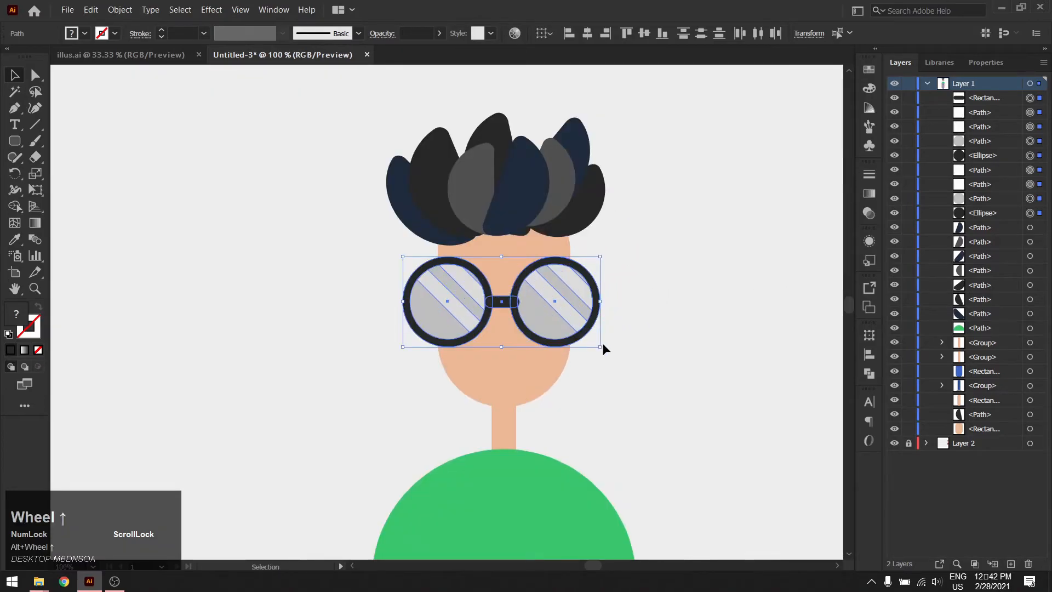
drag(602, 347, 526, 299)
key(ctrl+z)
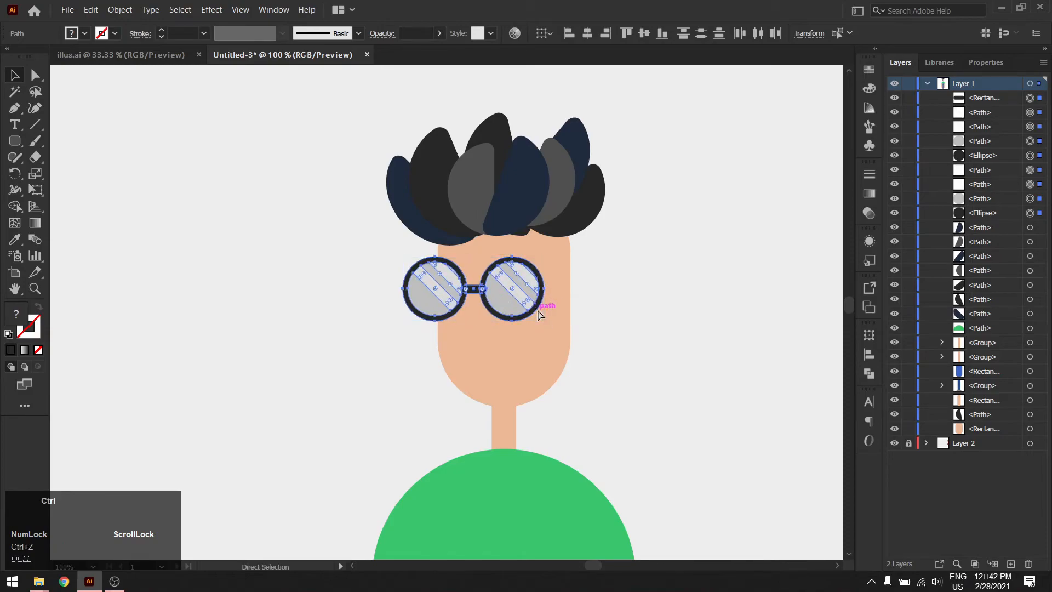
key(ctrl+z)
Scale the glasses down to the width of the face and center them on it
drag(602, 349, 574, 332)
drag(528, 306, 528, 301)
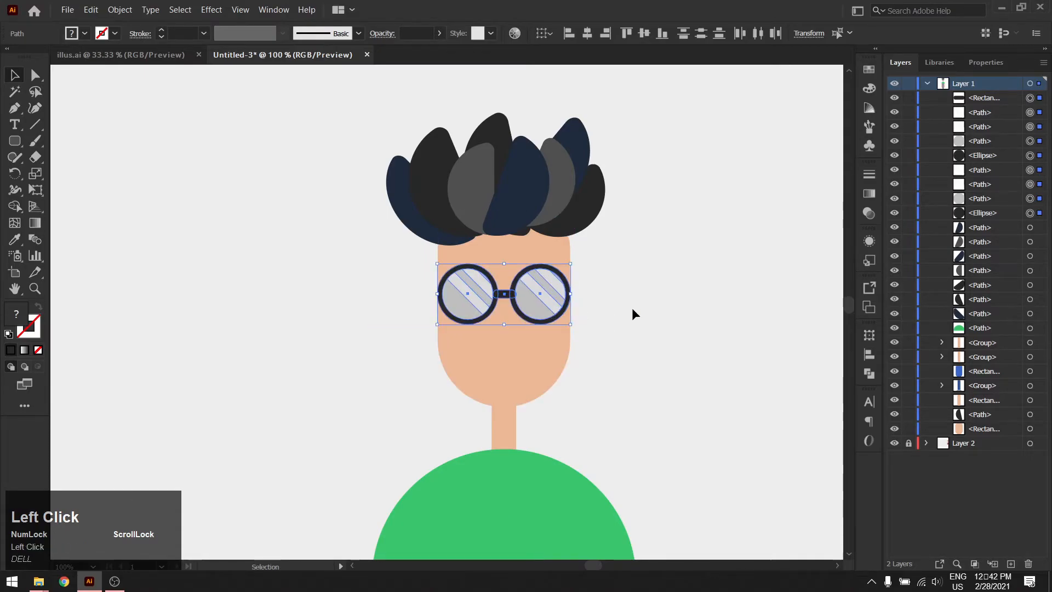
click(646, 306)
Draw a near-black horizontal rounded rectangle across the glasses, extending past both sides of the face
click(14, 142)
drag(395, 264, 532, 303)
key(v)
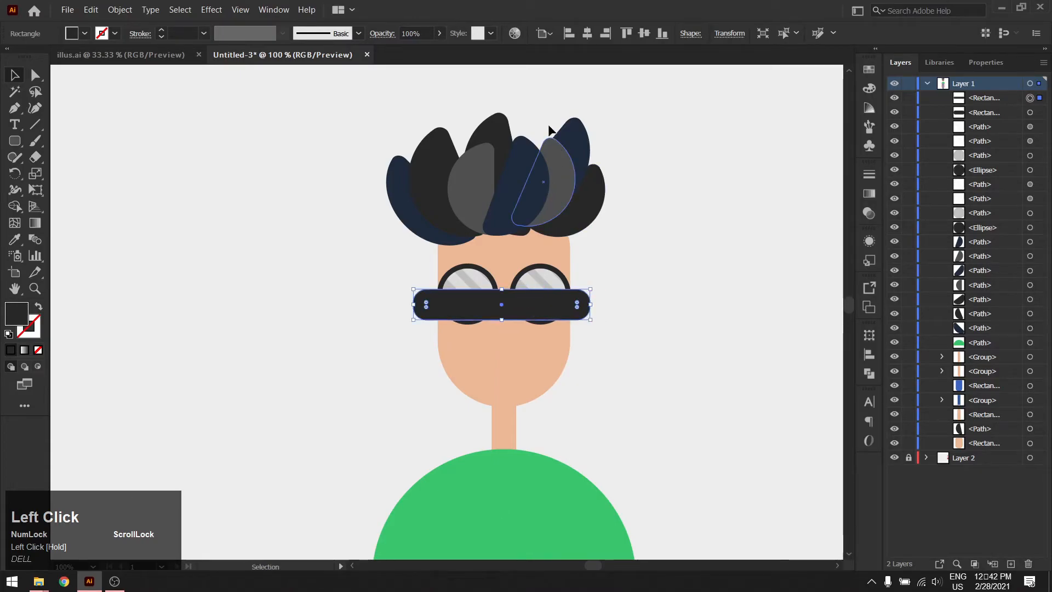
Center the near-black bar horizontally on the head, make it slightly narrower and lower it a little
click(586, 33)
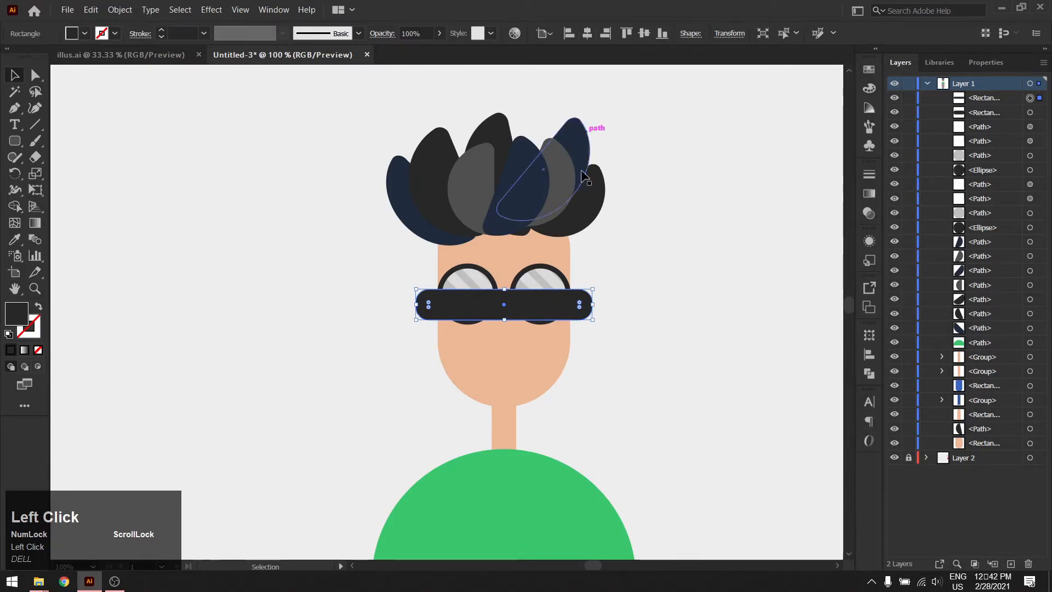
click(640, 260)
drag(542, 304, 517, 354)
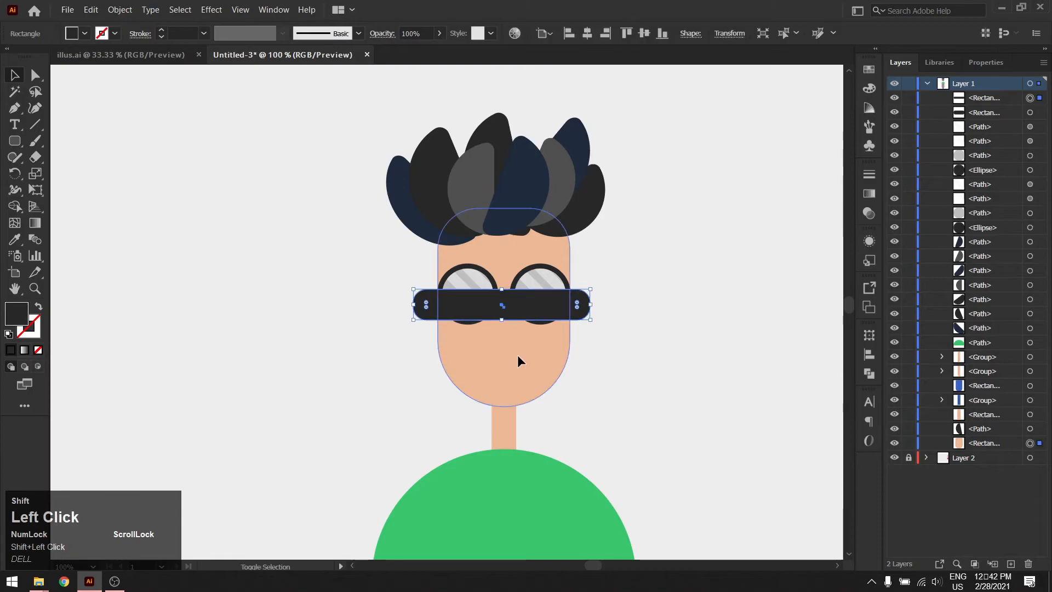
shift+click(517, 354)
click(588, 35)
click(623, 274)
click(585, 310)
drag(592, 306, 608, 350)
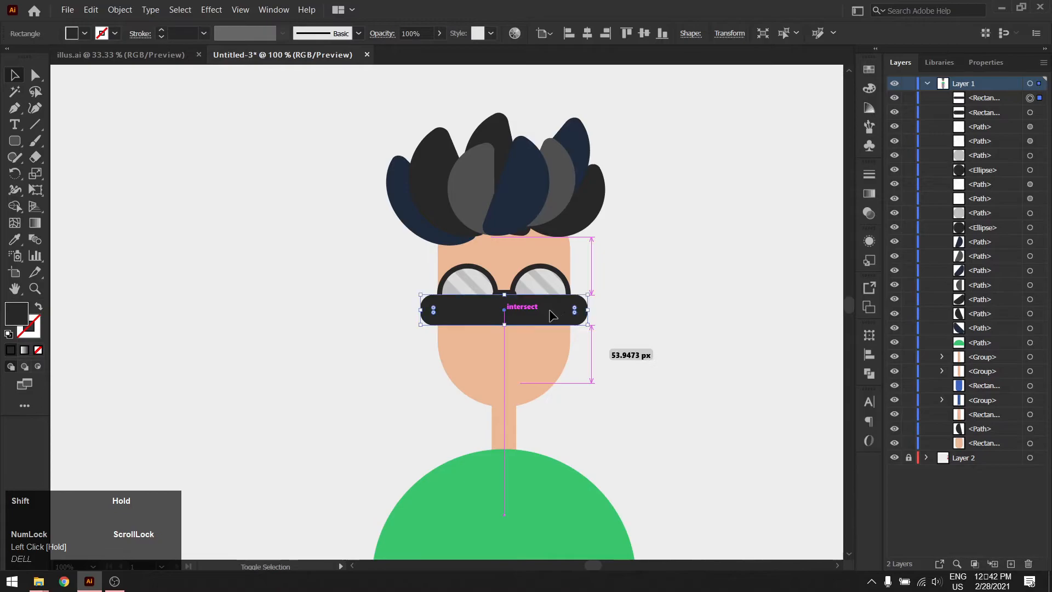
Fill the bar across the face with the brownish darker skin tone sampled from the color swatches
scroll(627, 324, down, 3)
key(space)
drag(660, 293, 505, 231)
key(i)
click(777, 202)
Send the brownish bar backward behind the head so only its rounded ends stick out as ears
key(c)
scroll(395, 256, up, 2)
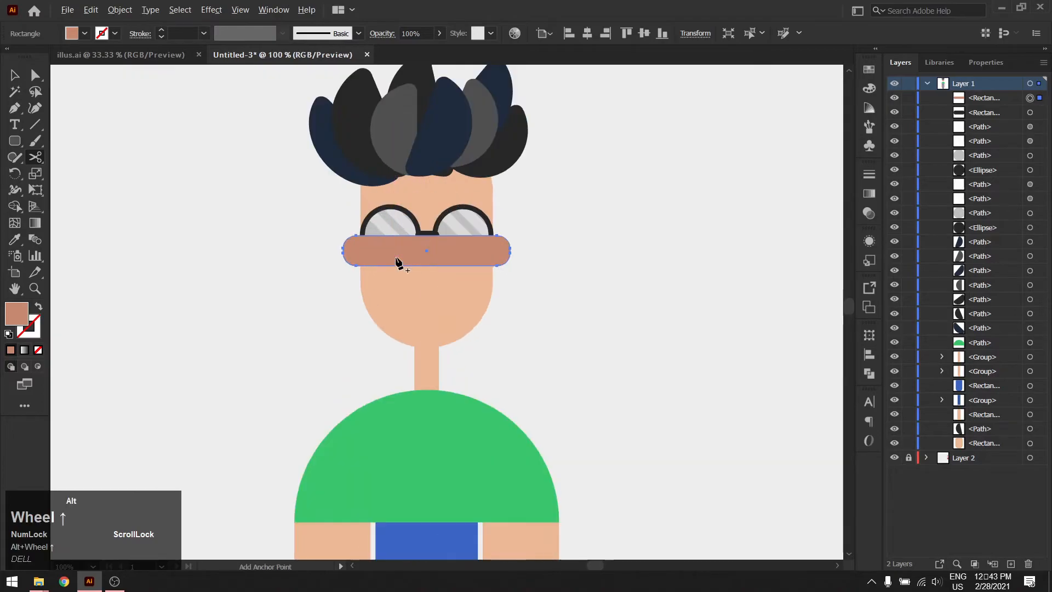
key(ctrl+bracketright)
key(ctrl+bracketleft)
key(ctrl+bracketleft)
key(ctrl+bracketleft)
key(ctrl+bracketleft)
key(ctrl+bracketleft)
key(ctrl+bracketleft)
key(ctrl+bracketleft)
key(ctrl+bracketleft)
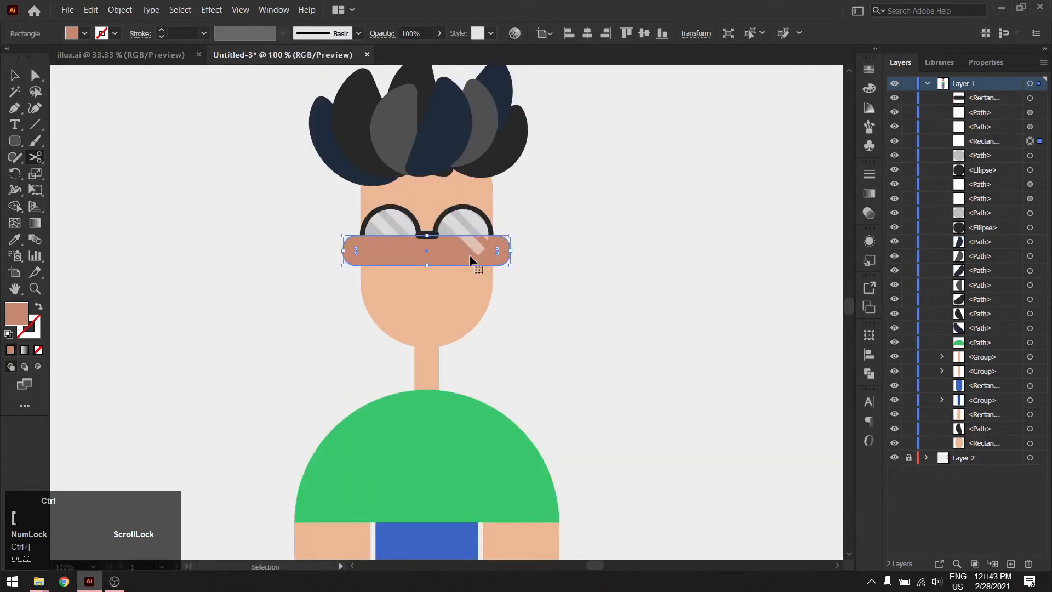
key(ctrl+bracketleft)
key(ctrl+bracketleft)
key(ctrl+bracketleft)
key(ctrl+bracketleft)
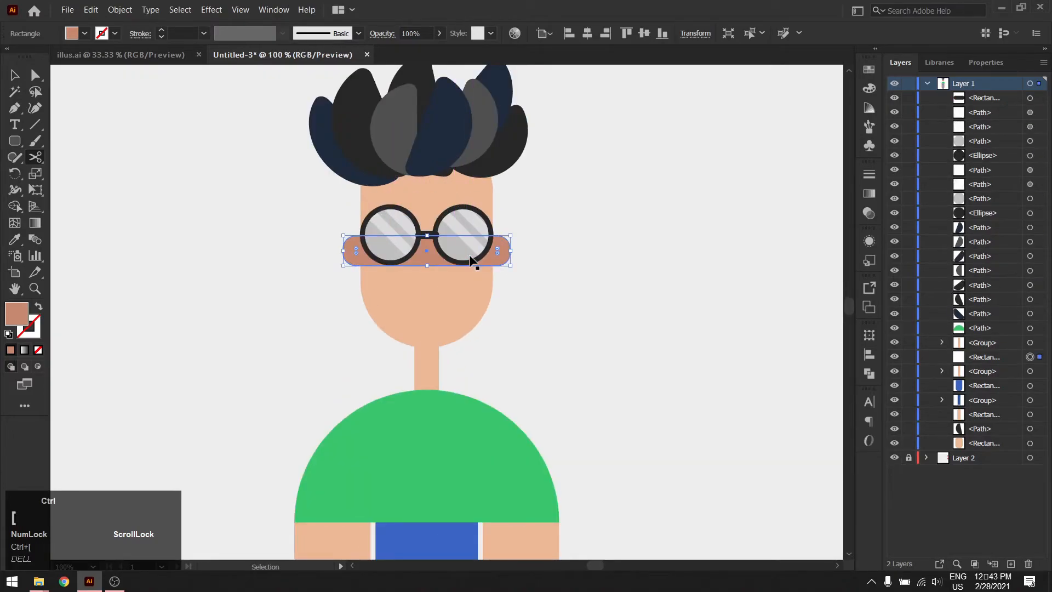
key(ctrl+bracketleft)
key(ctrl+bracketleft)
key(ctrl+bracketleft)
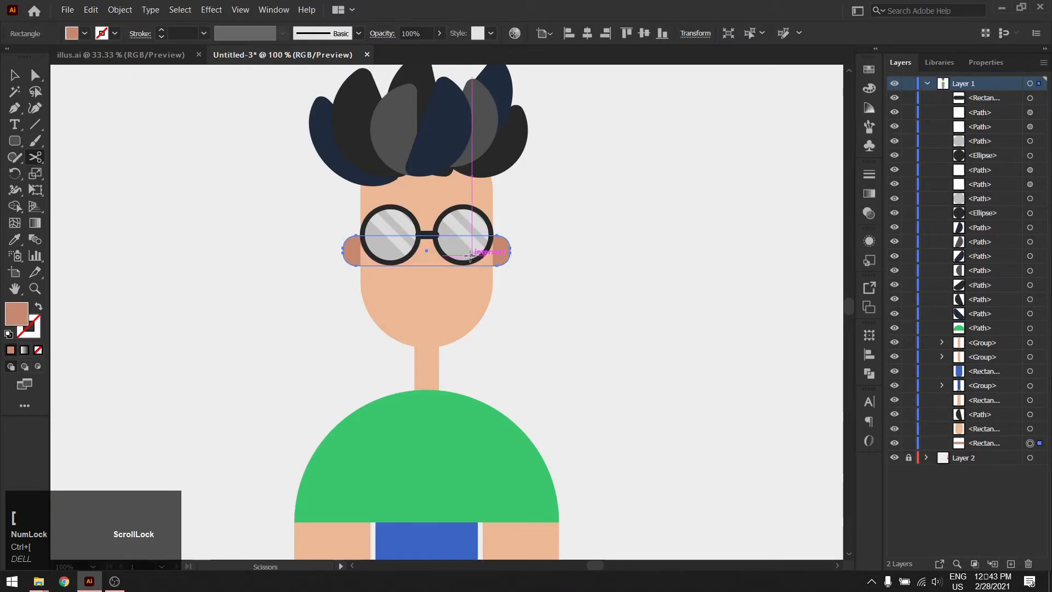
key(v)
click(610, 267)
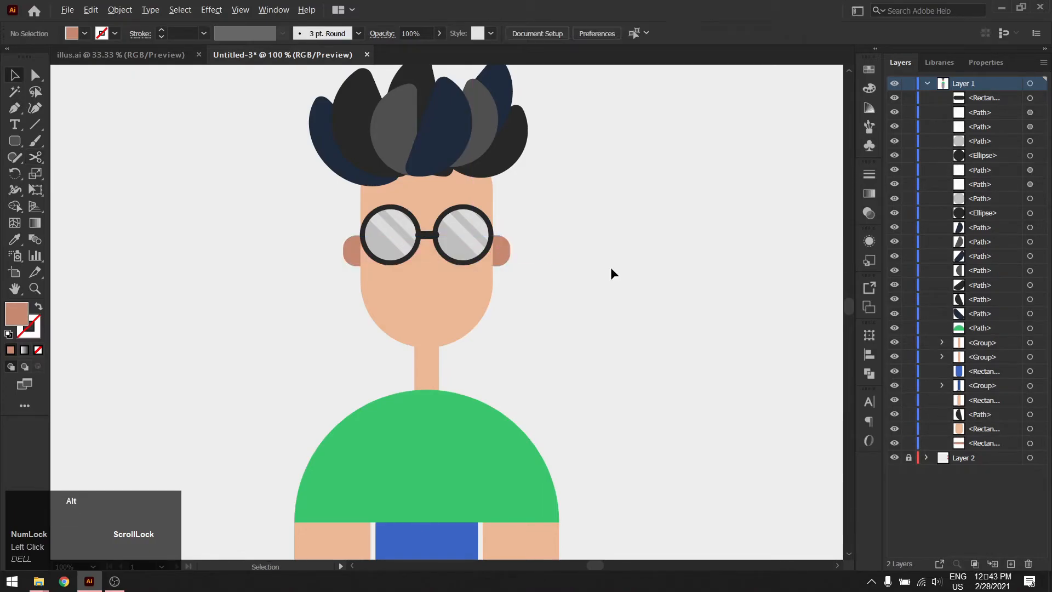
scroll(610, 267, down, 3)
click(612, 268)
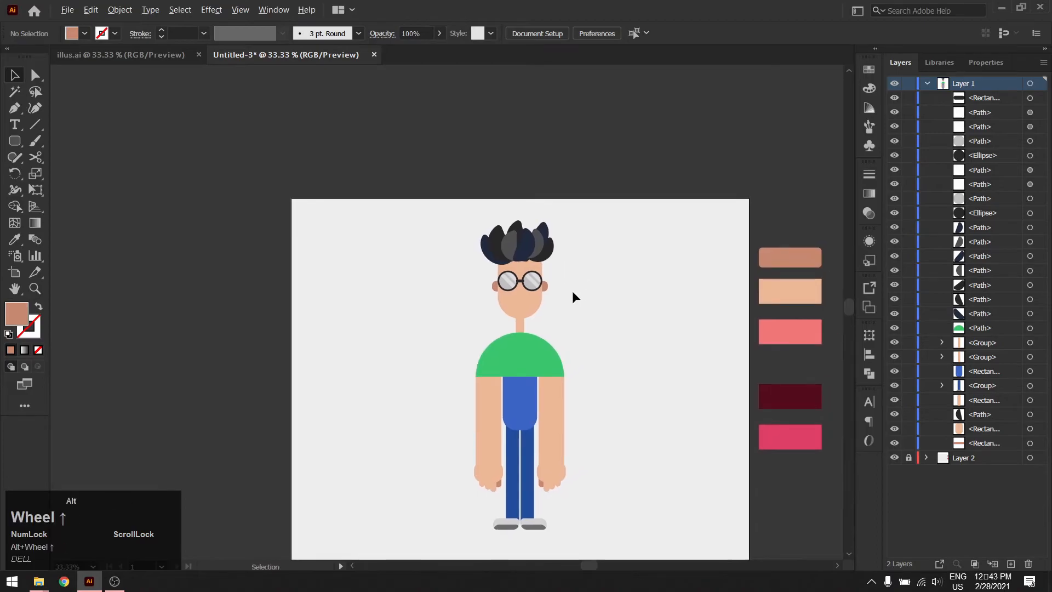
Duplicate a navy hair lock onto the lower face and orient it flat side up as a mouth
scroll(572, 293, up, 2)
drag(480, 208, 533, 343)
key(v)
drag(491, 313, 487, 314)
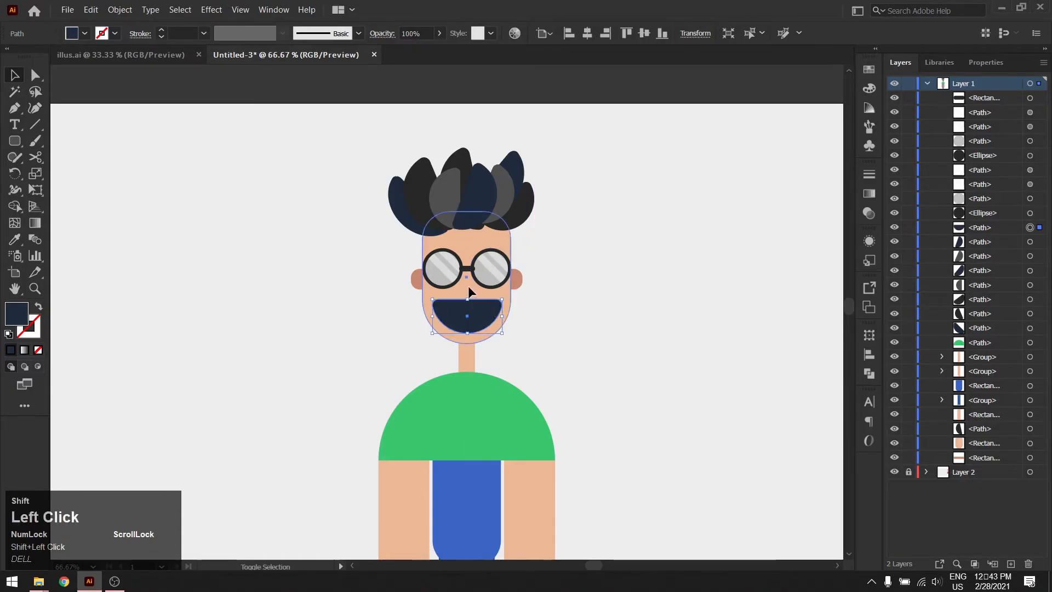
Center the navy mouth shape horizontally on the head and scale it down
shift+click(510, 259)
click(466, 280)
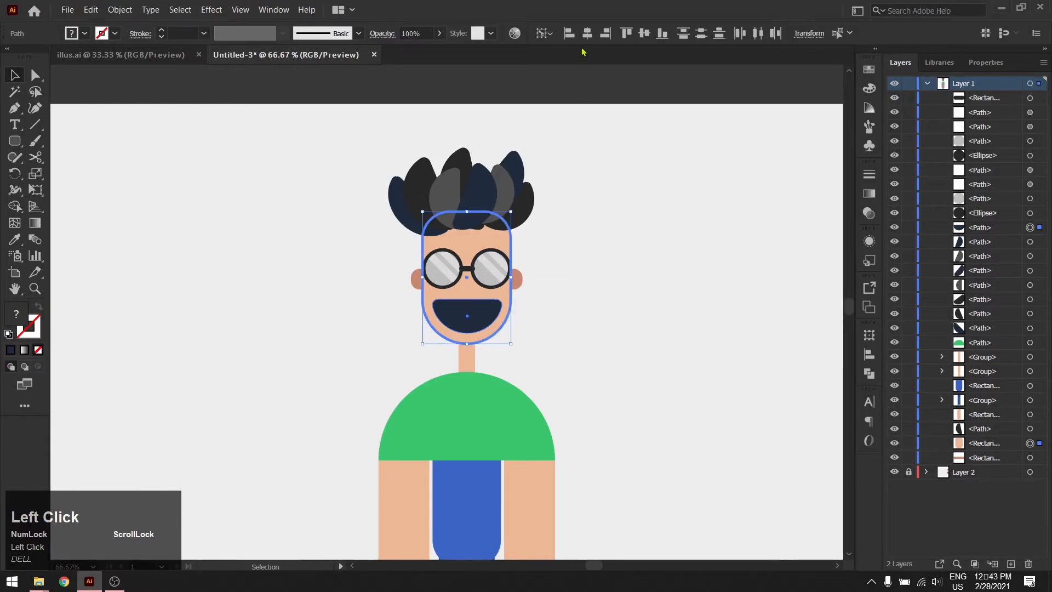
click(496, 306)
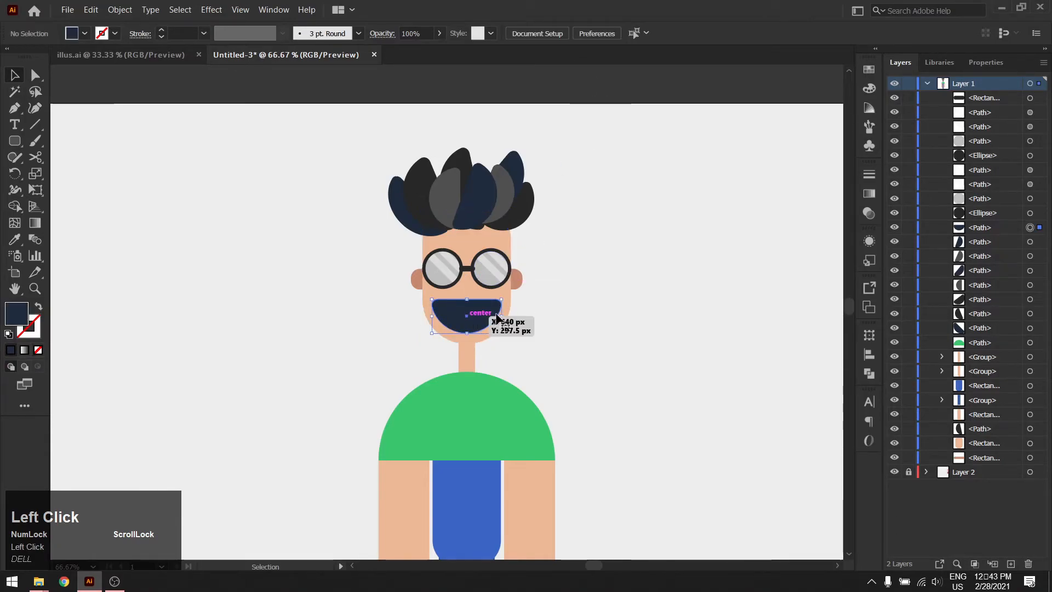
drag(503, 334, 499, 328)
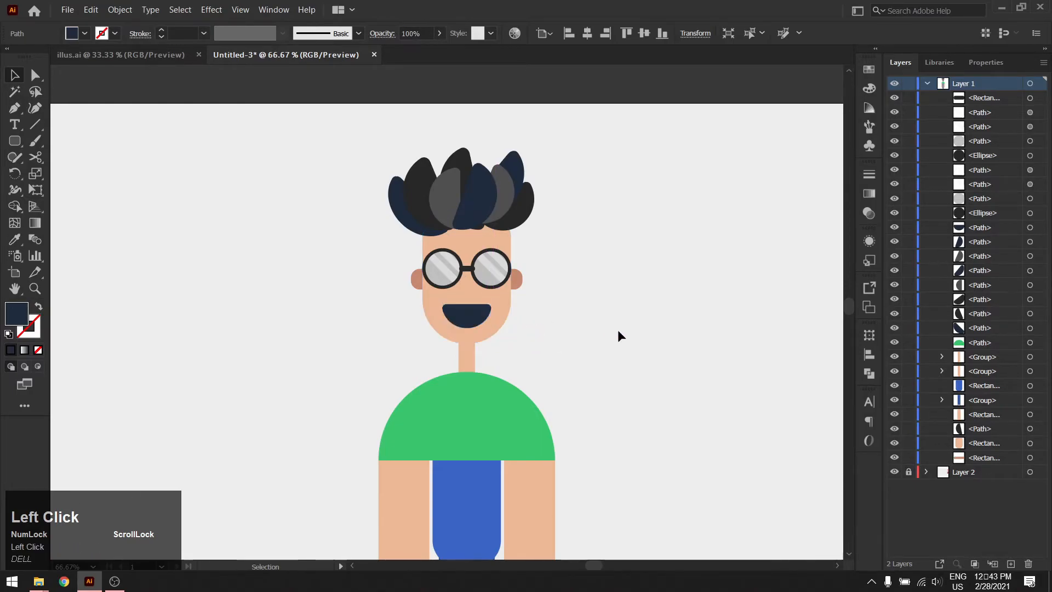
Fill the mouth with the dark maroon sampled from the color swatches
scroll(630, 324, right, 1)
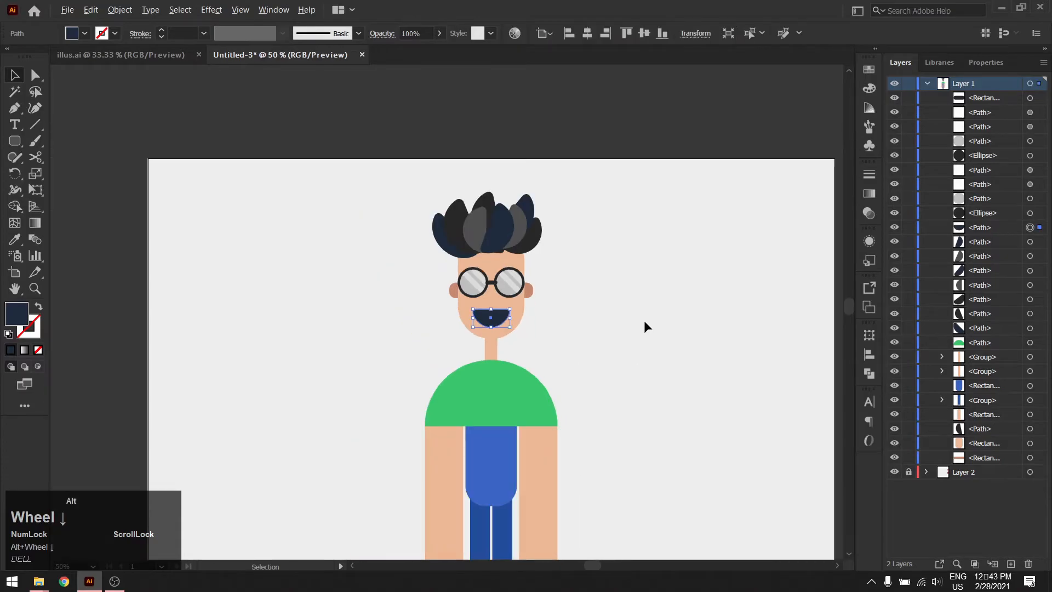
scroll(643, 321, down, 2)
key(i)
click(716, 371)
key(v)
click(550, 263)
scroll(452, 278, up, 3)
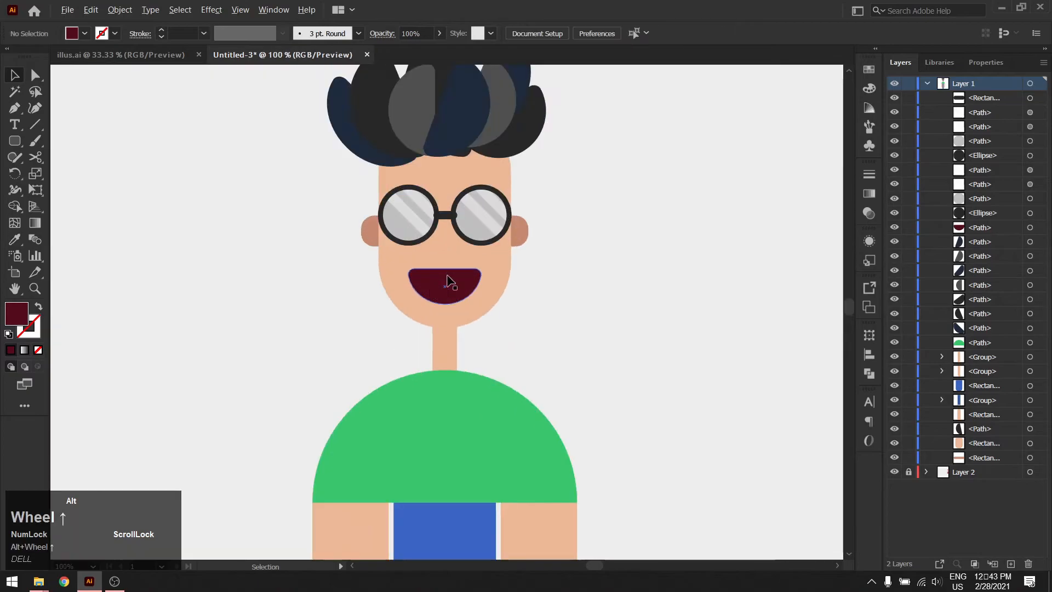
click(613, 280)
scroll(458, 290, up, 2)
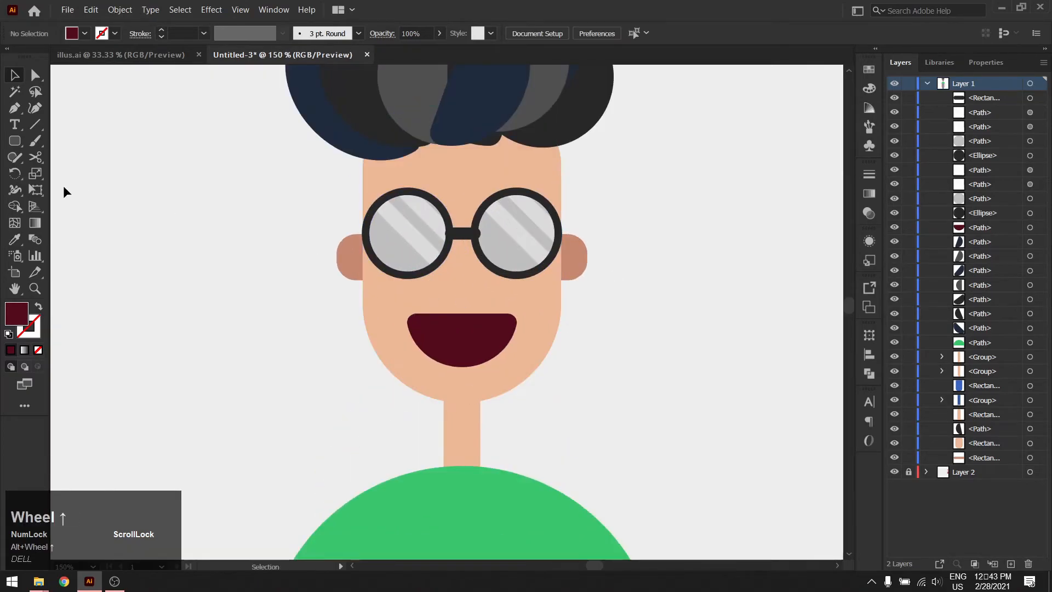
Draw a tongue ellipse overlapping the mouth's lower right edge and fill it with the crimson-pink swatch color
drag(16, 142, 66, 169)
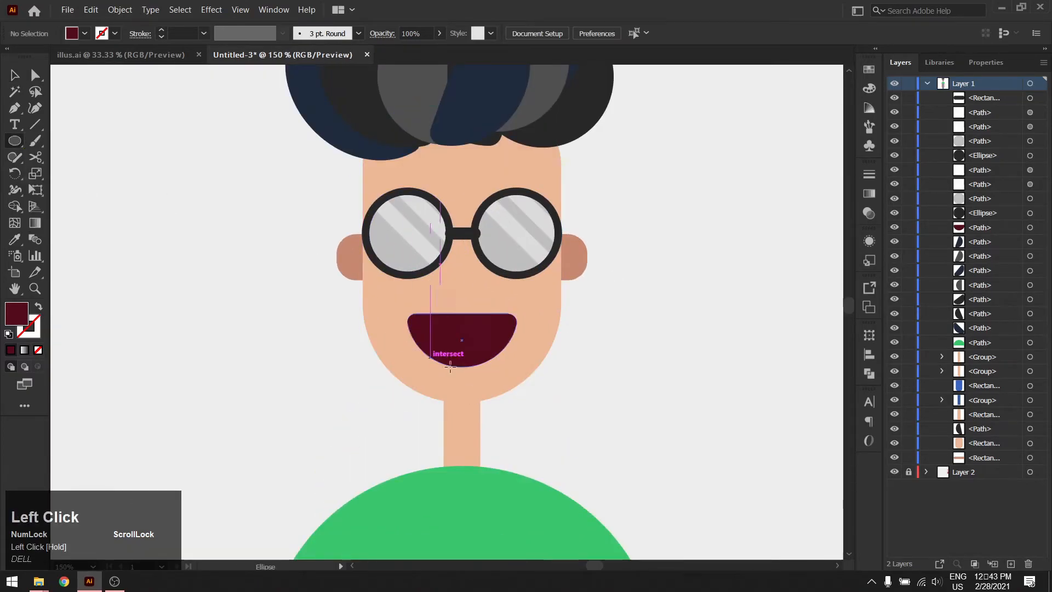
drag(470, 336, 536, 361)
key(v)
alt+scroll(621, 404, down, 2)
drag(725, 378, 418, 254)
key(i)
click(828, 525)
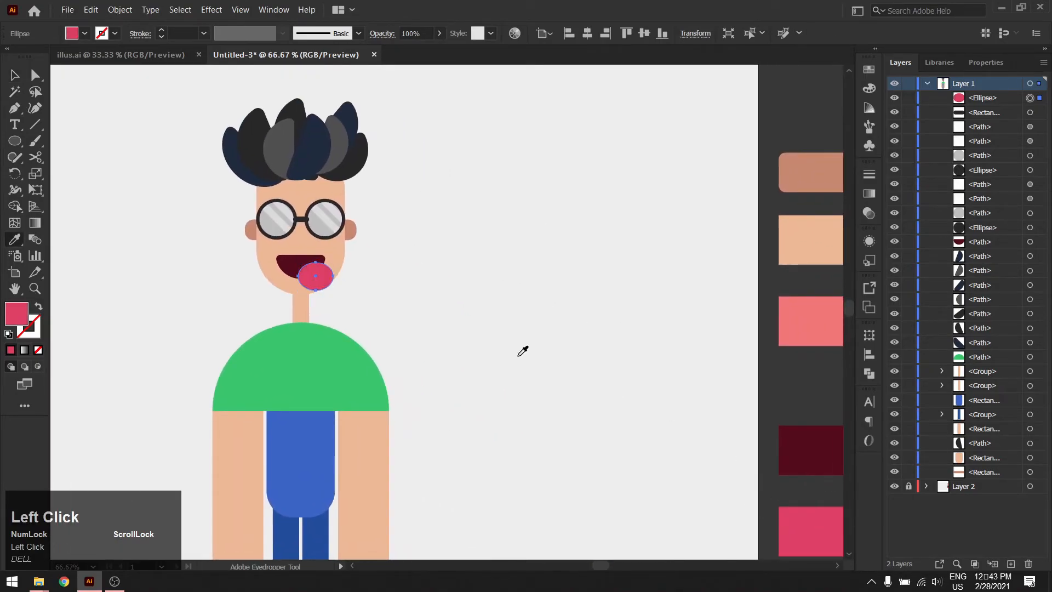
Trim away the part of the tongue ellipse outside the mouth with the Shape Builder tool
alt+scroll(238, 244, up, 2)
key(v)
click(360, 278)
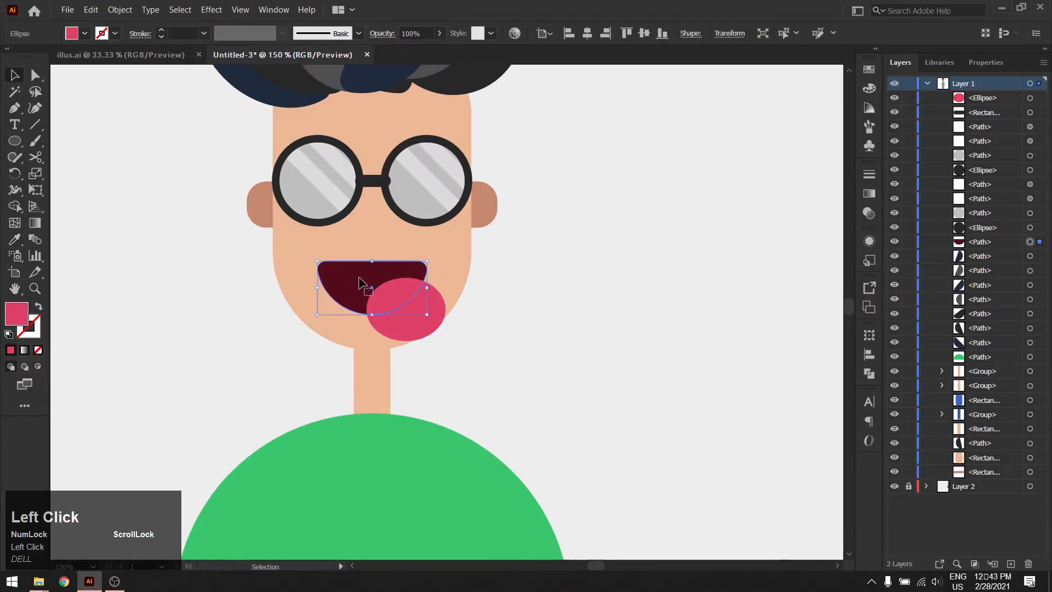
shift+click(418, 335)
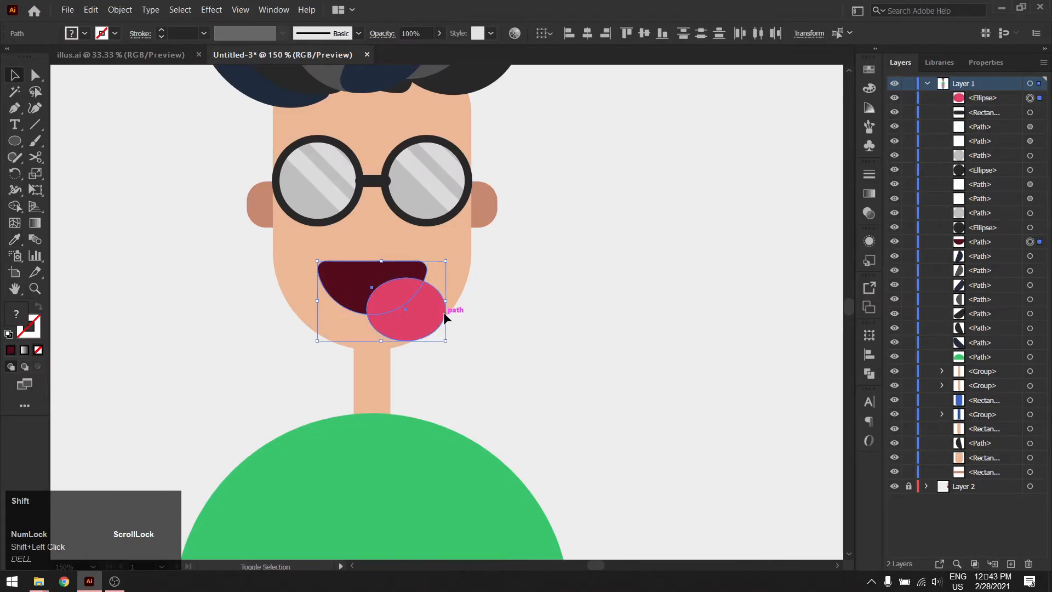
key(shift+m)
alt+click(438, 314)
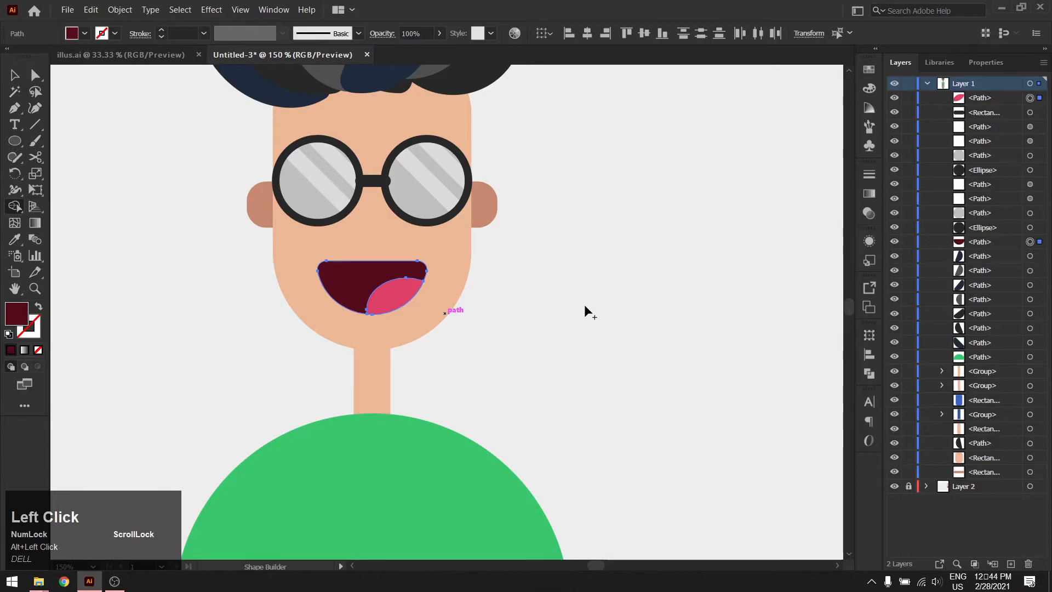
key(v)
click(618, 304)
scroll(614, 307, down, 4)
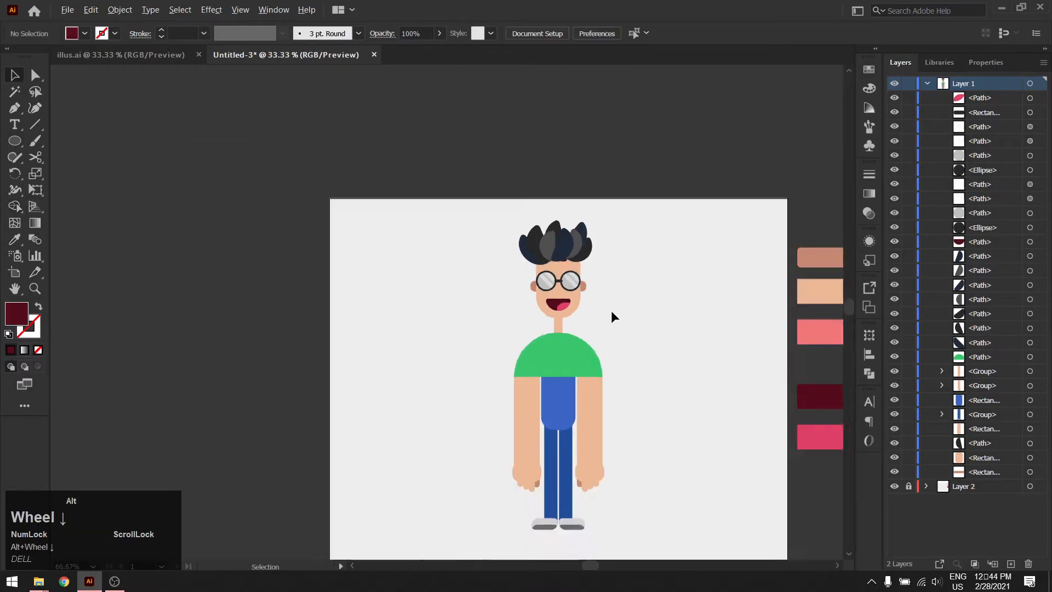
scroll(613, 316, down, 1)
drag(613, 317, 607, 293)
scroll(571, 298, up, 3)
scroll(543, 280, up, 2)
scroll(547, 281, down, 4)
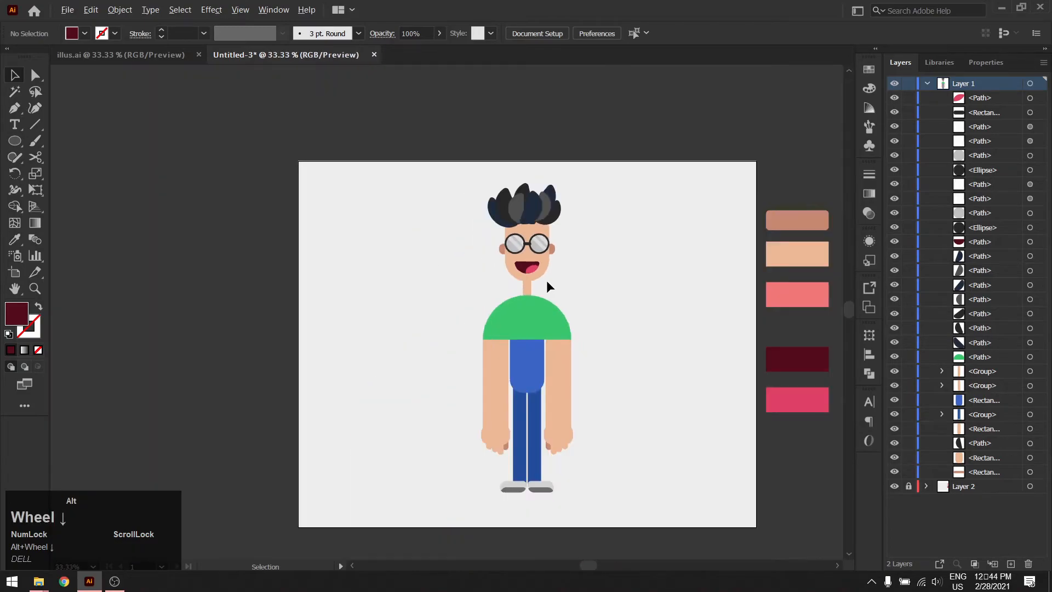
drag(547, 281, 525, 263)
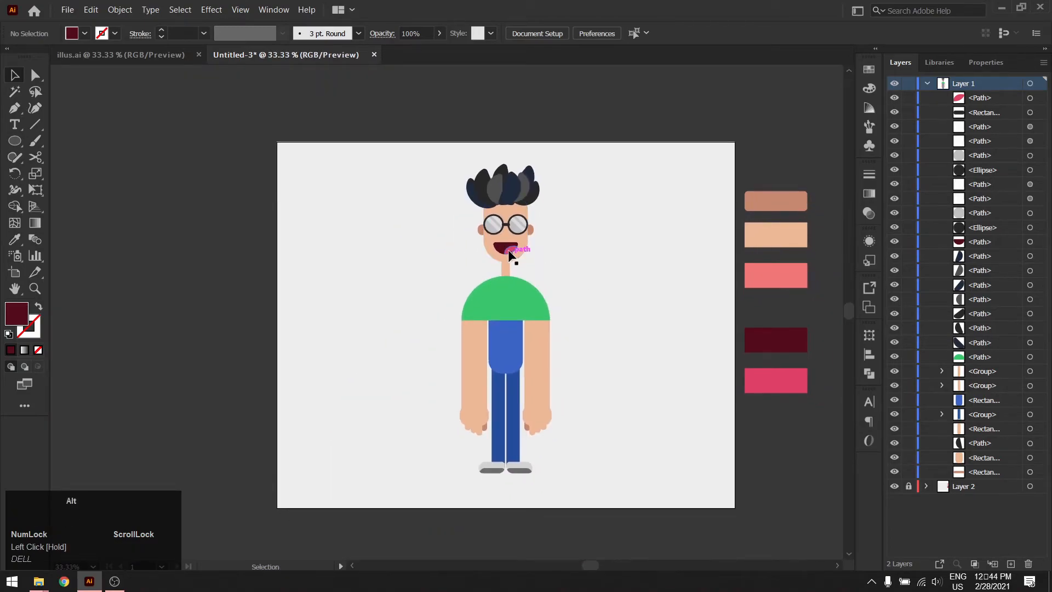
Duplicate the neck rectangle and move the copy straight up so it overlaps the mouth and chin
scroll(510, 254, up, 3)
click(505, 304)
drag(552, 295, 542, 350)
scroll(509, 355, up, 1)
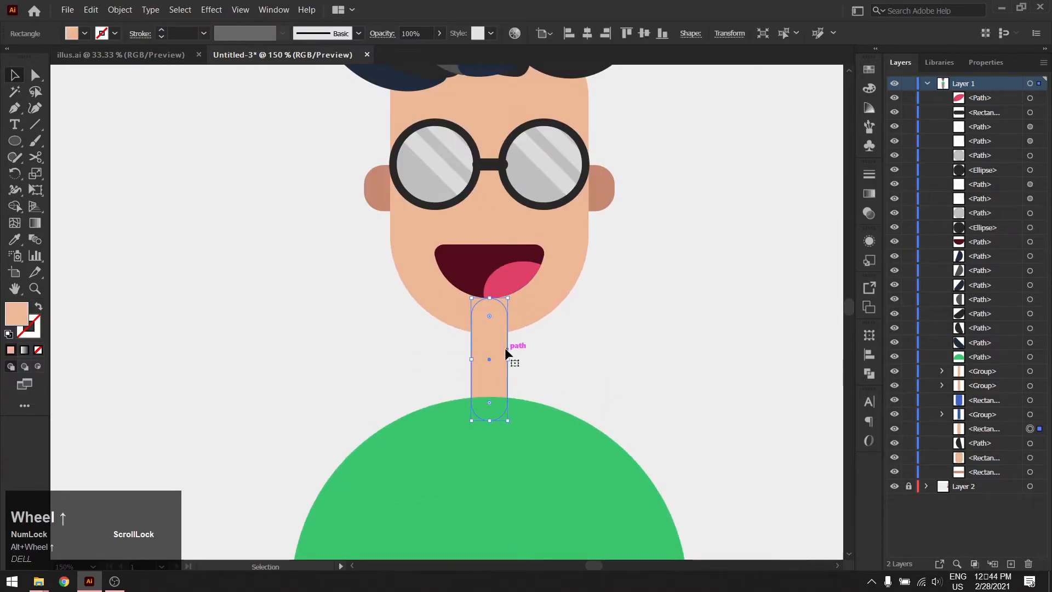
drag(500, 352, 501, 314)
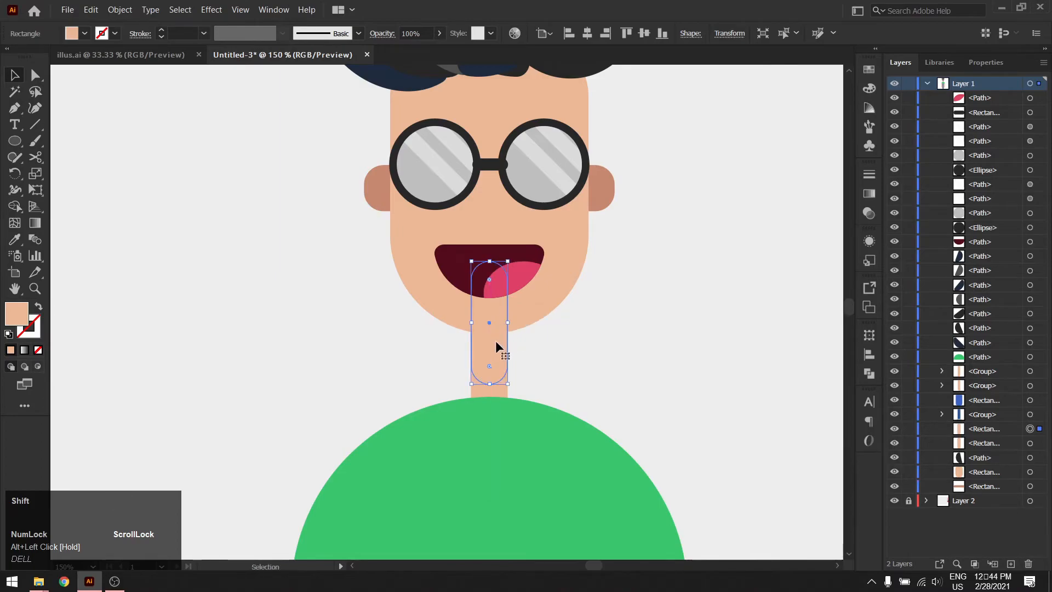
drag(500, 349, 498, 324)
Fill the neck copy with the brownish darker skin tone sampled from the color swatches
scroll(580, 357, down, 2)
key(space)
drag(659, 326, 428, 354)
key(i)
click(357, 305)
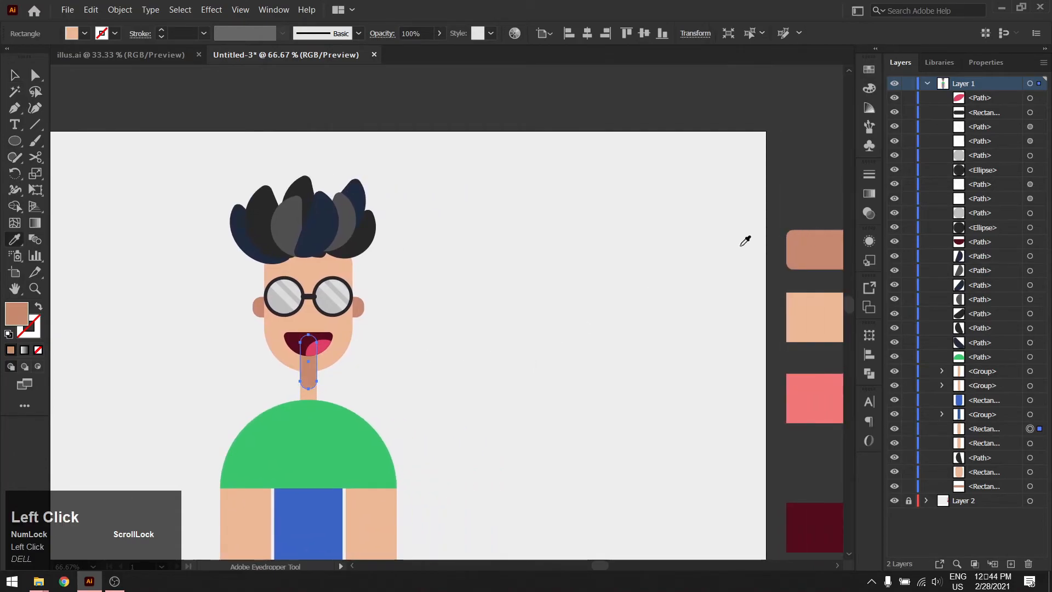
key(v)
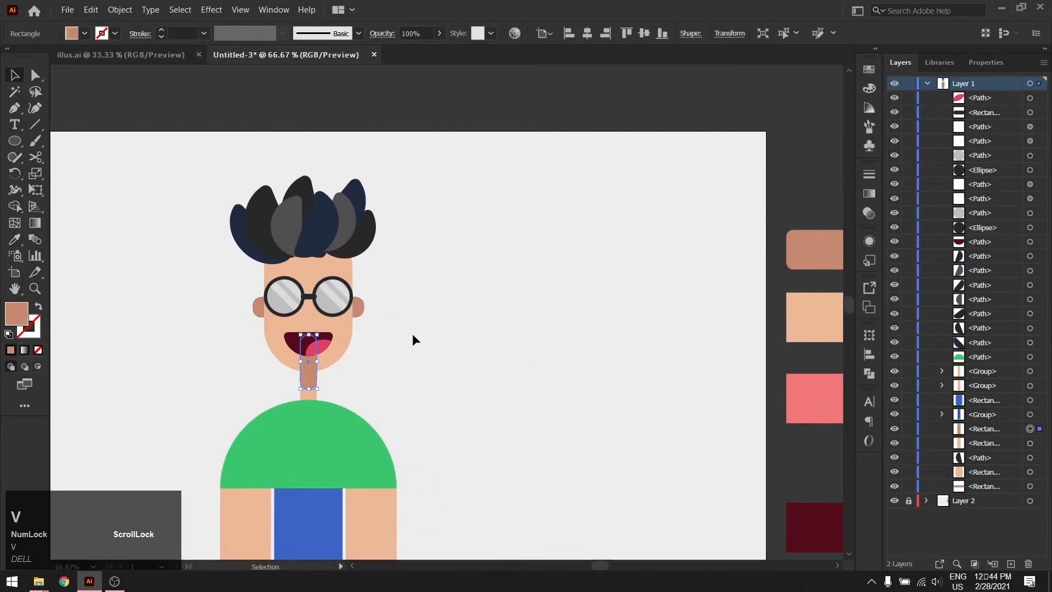
Send the brownish neck shadow backward until it lies behind the head
scroll(533, 336, up, 2)
scroll(467, 364, up, 1)
key(space)
drag(504, 370, 517, 336)
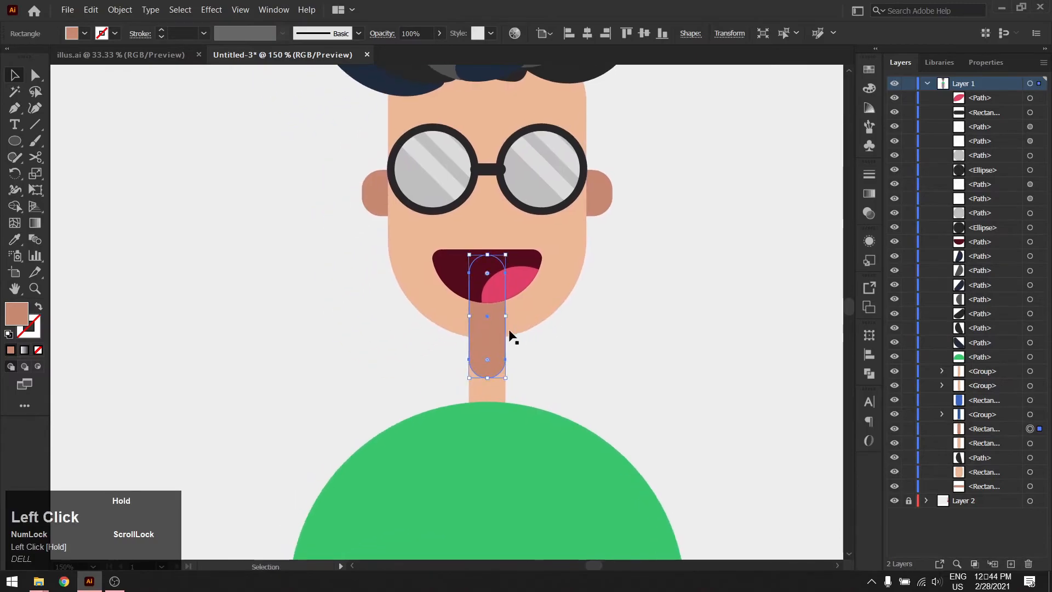
key(ctrl+bracketright)
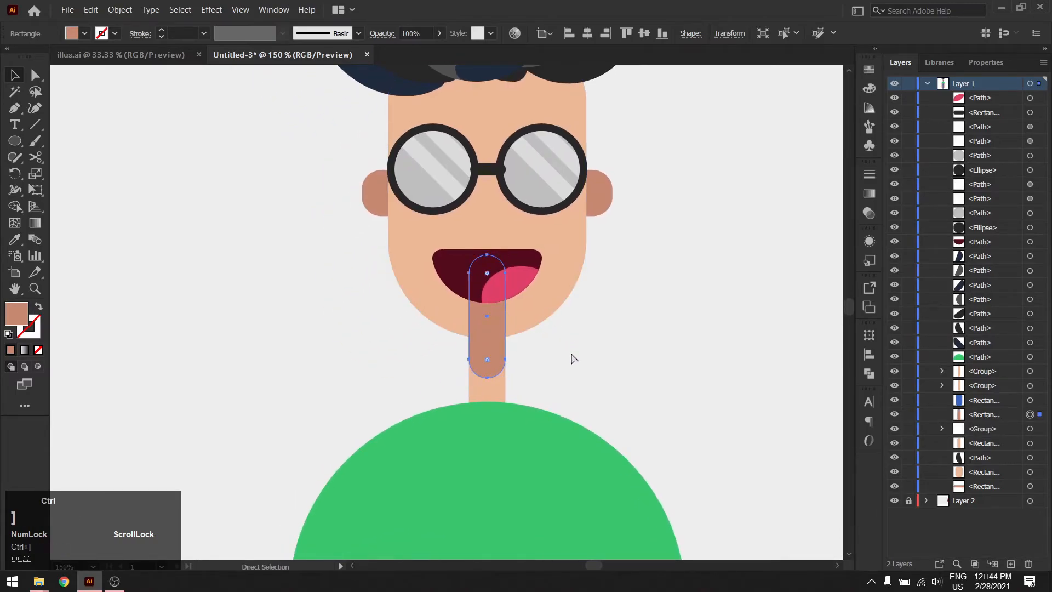
key(ctrl+bracketleft)
key(ctrl+bracketleft)
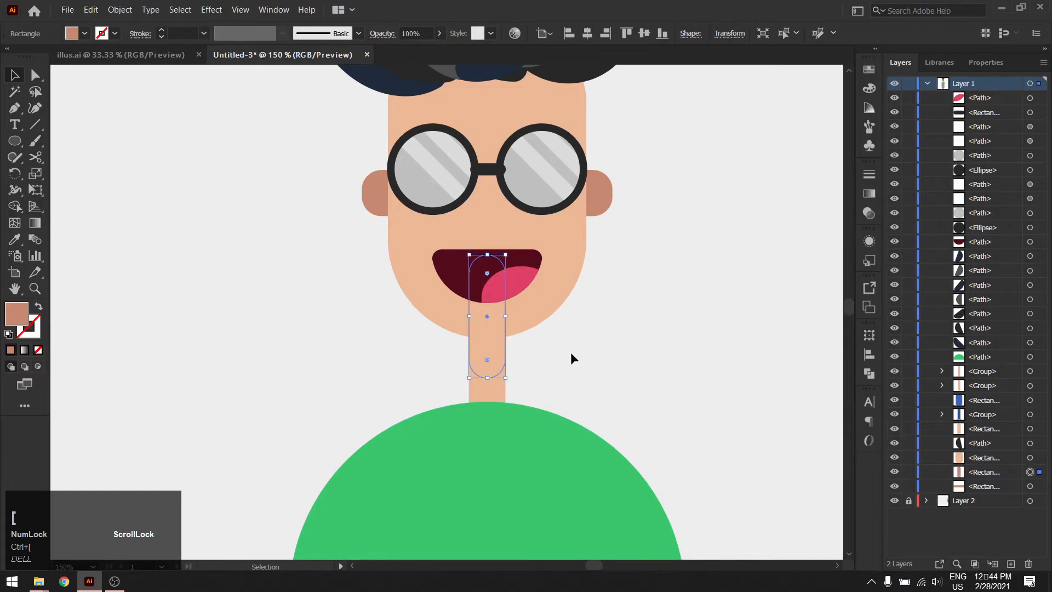
Send the original neck backward behind the brownish shadow so the shadow shows under the chin
click(474, 379)
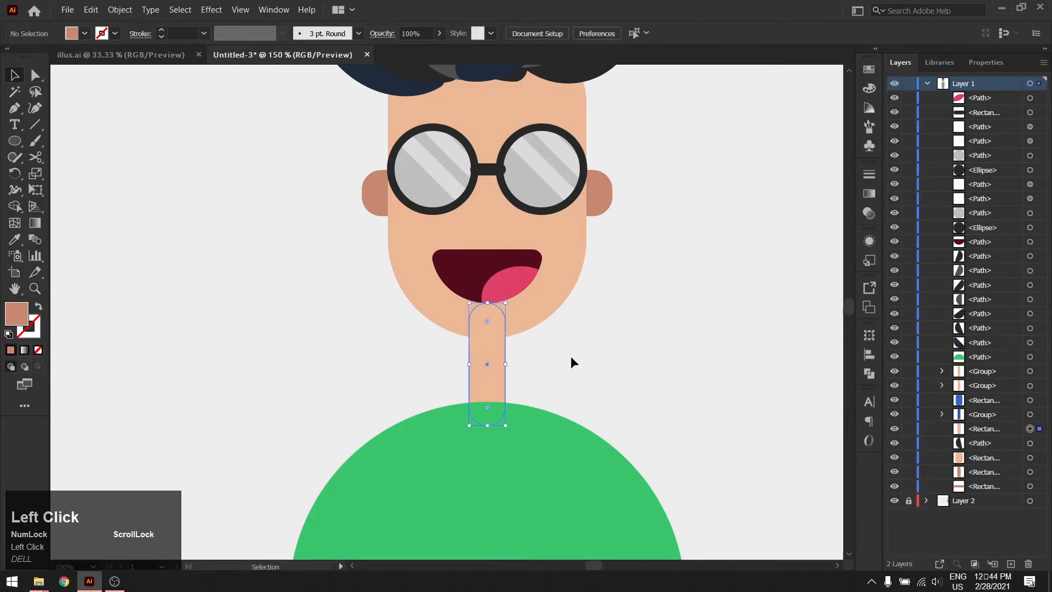
key(ctrl+bracketleft)
key(ctrl+bracketleft)
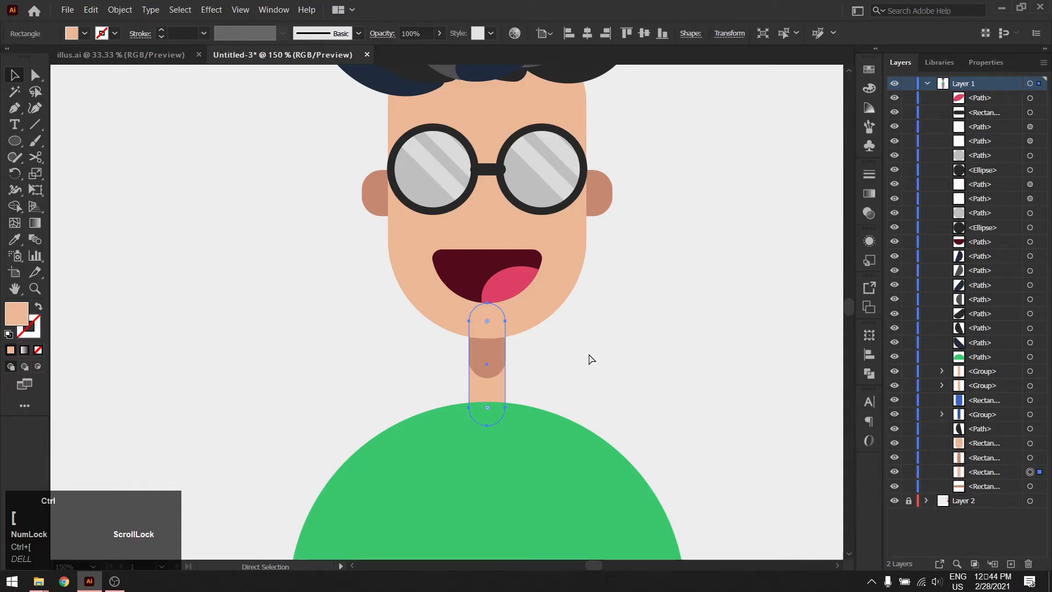
click(591, 357)
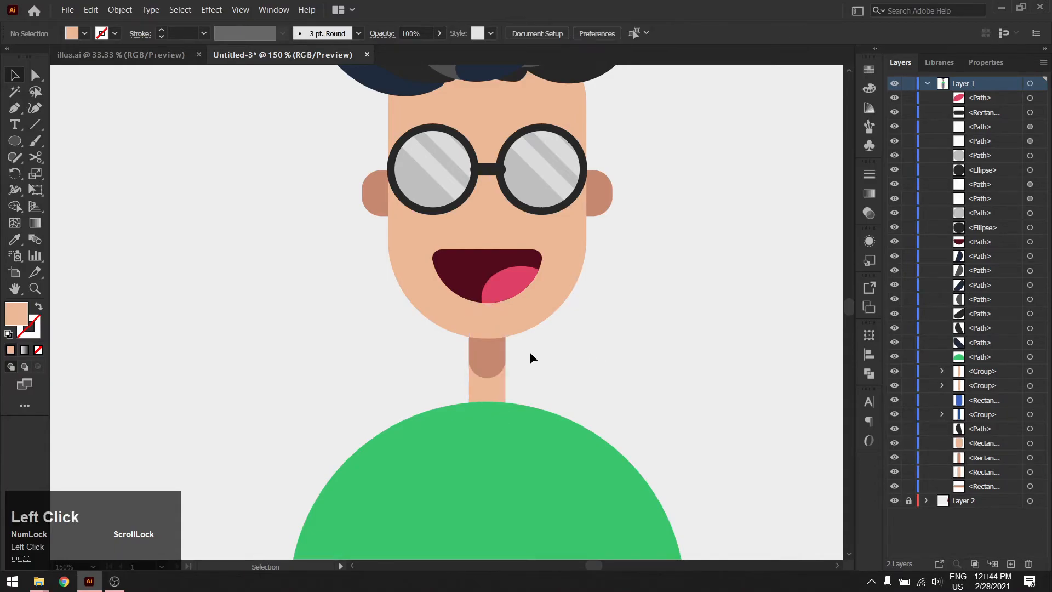
Remove the upper part of the shadow that extends beyond the neck with the Shape Builder tool
click(498, 354)
shift+click(495, 387)
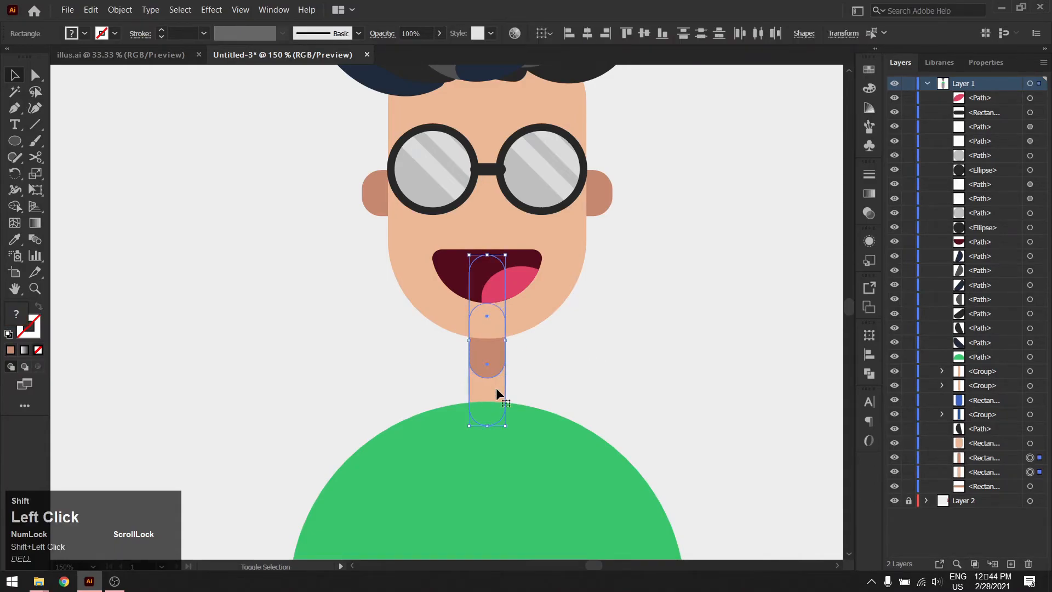
key(shift+m)
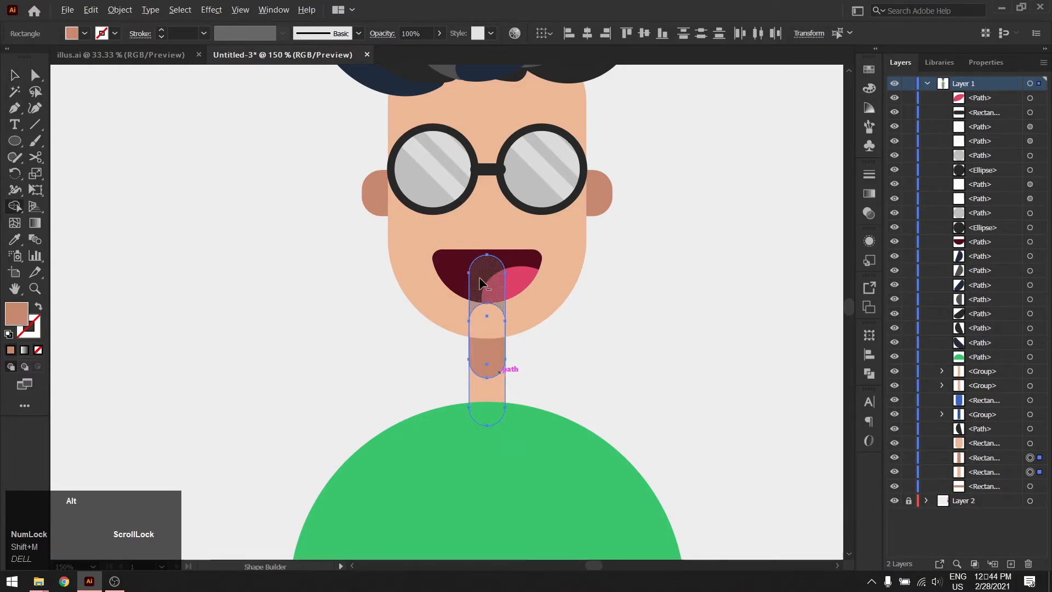
click(480, 282)
key(v)
click(730, 357)
alt+scroll(731, 356, down, 3)
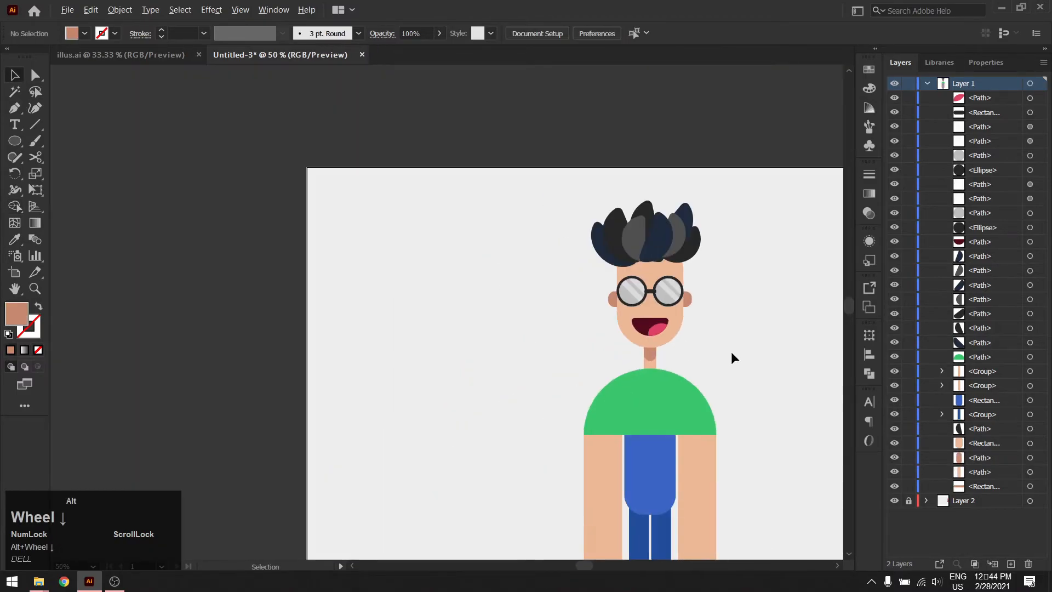
Duplicate the green shirt shape and place the copy slightly lower, aligned vertically with the original
drag(730, 358, 646, 329)
alt+scroll(639, 351, up, 1)
click(596, 399)
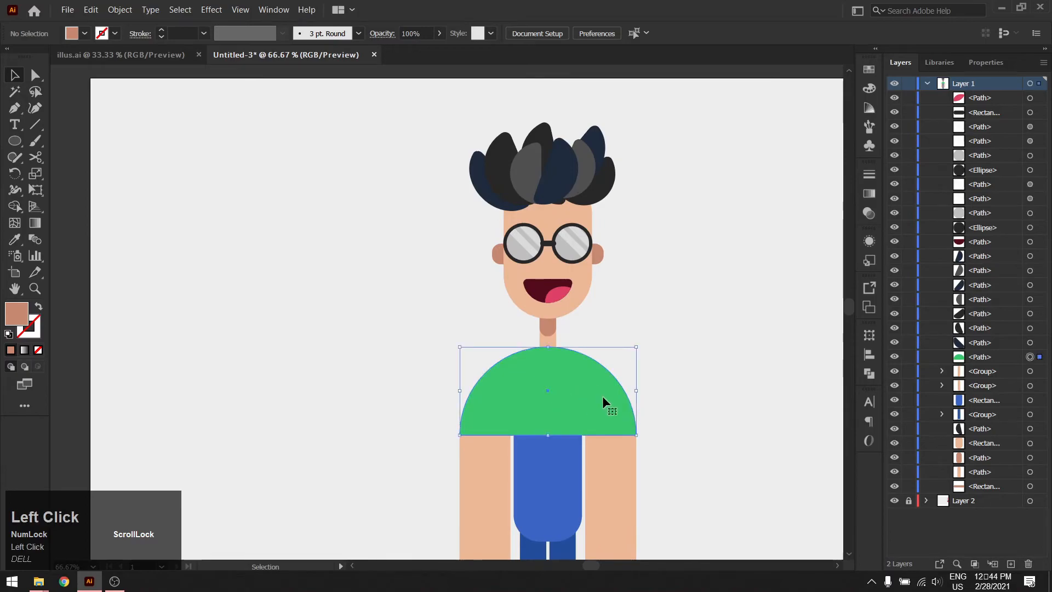
alt+shift+drag(598, 394, 590, 403)
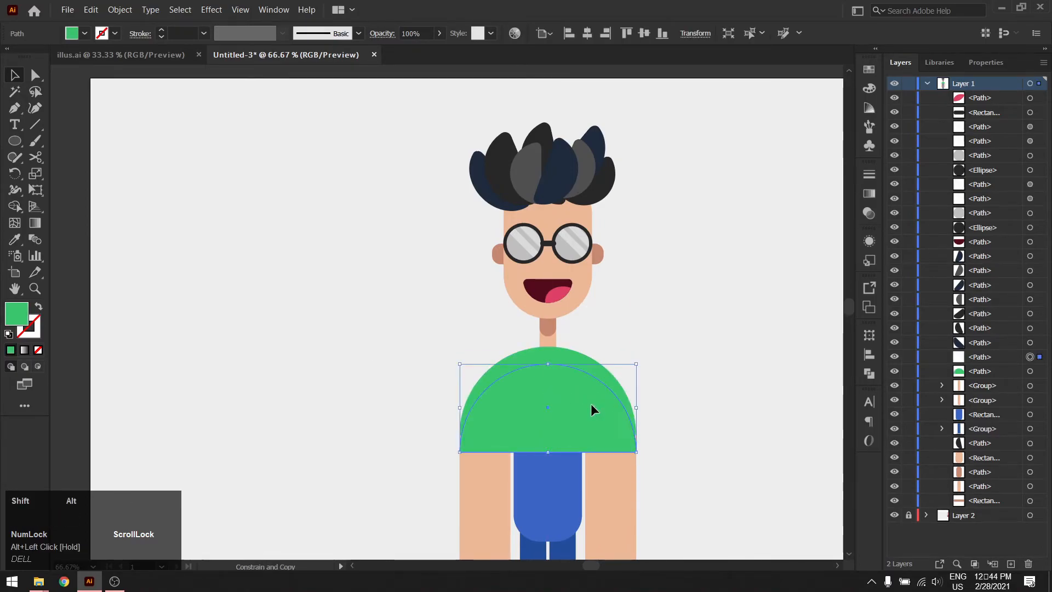
Remove the strip of the shirt copy that extends below the original shirt with the Shape Builder tool
click(661, 351)
shift+click(580, 363)
shift+click(592, 440)
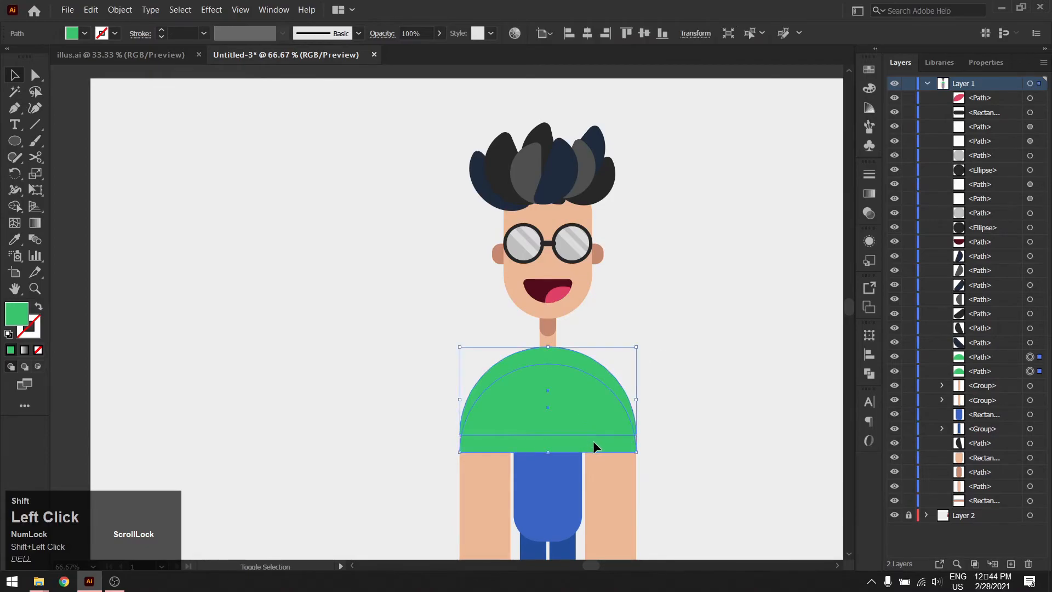
key(shift+m)
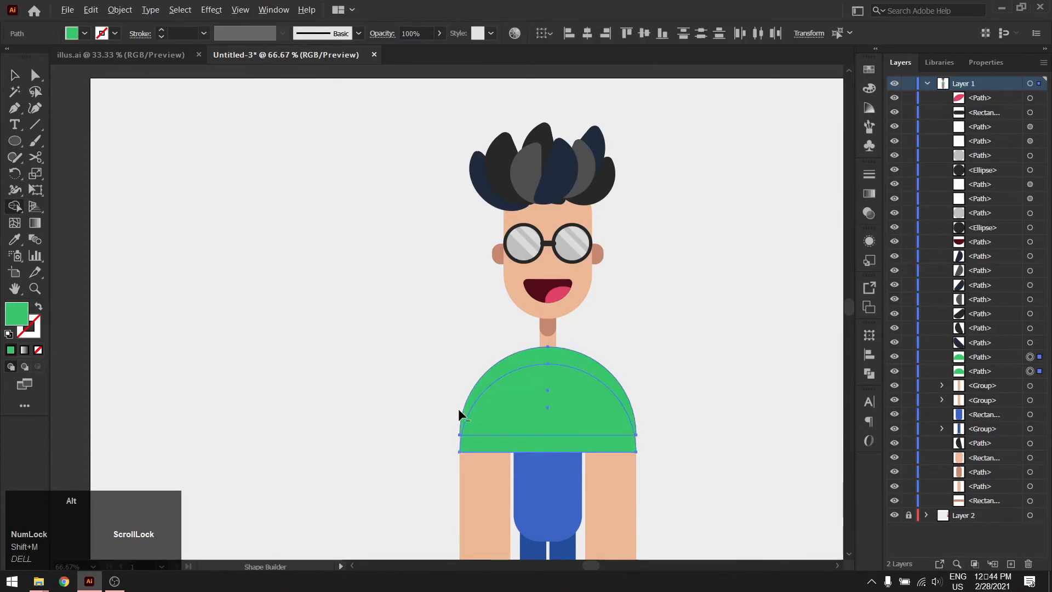
alt+click(495, 443)
key(v)
click(634, 354)
Fill the larger back shirt shape with the darker green 239e4f
scroll(583, 364, up, 1)
click(579, 361)
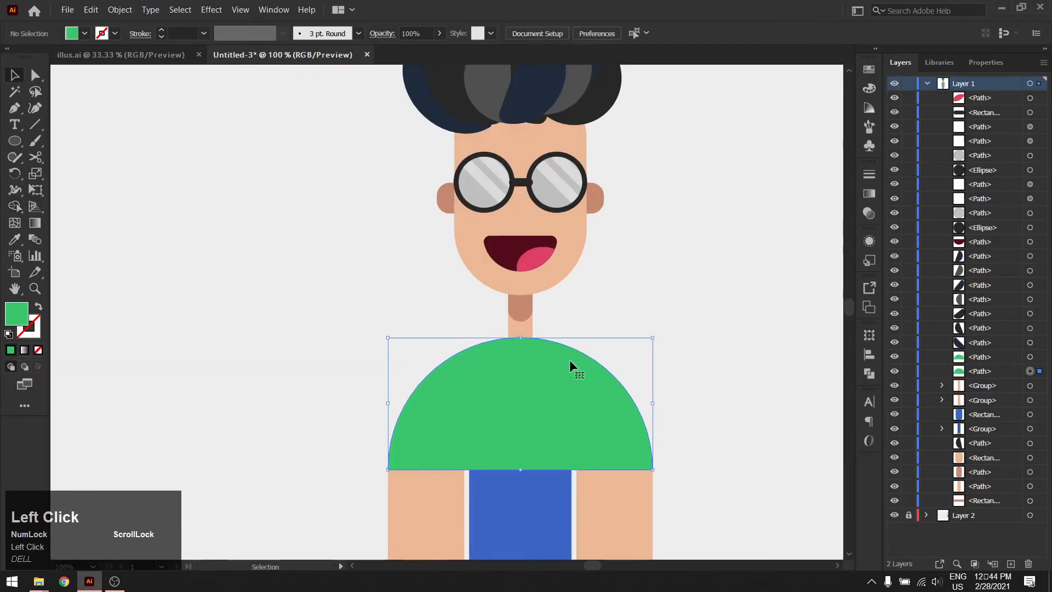
double_click(24, 320)
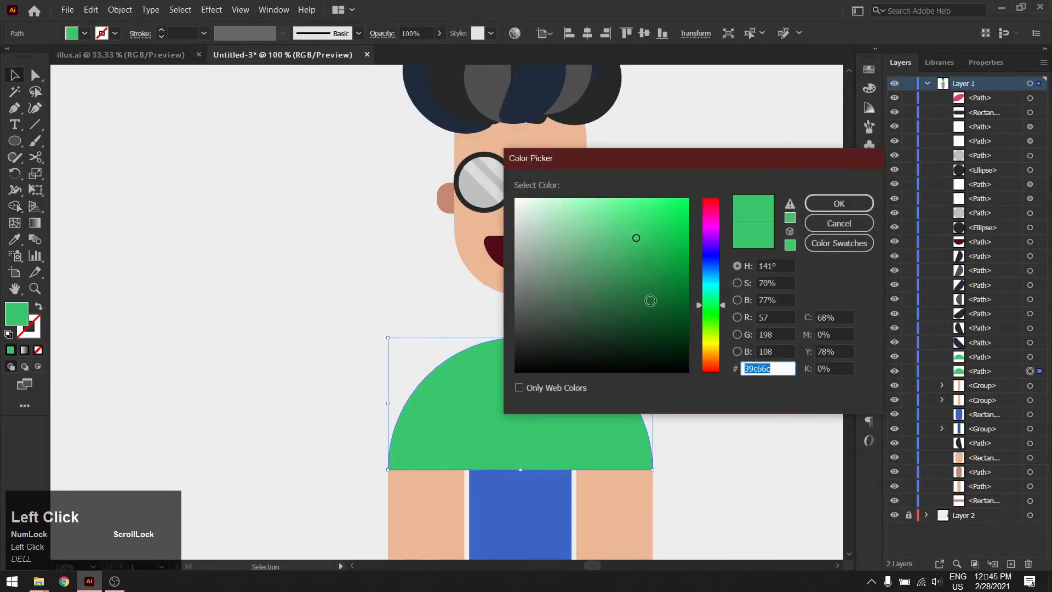
drag(665, 257, 657, 267)
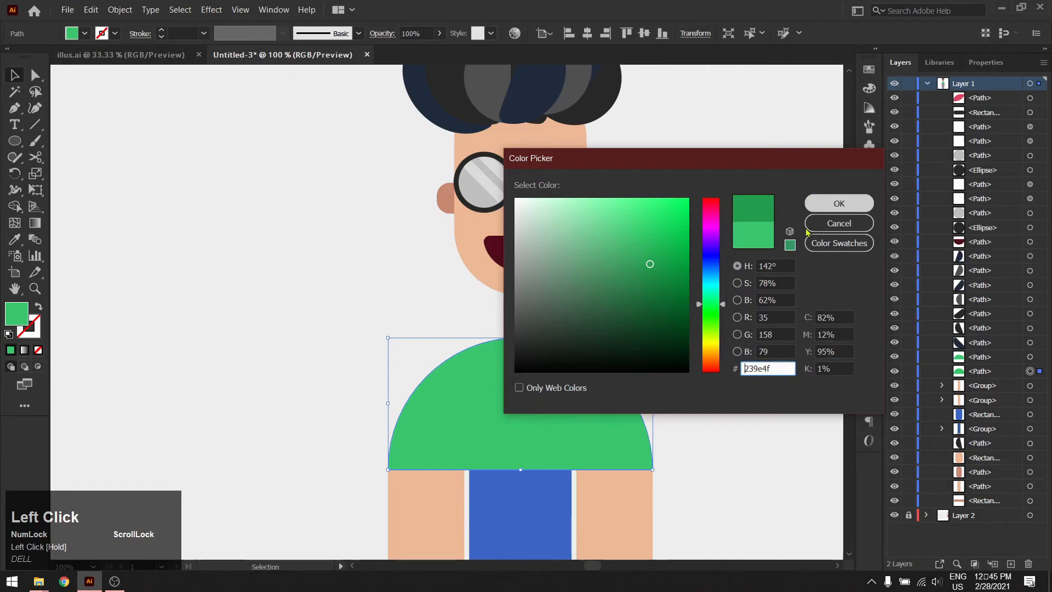
click(819, 213)
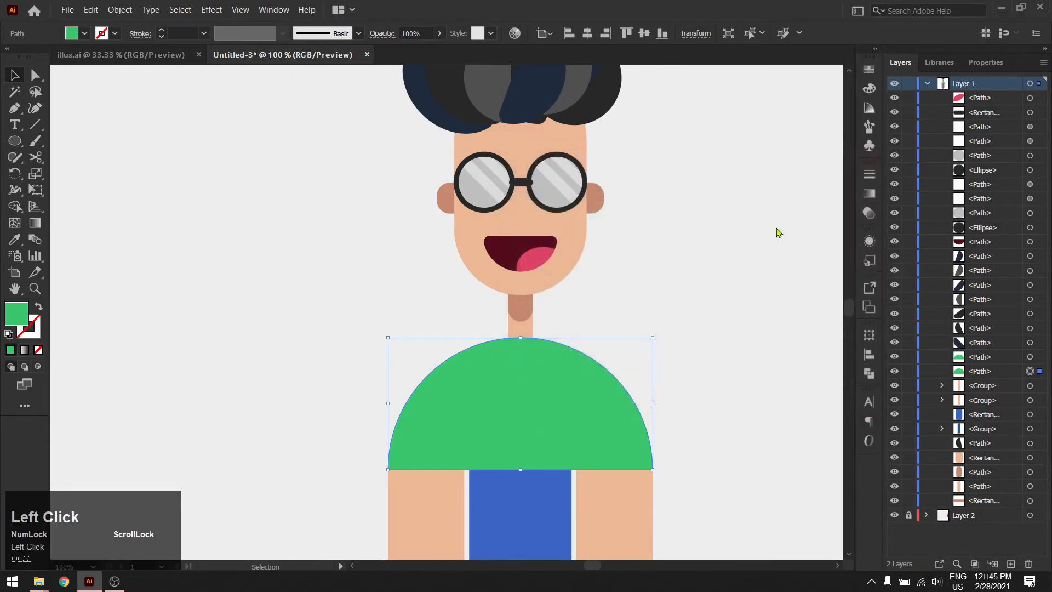
Fill the larger back shirt shape with the light green 5ed384
double_click(22, 316)
drag(648, 265, 610, 228)
click(839, 203)
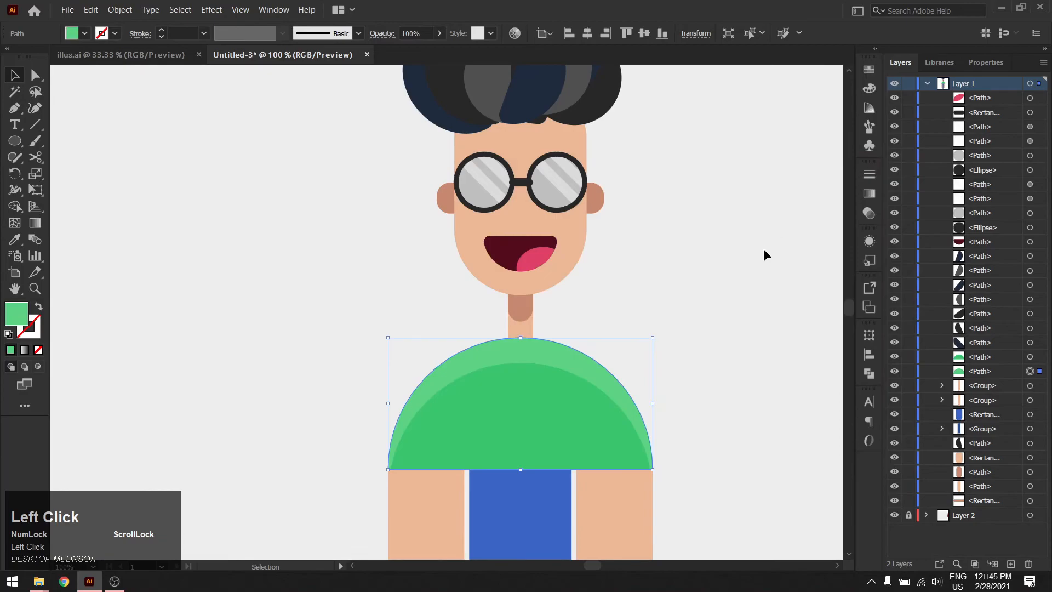
click(762, 249)
Fill the smaller front shirt shape with the slightly darker green 35b760
click(528, 403)
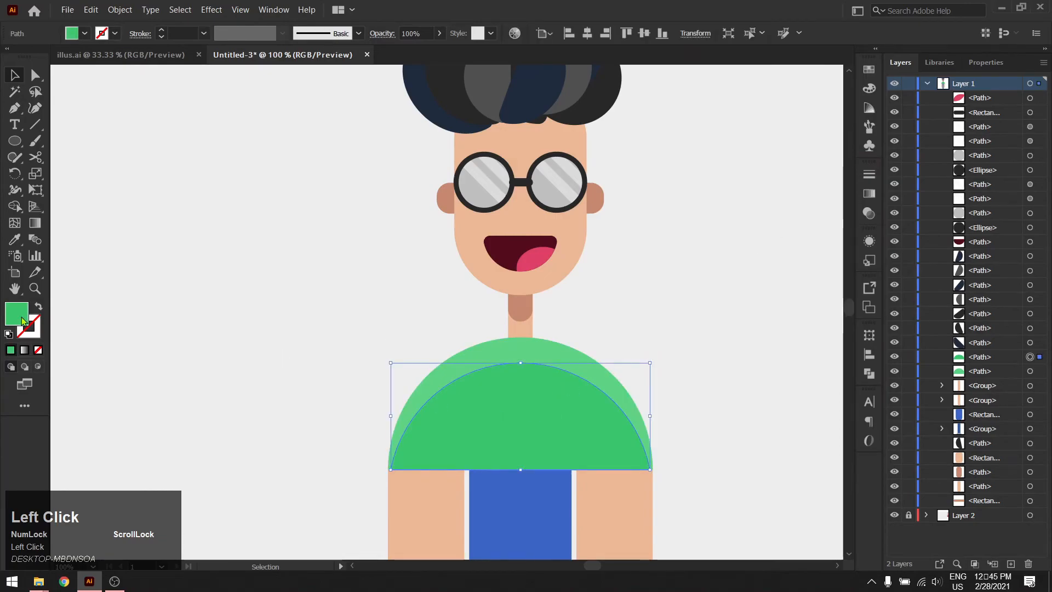
double_click(22, 320)
click(638, 246)
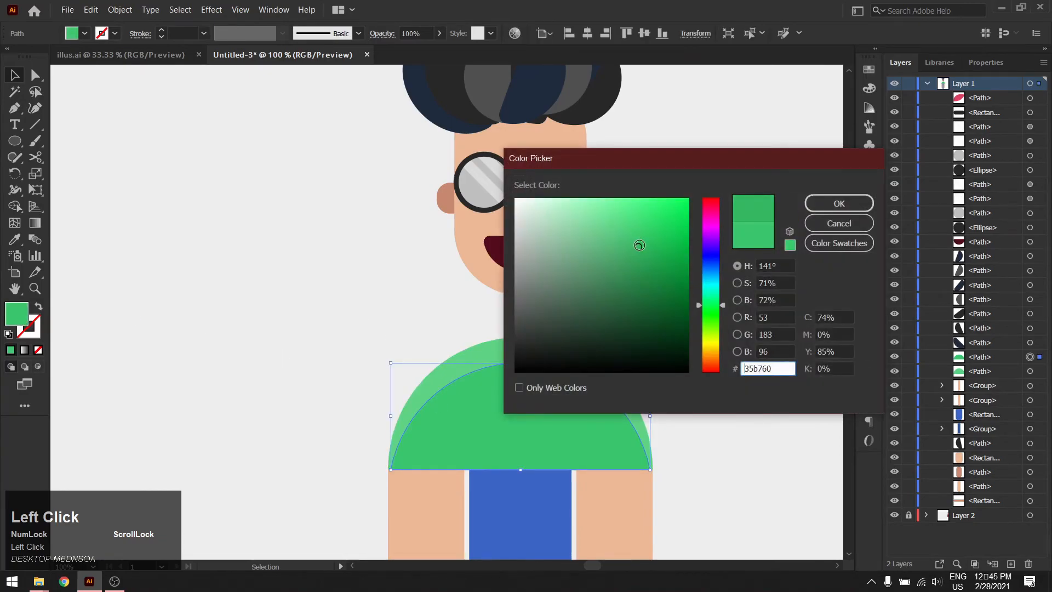
click(817, 206)
click(766, 264)
Compare the shirt shading with the character in the illus.ai reference document and return to the drawing
scroll(736, 360, down, 1)
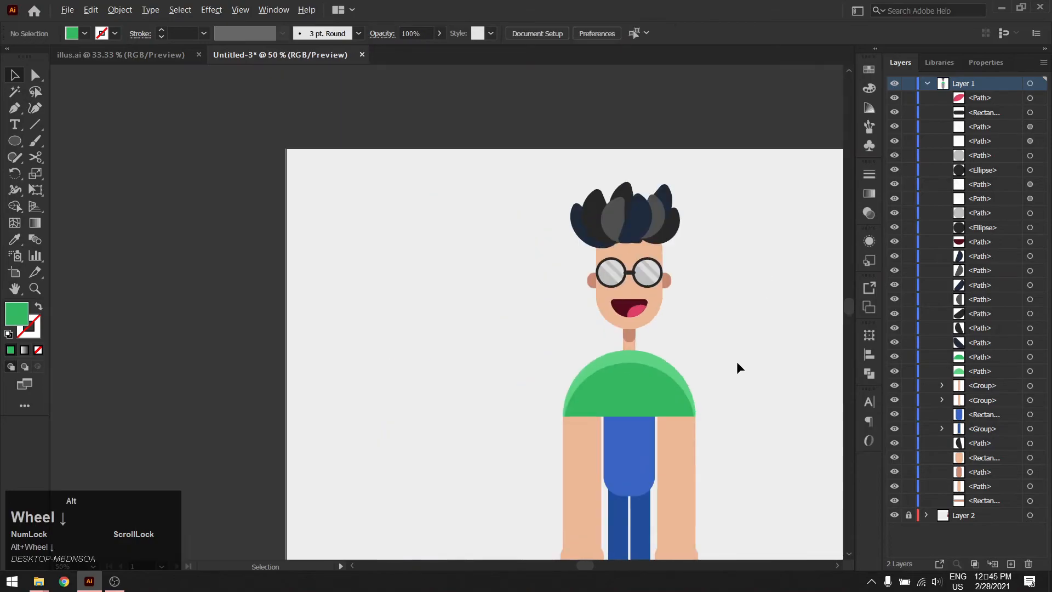
scroll(737, 360, down, 1)
drag(750, 357, 625, 262)
scroll(617, 270, up, 2)
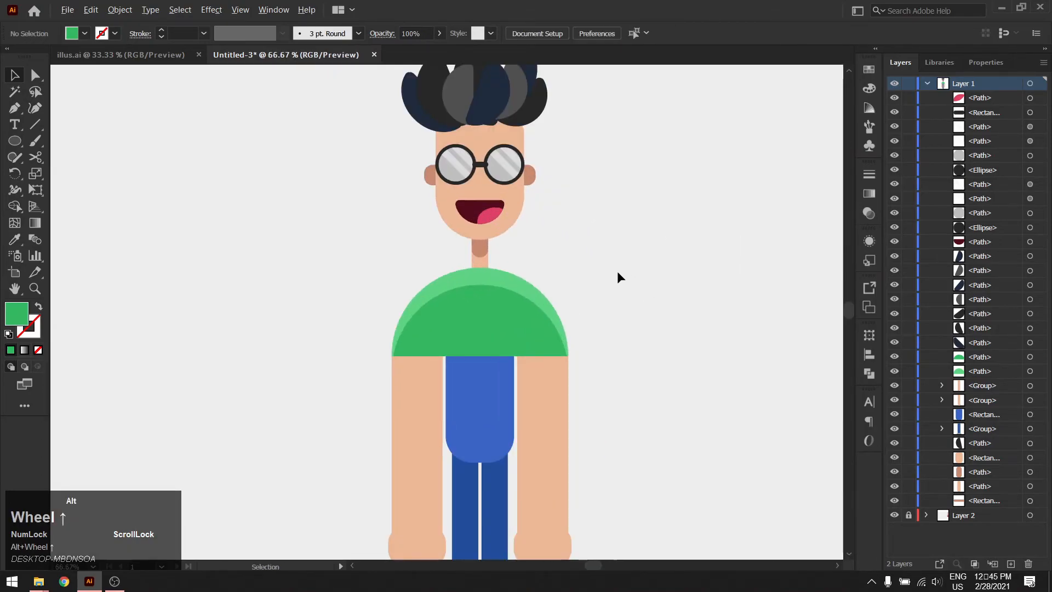
click(157, 59)
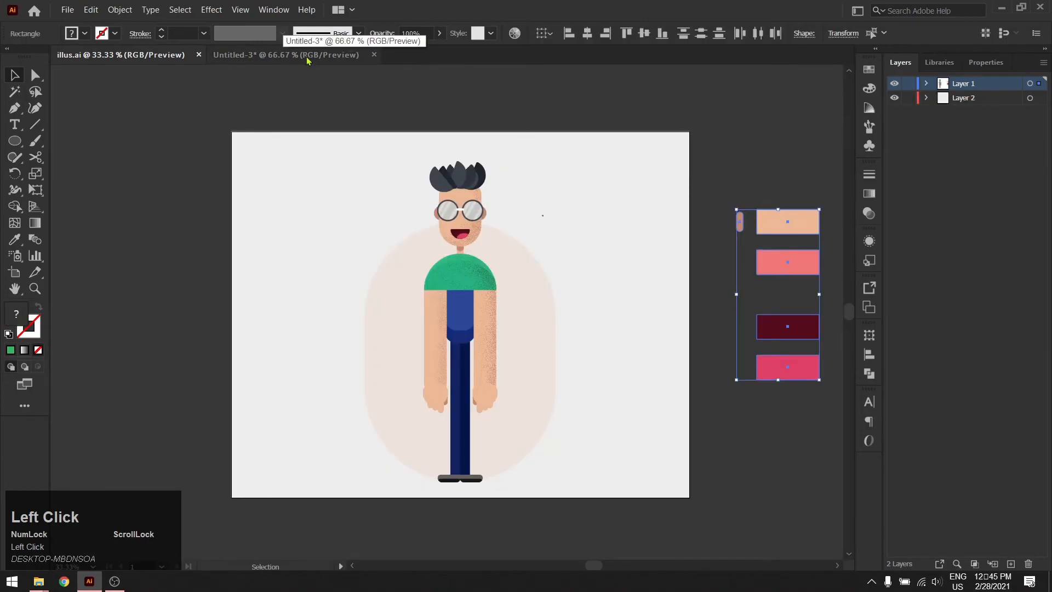
click(307, 56)
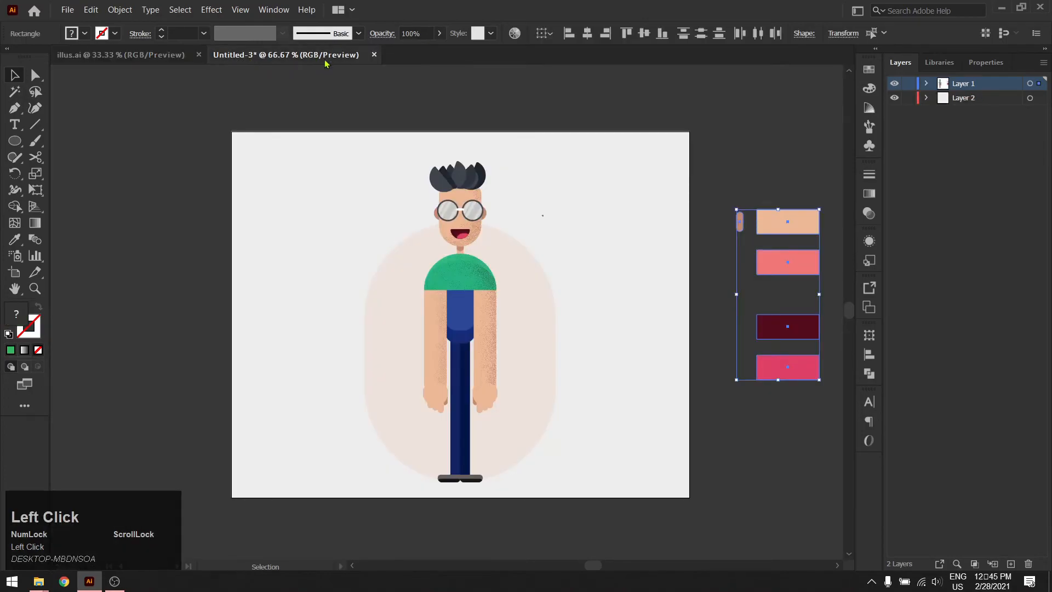
Recolor the front shirt shape by sampling the back shape's light green and darkening it to 52c172
scroll(495, 285, up, 2)
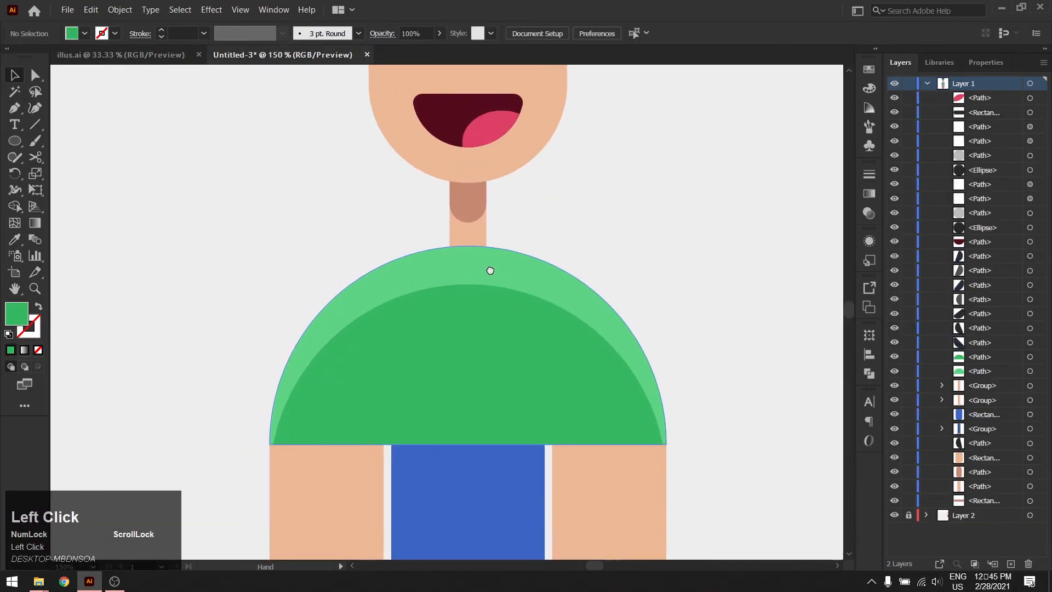
click(487, 317)
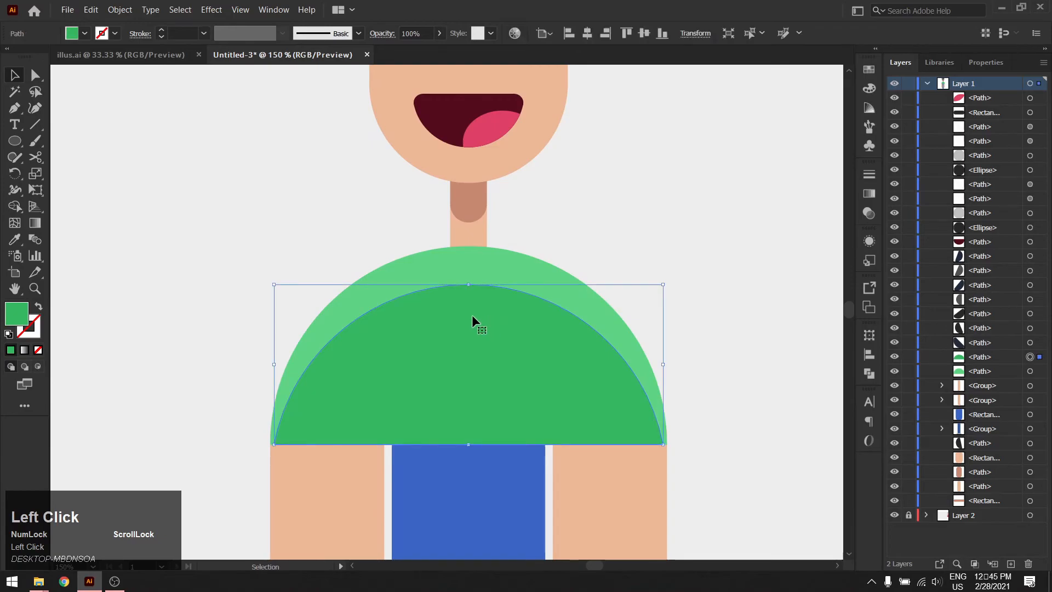
key(o)
key(i)
click(462, 274)
key(v)
click(468, 341)
double_click(17, 315)
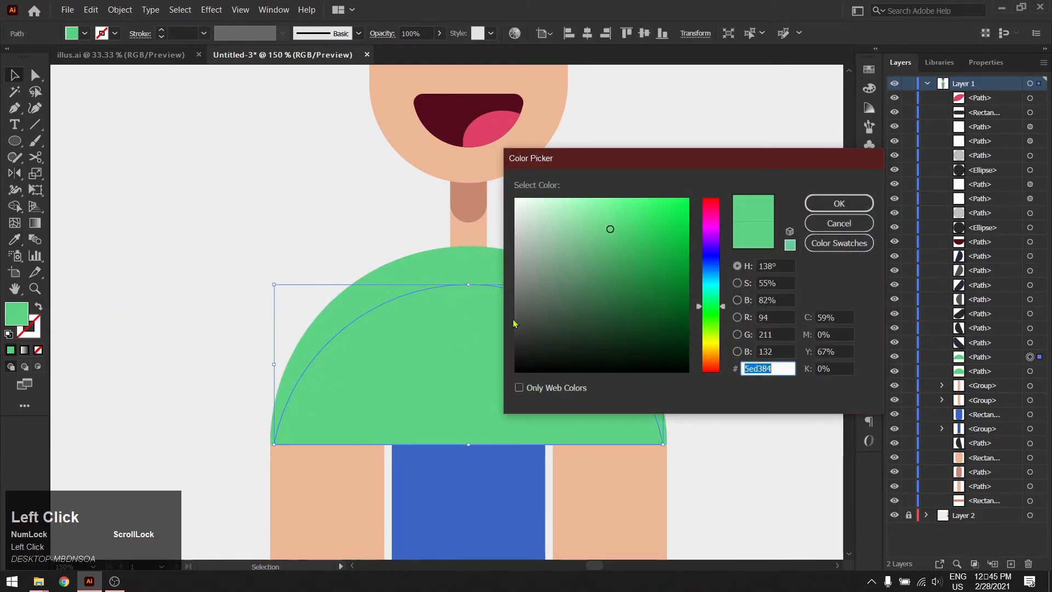
click(616, 239)
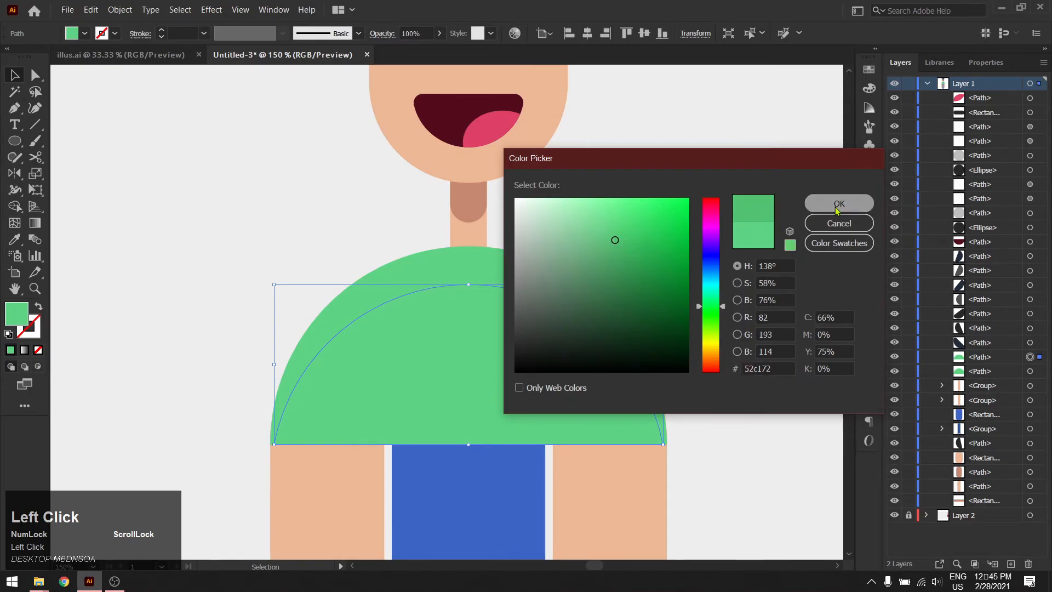
click(839, 204)
Duplicate the blue torso shape and place the copy slightly lower, aligned vertically with the original
scroll(709, 263, down, 3)
drag(699, 290, 550, 306)
ctrl+click(542, 288)
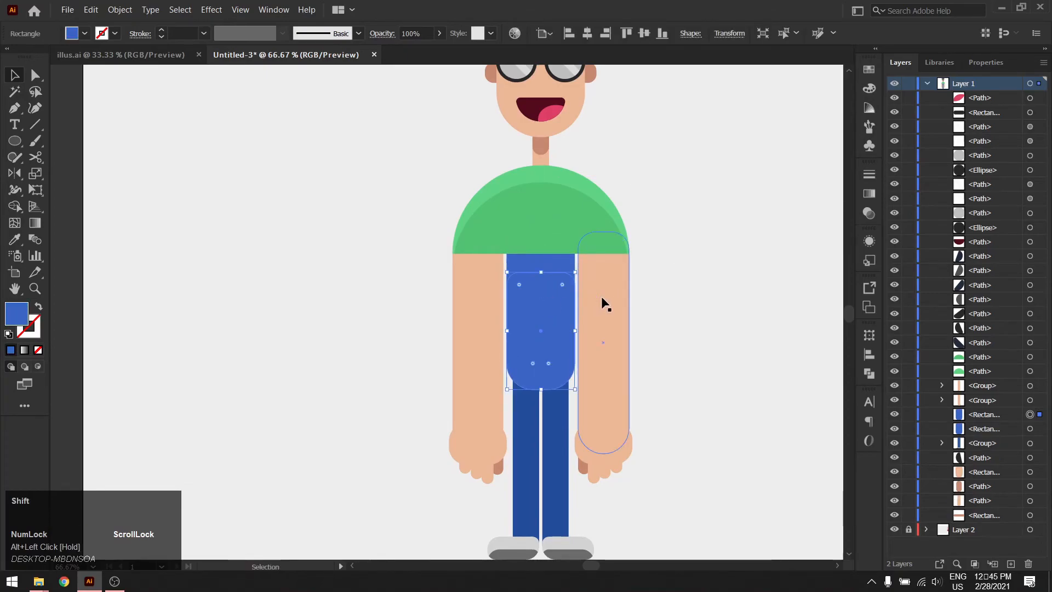
Remove the part of the torso copy that extends below the original torso with the Shape Builder tool
shift+click(560, 267)
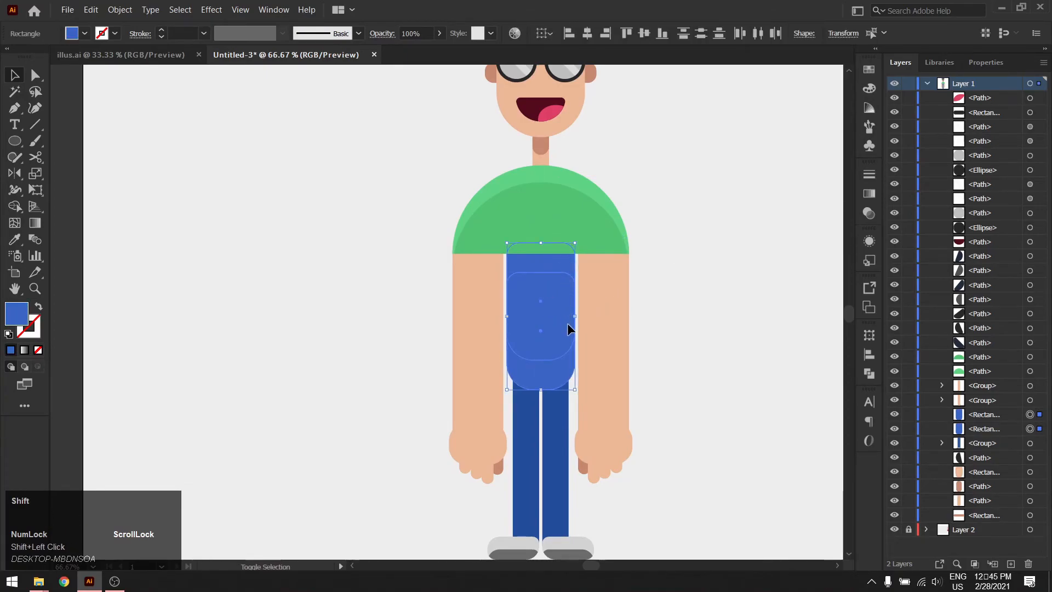
key(shift+m)
alt+click(564, 376)
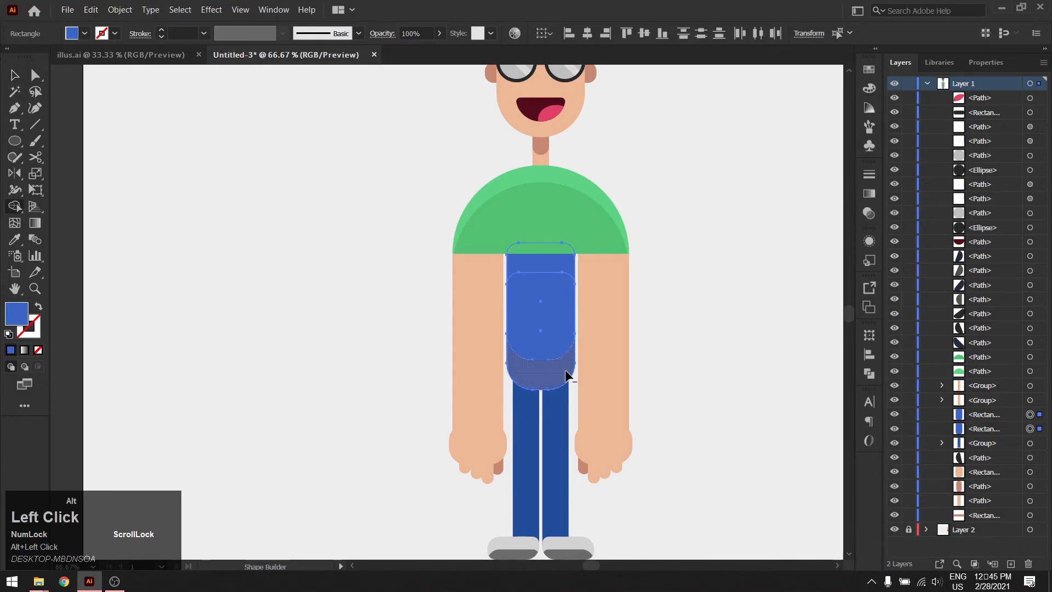
key(v)
click(546, 264)
click(691, 277)
Fill the back torso shape with the darker blue 355ea8 to form a shadow under the shirt
click(537, 265)
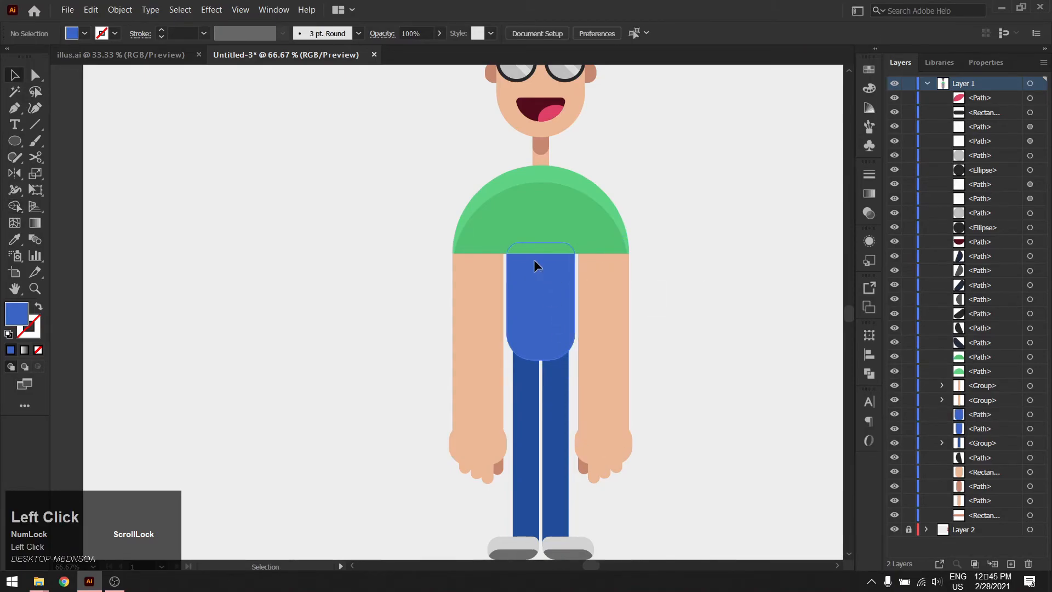
double_click(23, 315)
click(634, 257)
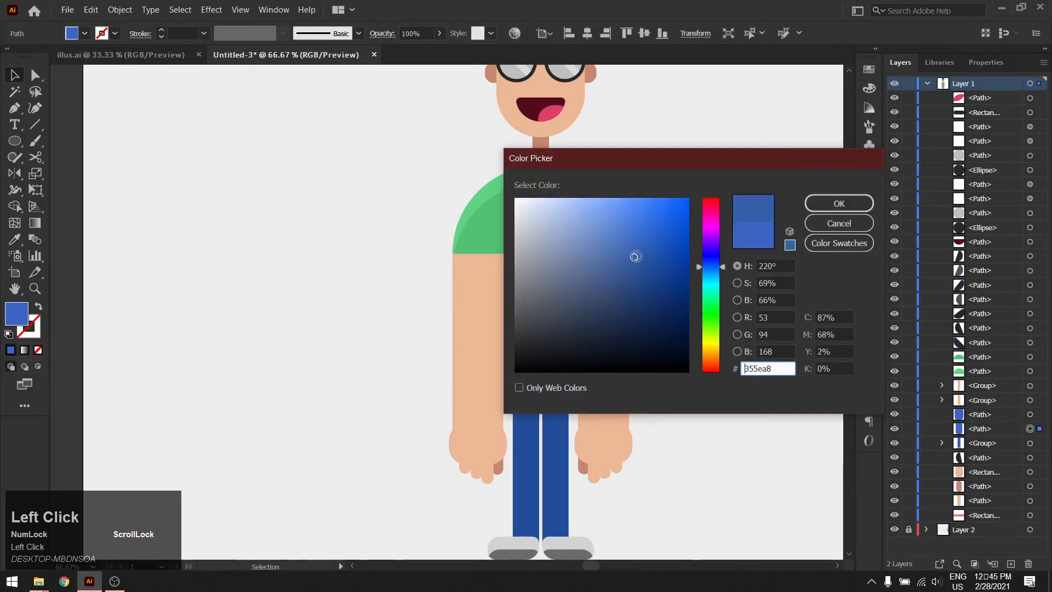
click(825, 207)
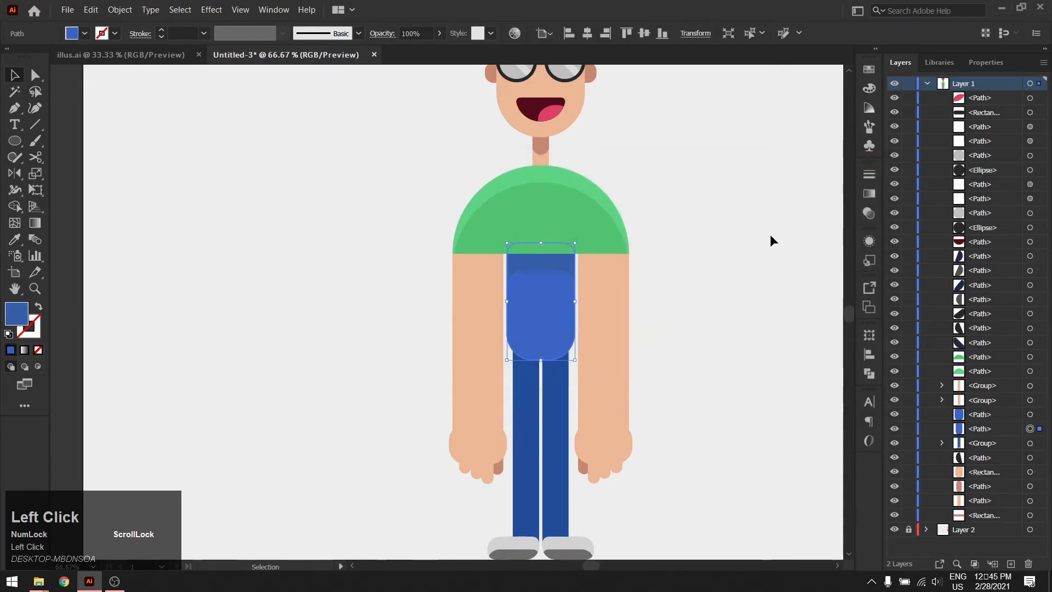
click(716, 254)
Ungroup the combined legs and shoes so each leg with its shoe is a separate group
scroll(674, 320, down, 2)
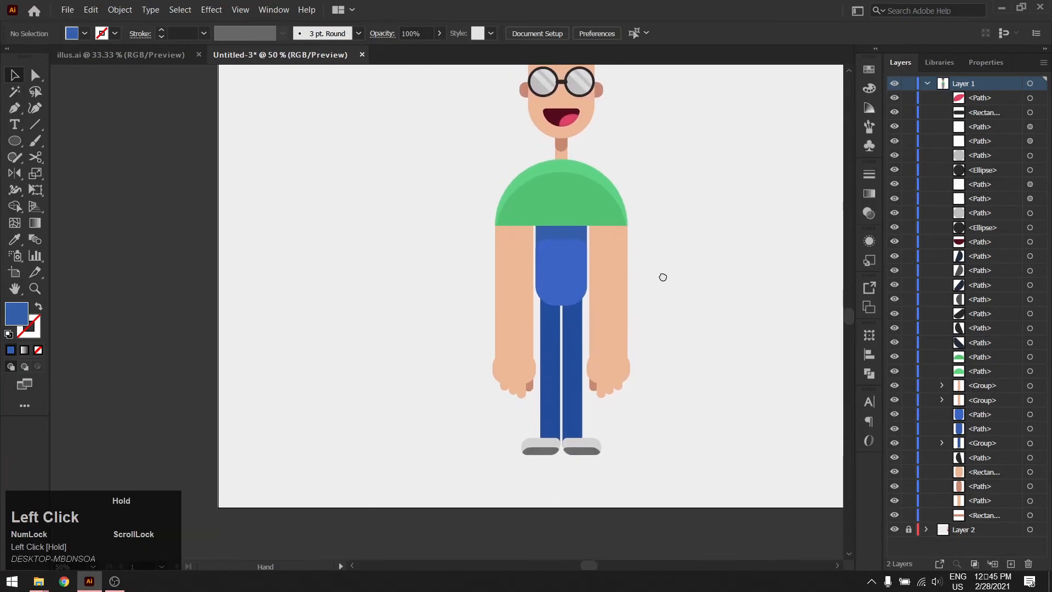
scroll(541, 364, up, 3)
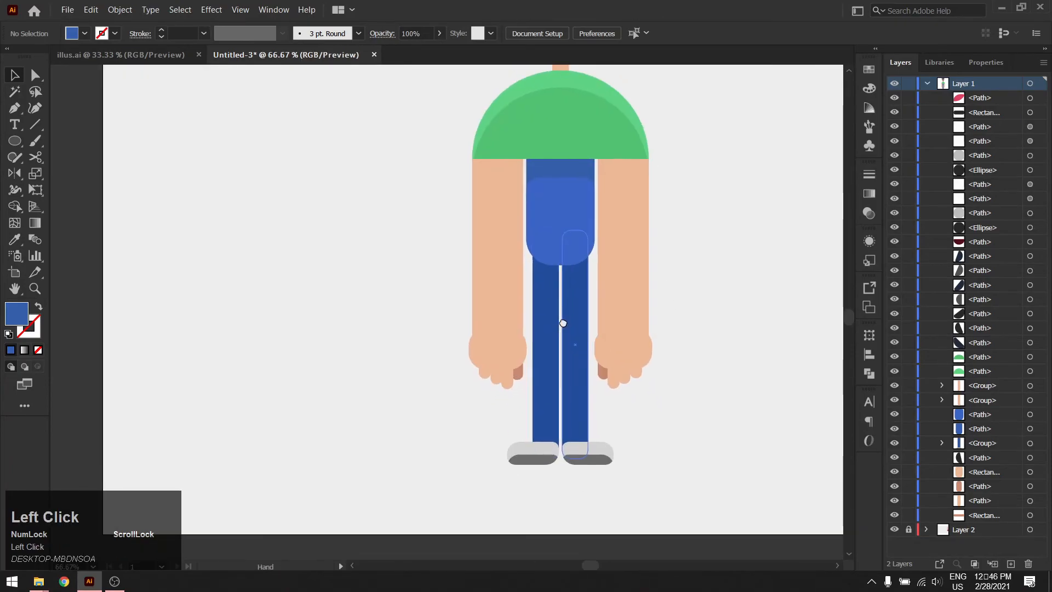
click(547, 323)
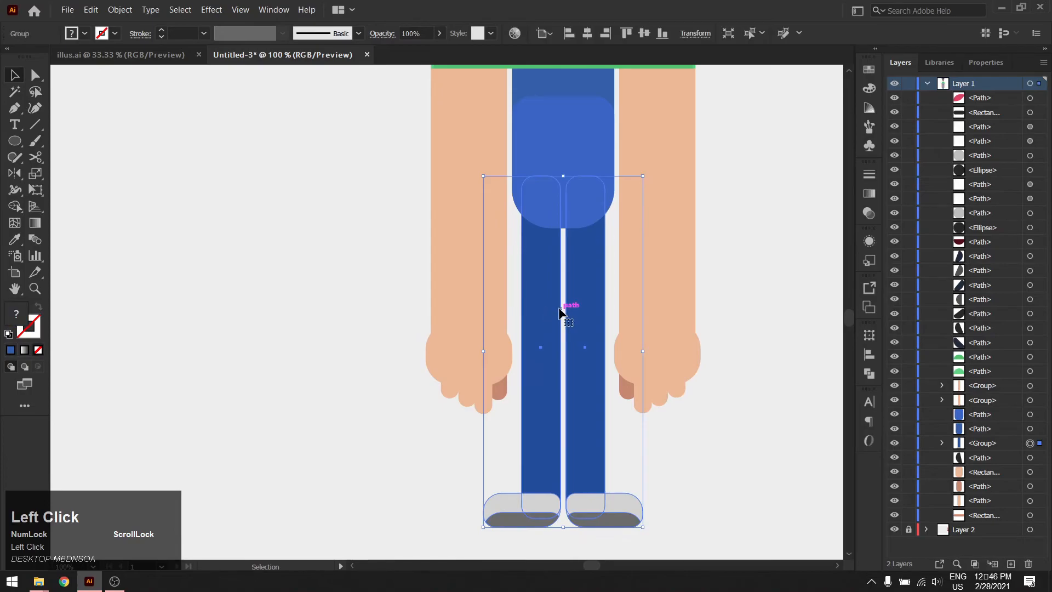
right_click(543, 307)
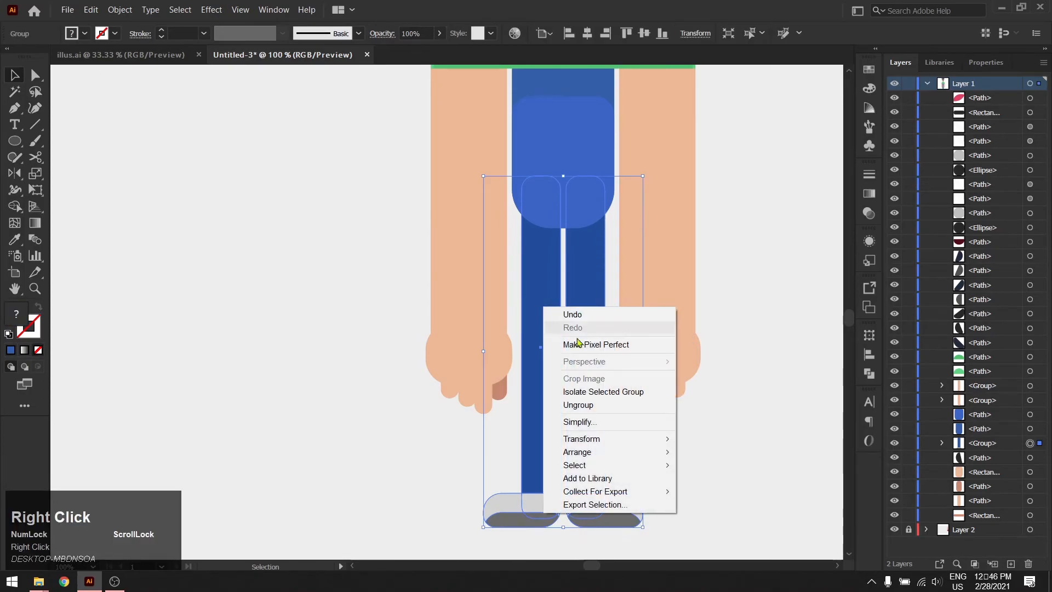
click(602, 404)
click(678, 310)
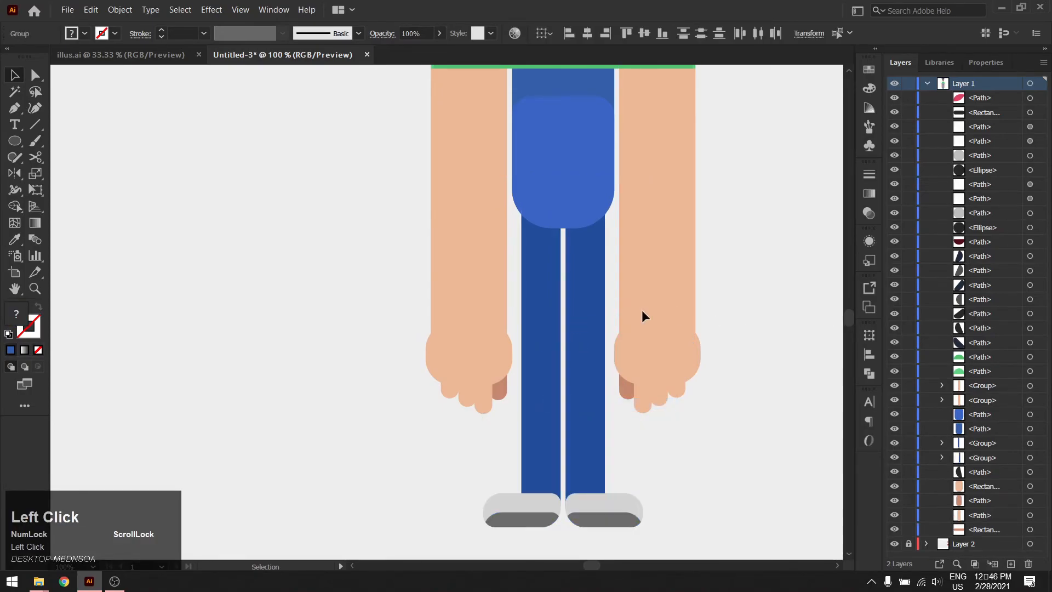
Ungroup each leg group into its individual trouser and shoe shapes
right_click(537, 305)
click(609, 406)
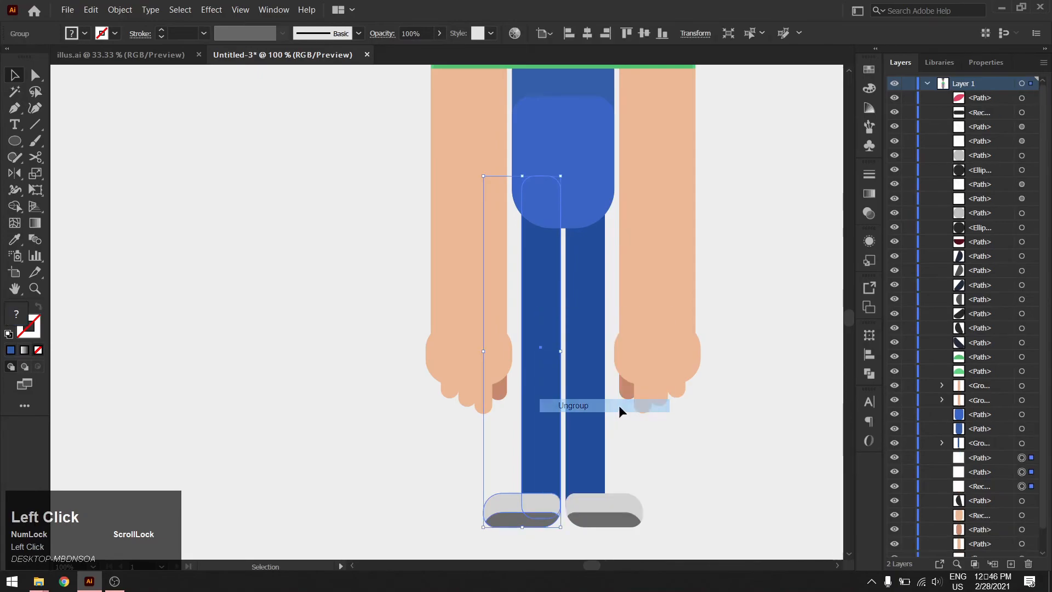
right_click(587, 311)
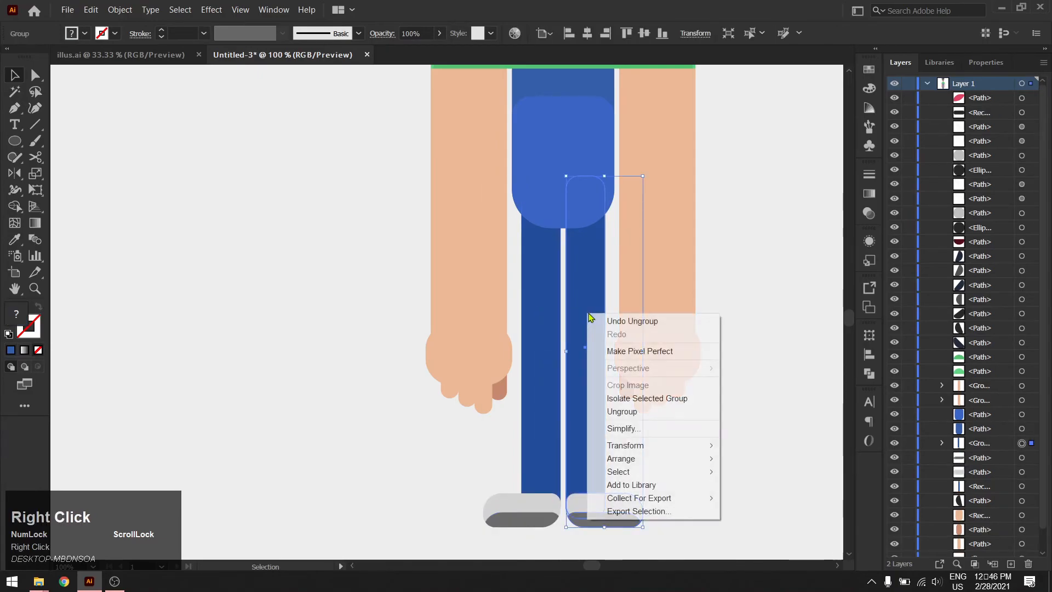
click(657, 410)
click(776, 340)
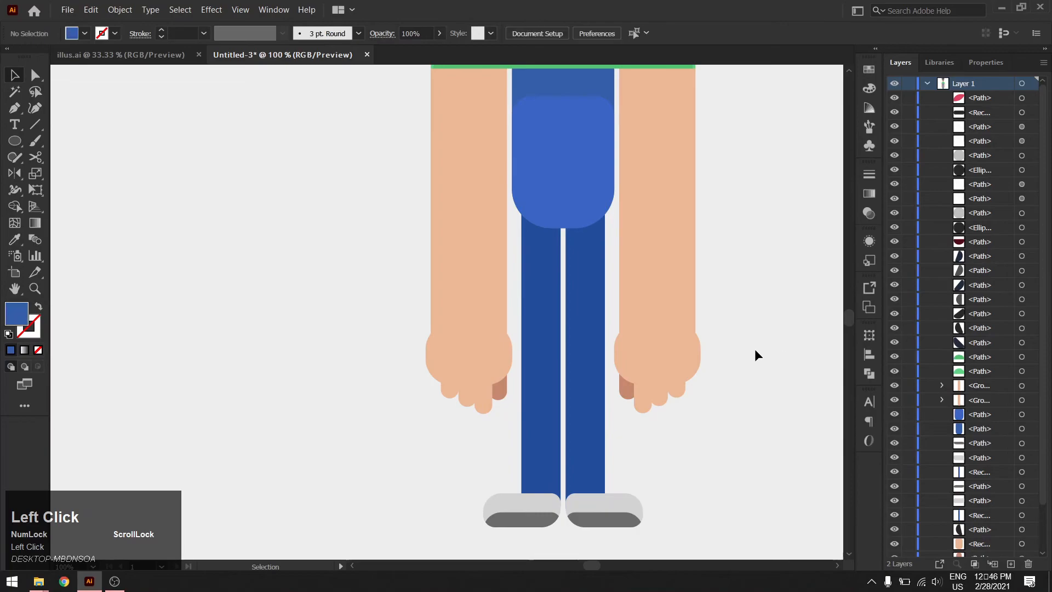
scroll(764, 345, down, 2)
drag(735, 359, 625, 386)
scroll(628, 424, down, 1)
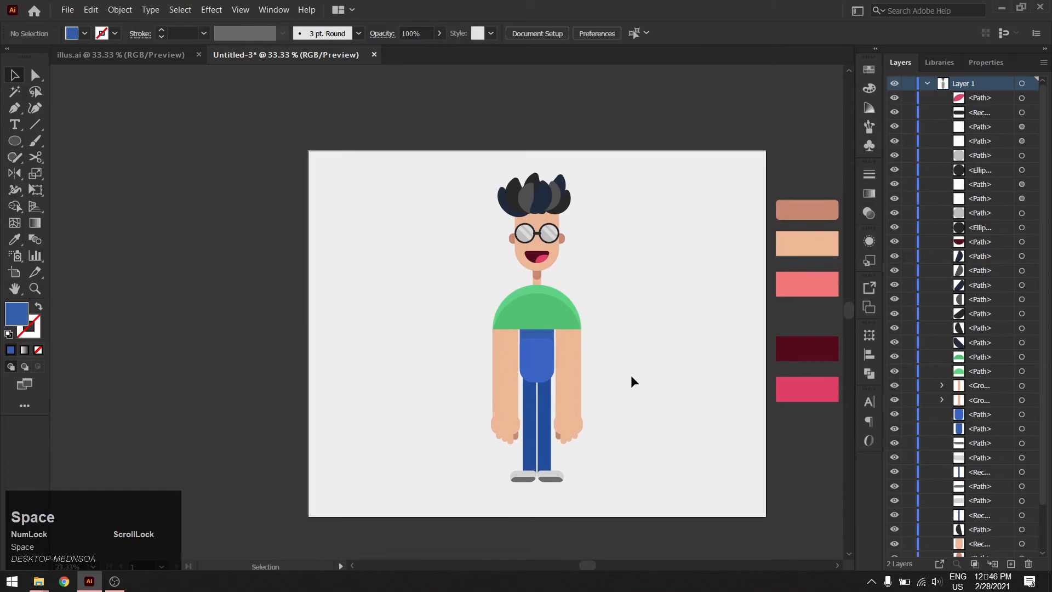
drag(630, 338, 604, 337)
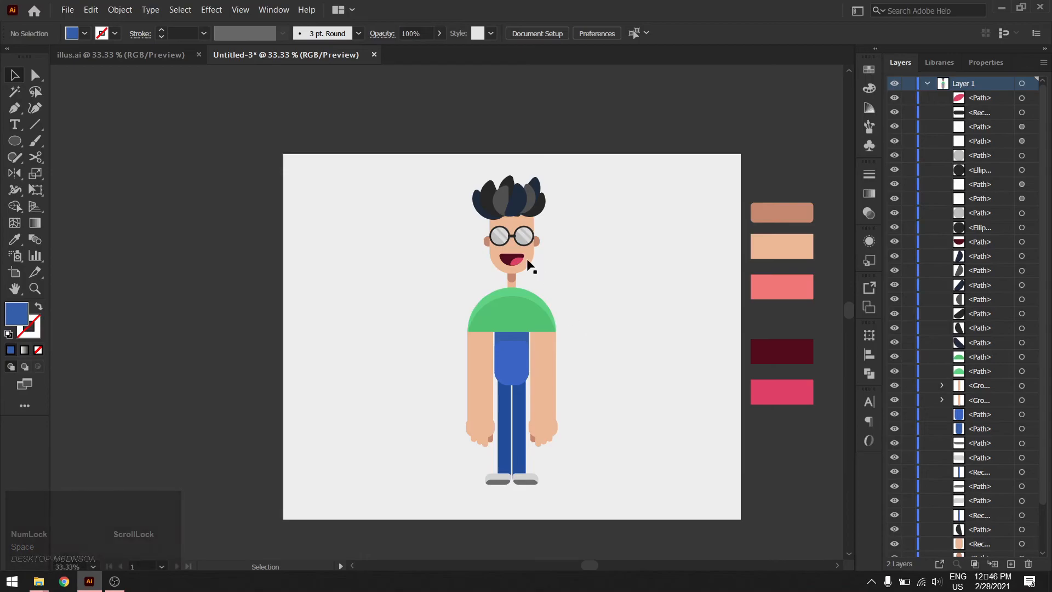
Isolate the face shape and load the Stipple Shading Illustrator Brushes Brush File library for the Paintbrush
scroll(518, 219, up, 3)
drag(616, 218, 602, 258)
scroll(459, 260, up, 1)
drag(511, 273, 466, 222)
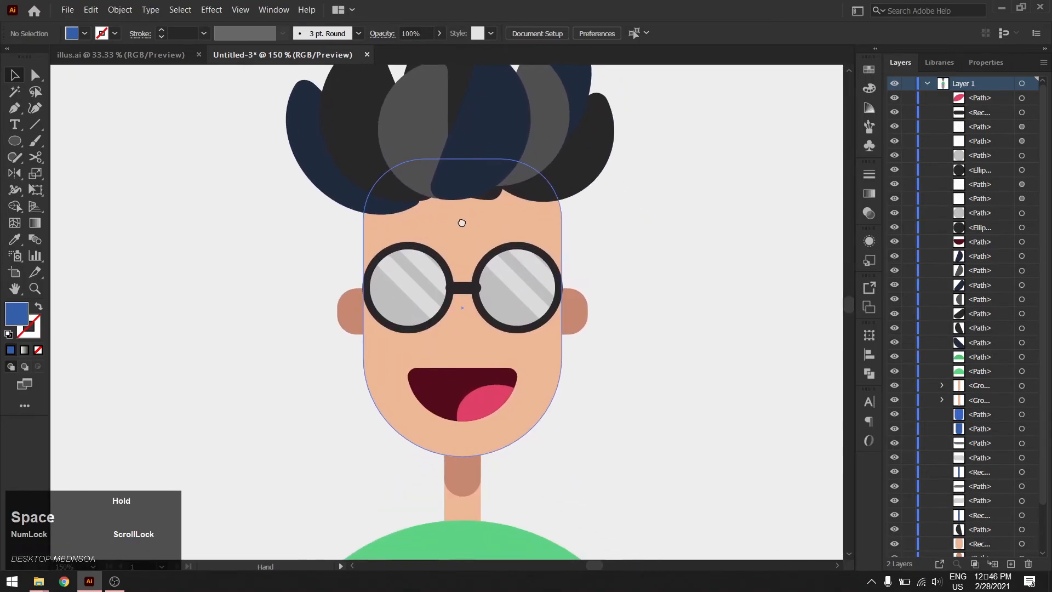
click(468, 223)
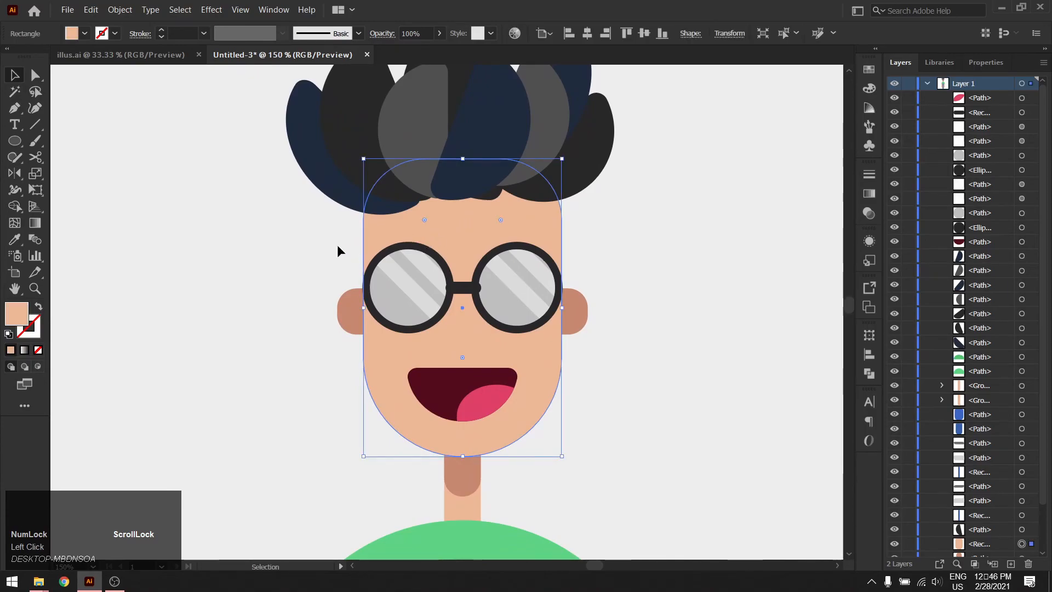
double_click(458, 226)
drag(623, 223, 516, 238)
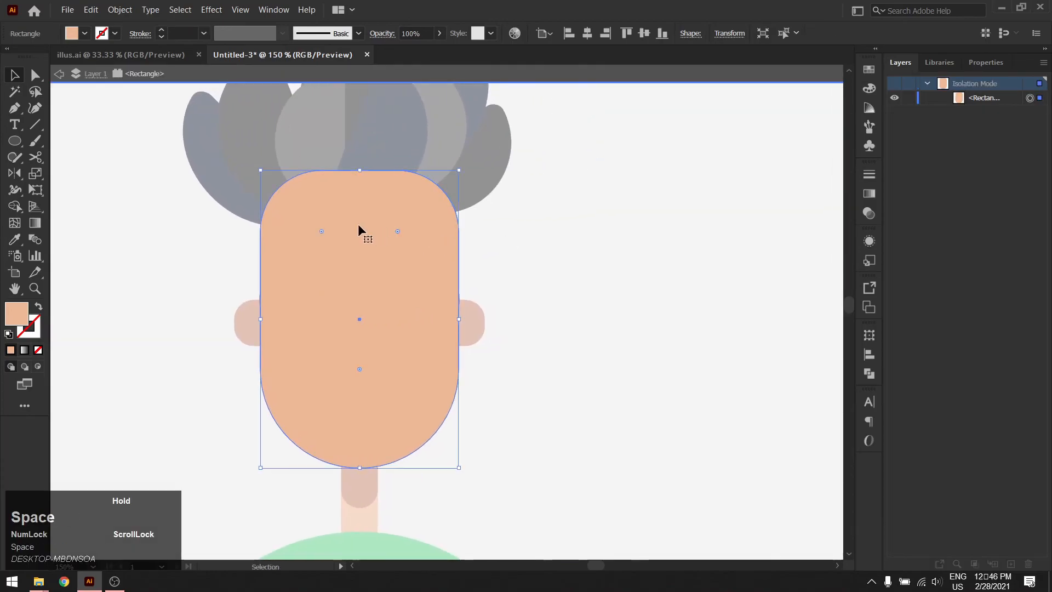
click(31, 146)
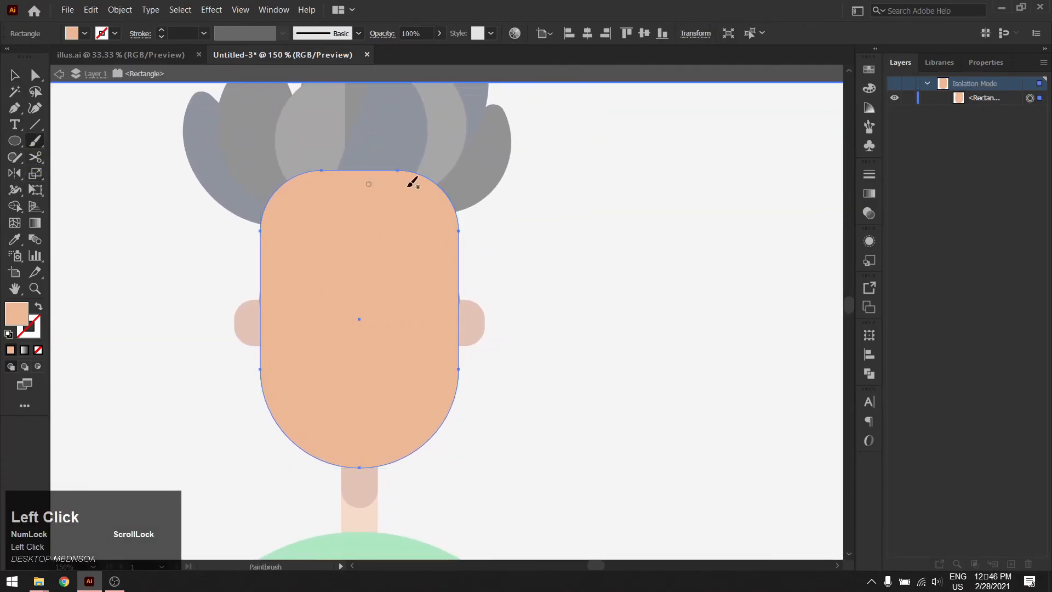
click(870, 134)
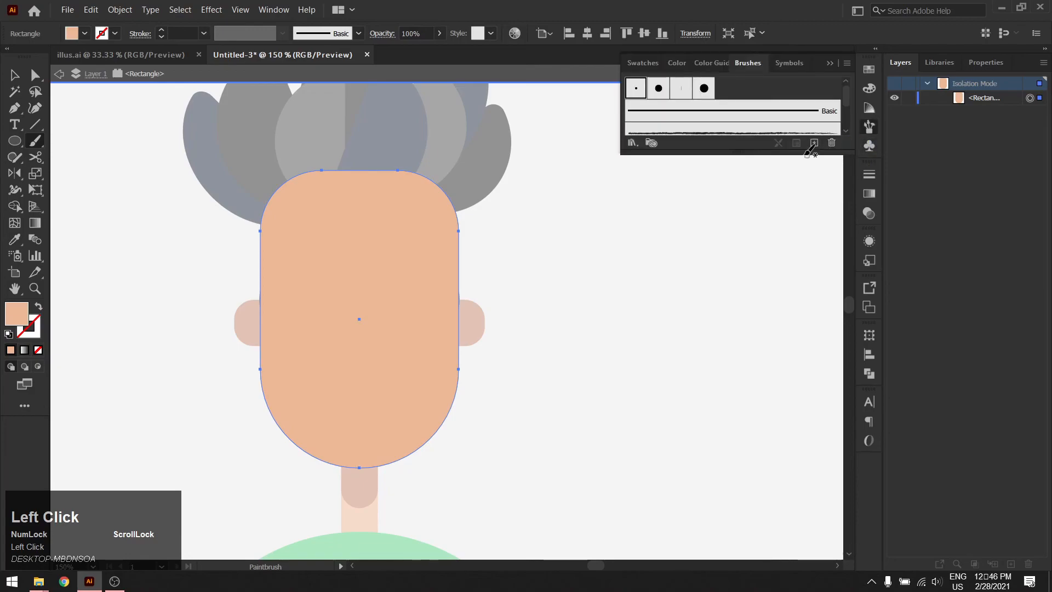
scroll(684, 116, down, 2)
click(633, 143)
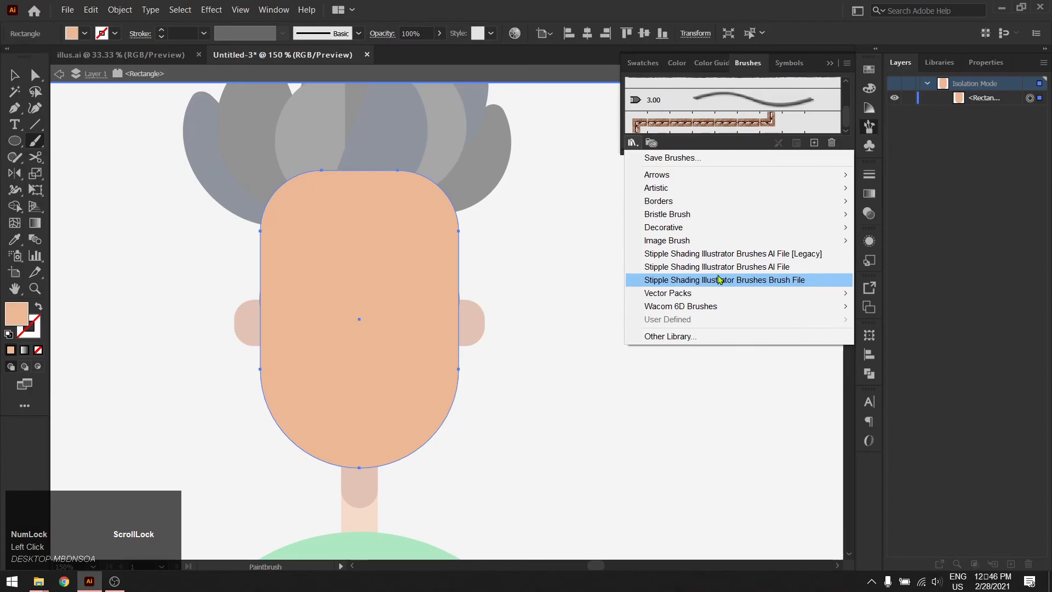
click(761, 280)
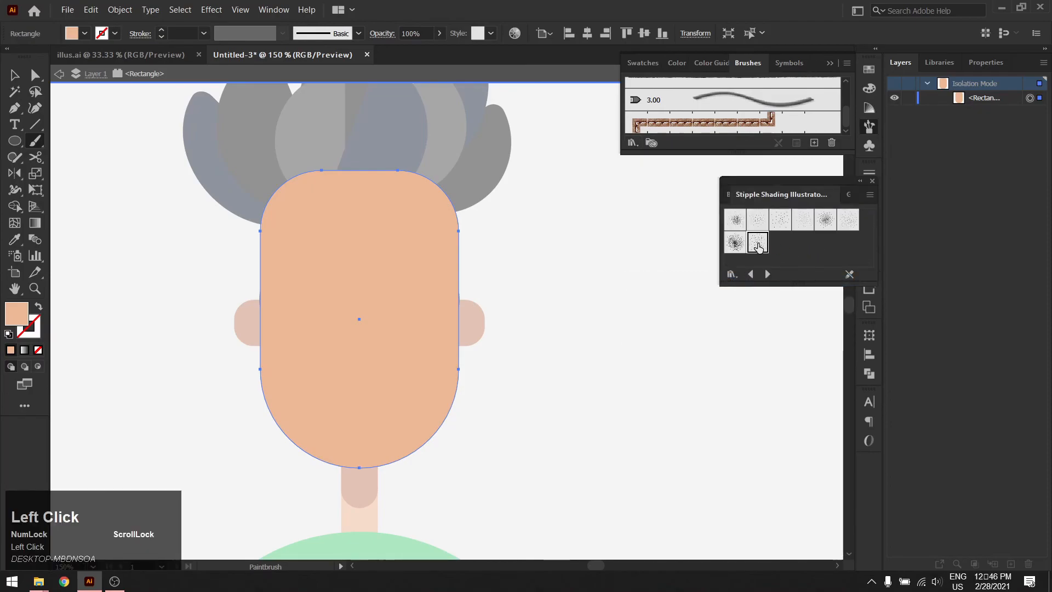
Try applying the last stipple brush to the selected face shape, and undo it
click(758, 244)
key(ctrl+z)
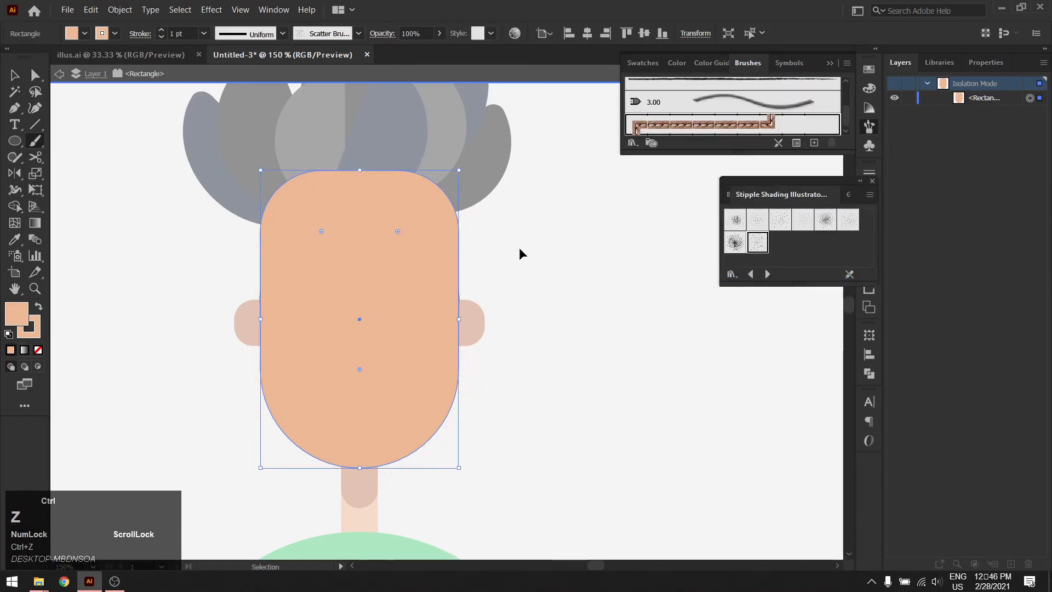
key(ctrl+z)
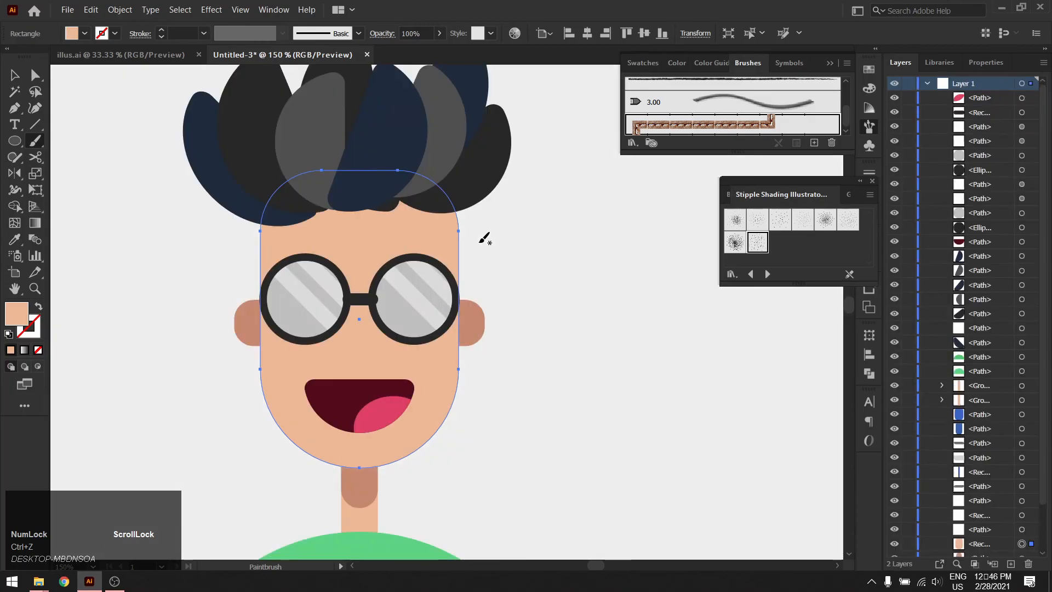
Isolate the face shape with Draw Inside mode active and get the Paintbrush ready to paint within it
key(v)
click(550, 252)
double_click(430, 238)
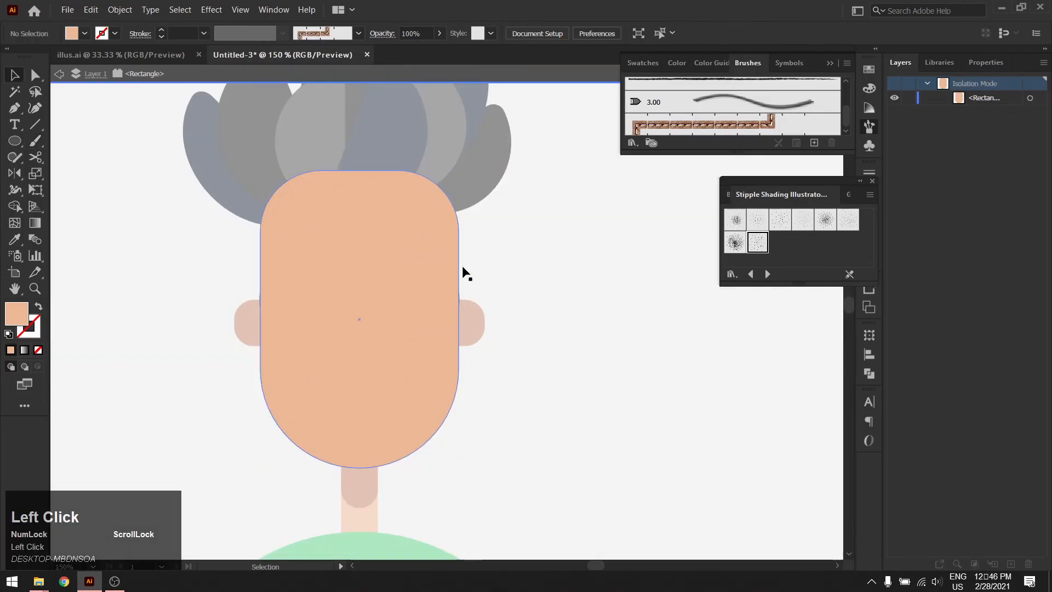
click(317, 263)
click(91, 364)
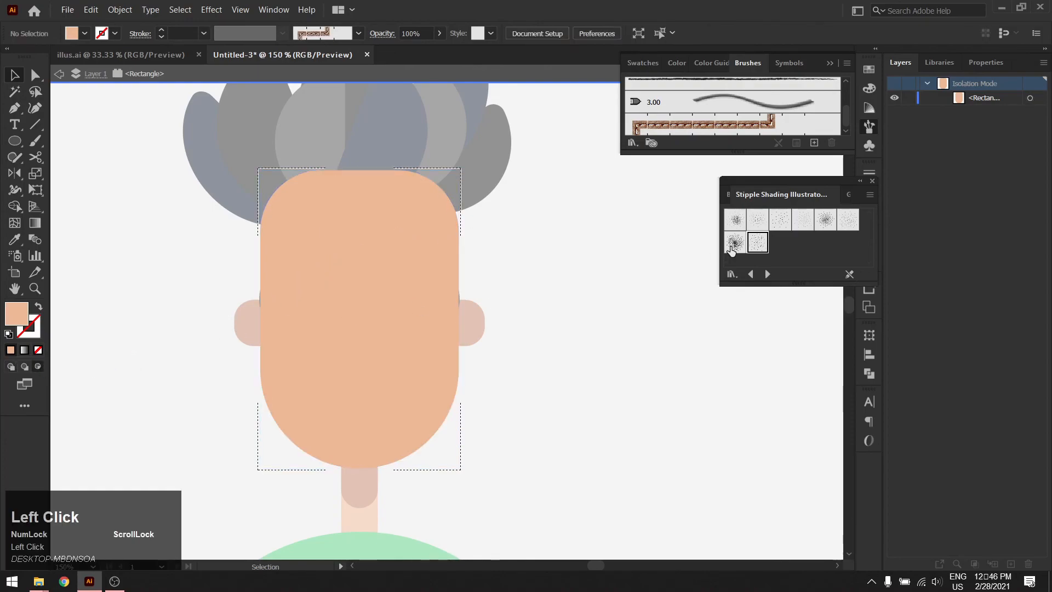
click(35, 140)
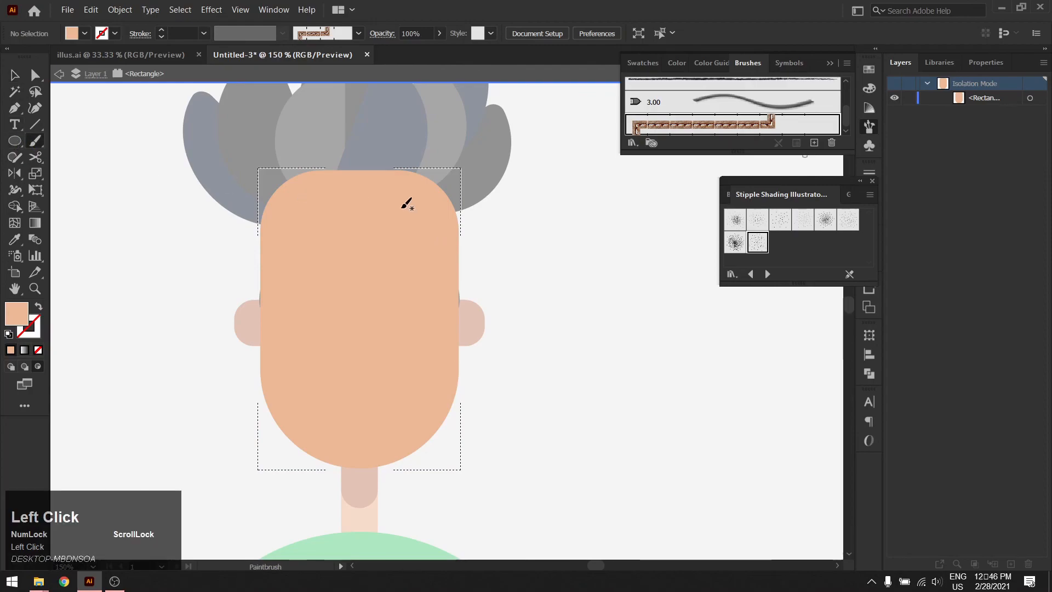
Undo a trial stroke with the current pattern brush and paint down the face's right side with the last stipple brush instead
drag(435, 210, 445, 314)
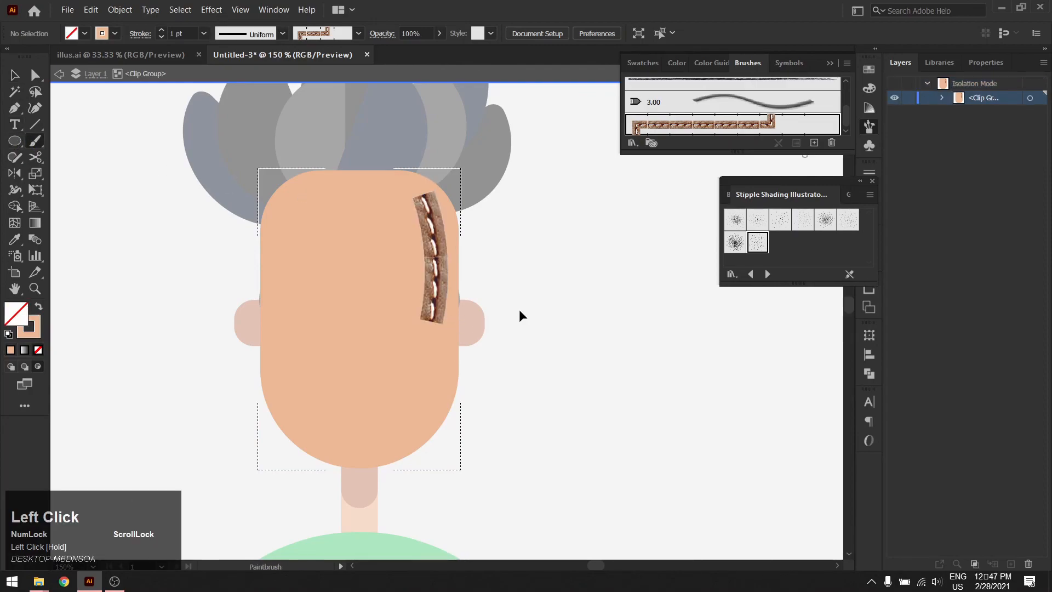
key(ctrl+z)
click(757, 245)
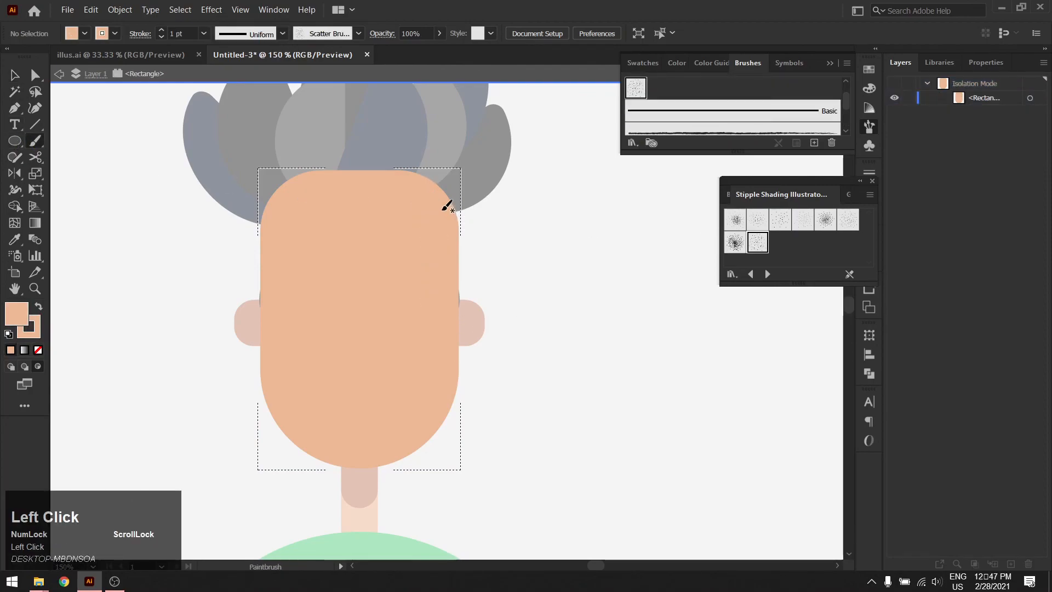
drag(443, 229, 486, 294)
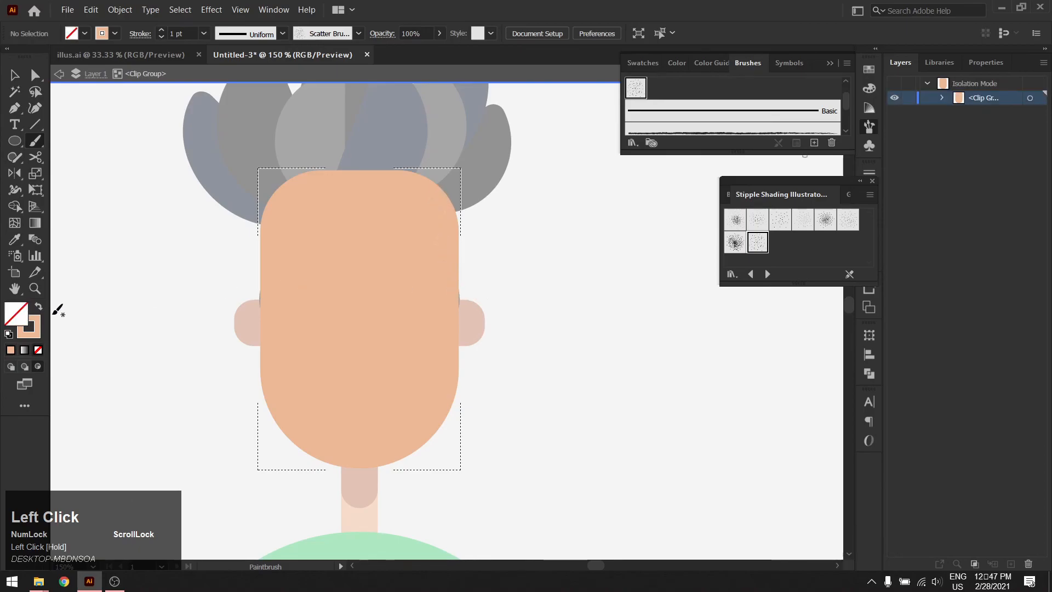
Set the stroke colour to dba486 and paint stipple shading down the right side of the face to the chin
double_click(39, 329)
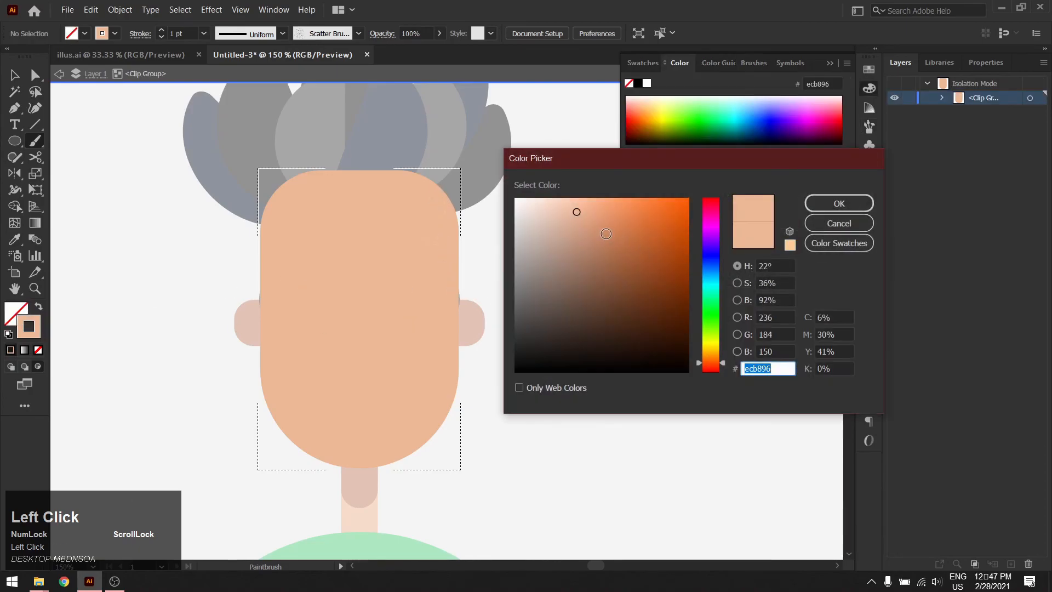
click(583, 220)
click(838, 203)
mouse_move(449, 237)
mouse_down()
mouse_move(440, 338)
mouse_move(467, 336)
mouse_move(430, 405)
mouse_up()
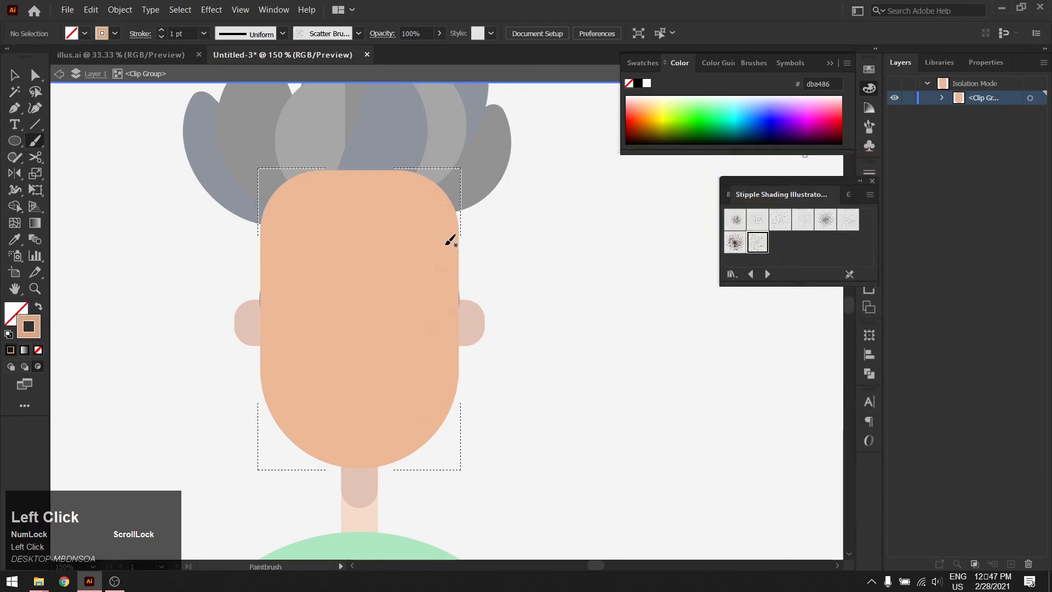
drag(444, 327, 407, 445)
drag(453, 333, 410, 438)
drag(454, 264, 453, 218)
drag(435, 393, 427, 384)
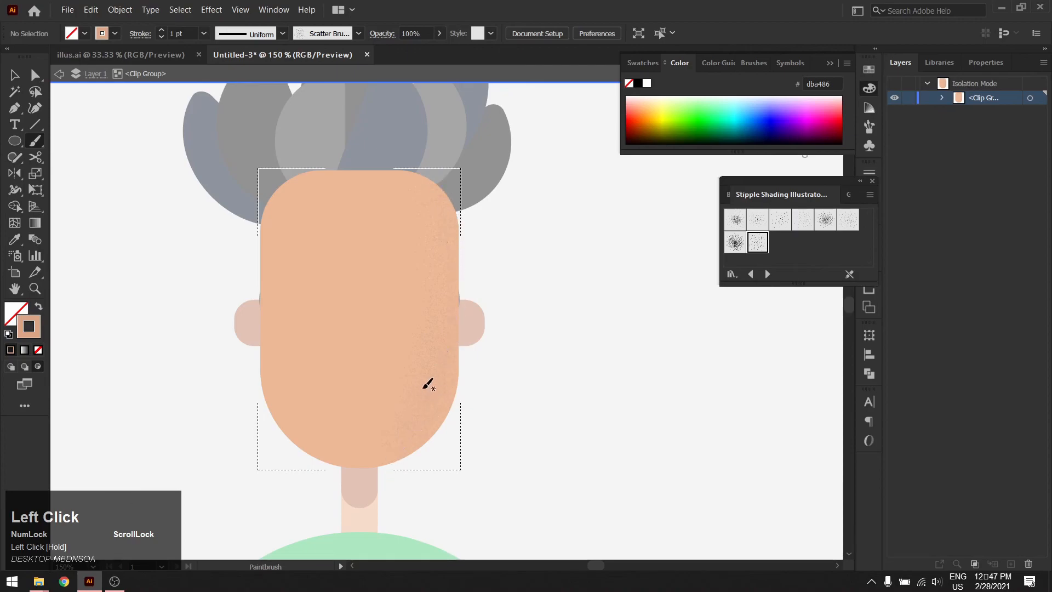
Build up the dba486 shading on the face's lower right edge, trying other stipple brushes before returning to the last one
click(848, 222)
drag(432, 296, 404, 436)
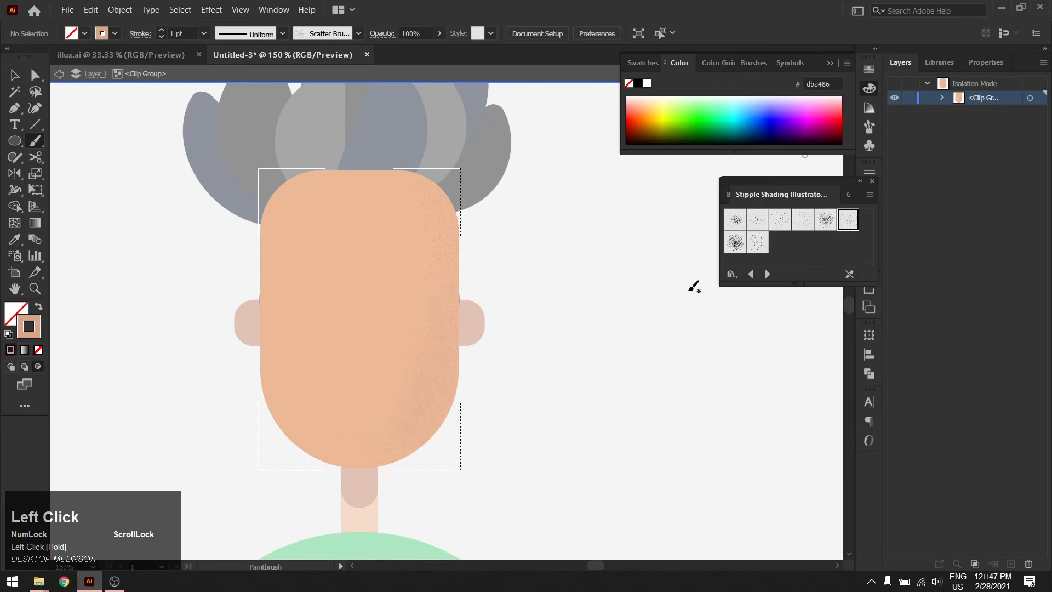
click(735, 243)
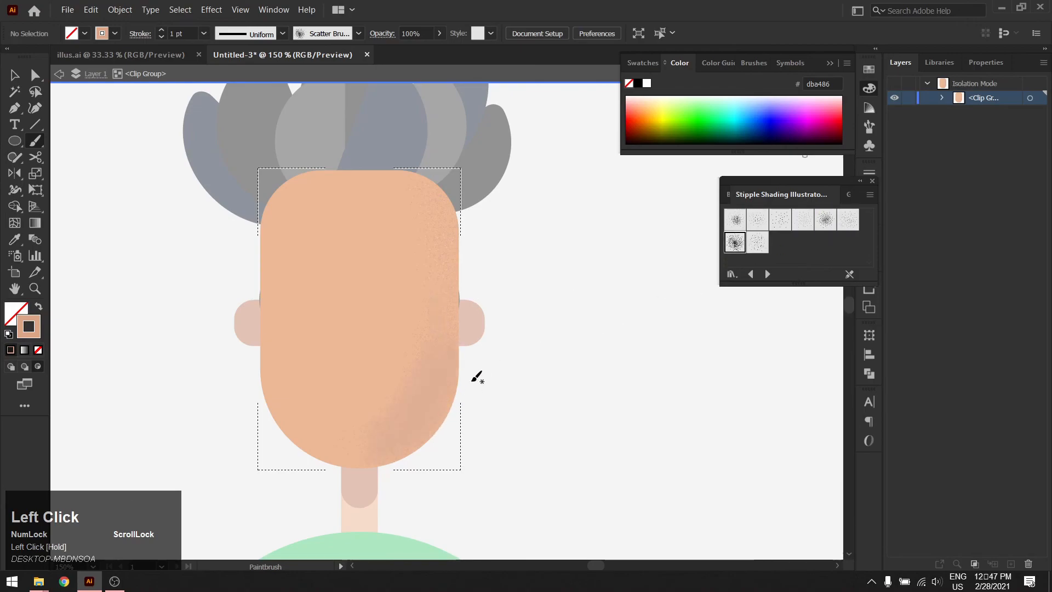
key(ctrl+z)
click(757, 243)
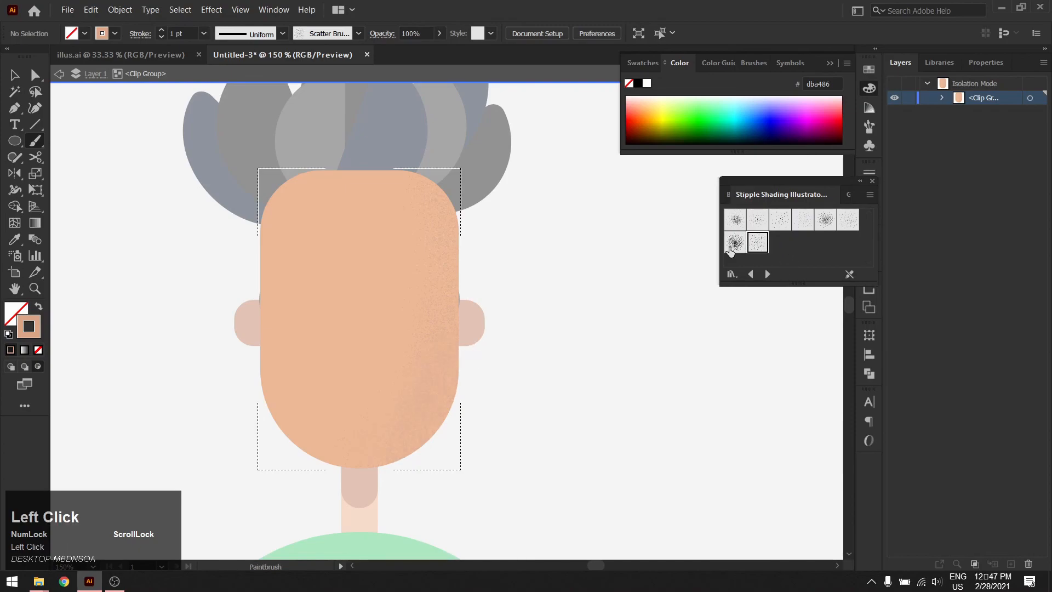
mouse_move(445, 317)
mouse_down()
mouse_move(426, 411)
mouse_move(389, 445)
mouse_up()
Set the stroke colour to c18668 and paint darker stipple shading along the right edge of the face and jaw
double_click(39, 336)
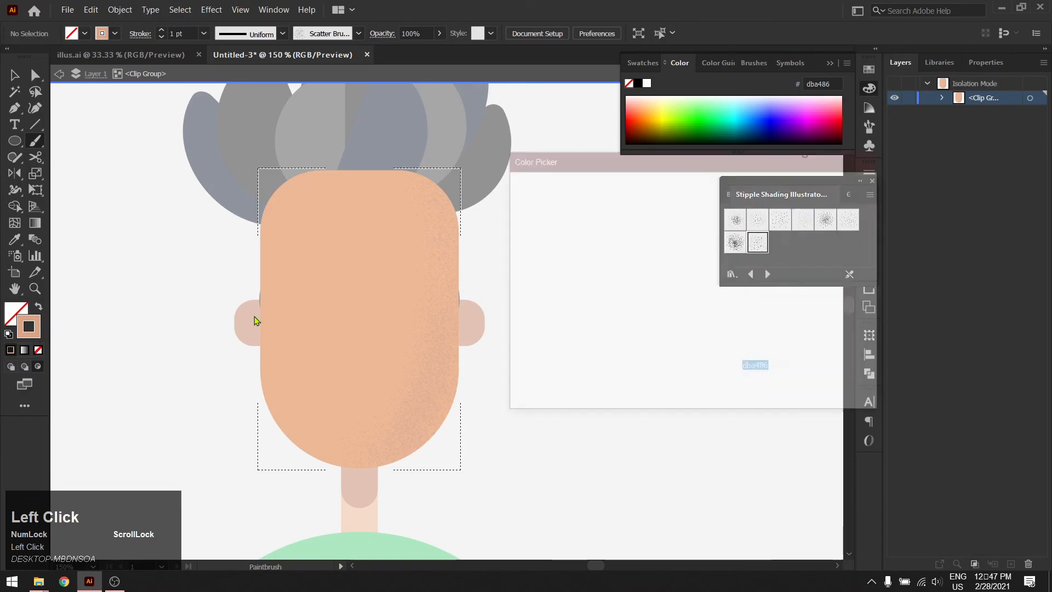
text(c18668)
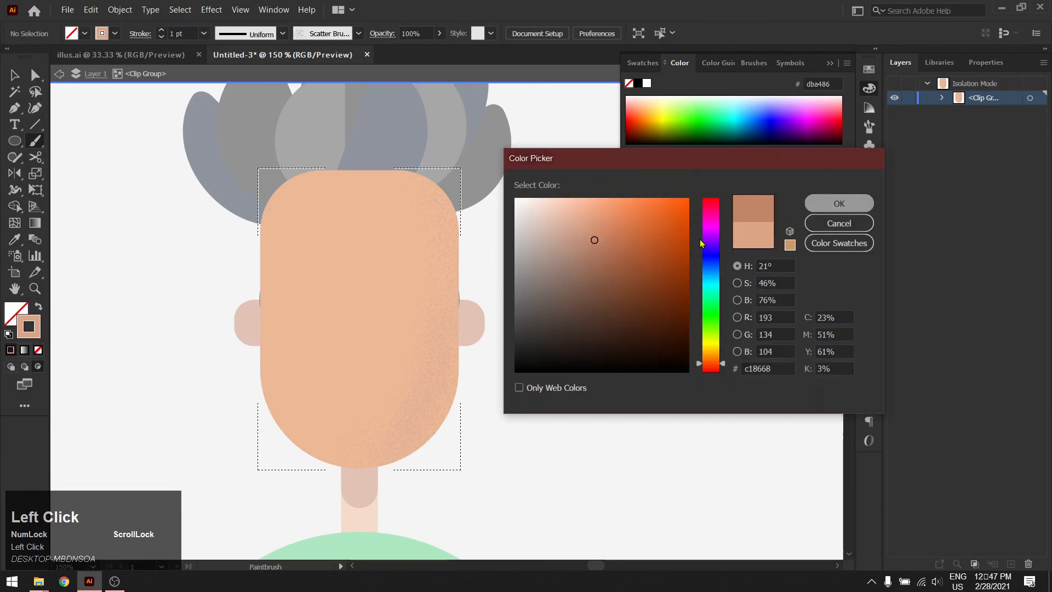
click(839, 204)
drag(459, 286, 443, 393)
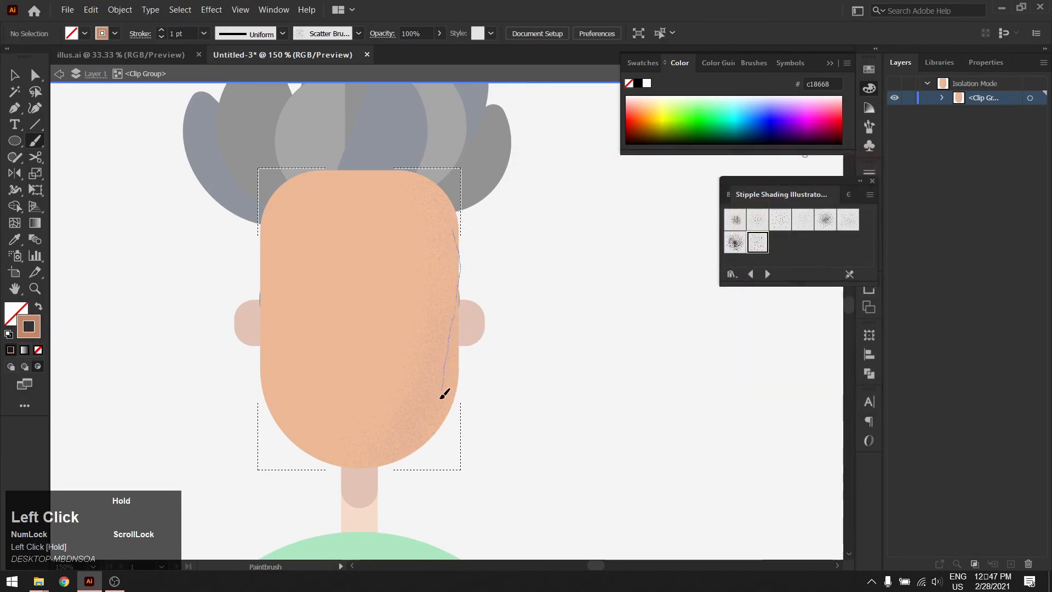
drag(390, 456, 387, 460)
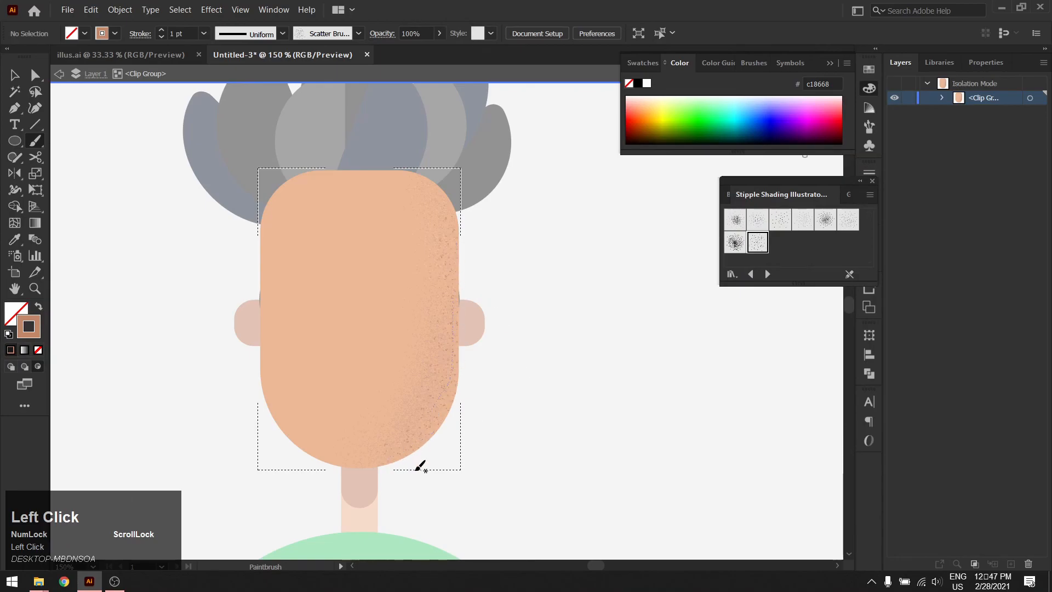
Set the stroke colour to e5bba8 and paint light stipple highlights down the left side of the face
double_click(39, 330)
drag(574, 219, 558, 217)
click(839, 203)
mouse_move(320, 194)
mouse_down()
mouse_move(279, 396)
mouse_move(275, 367)
mouse_up()
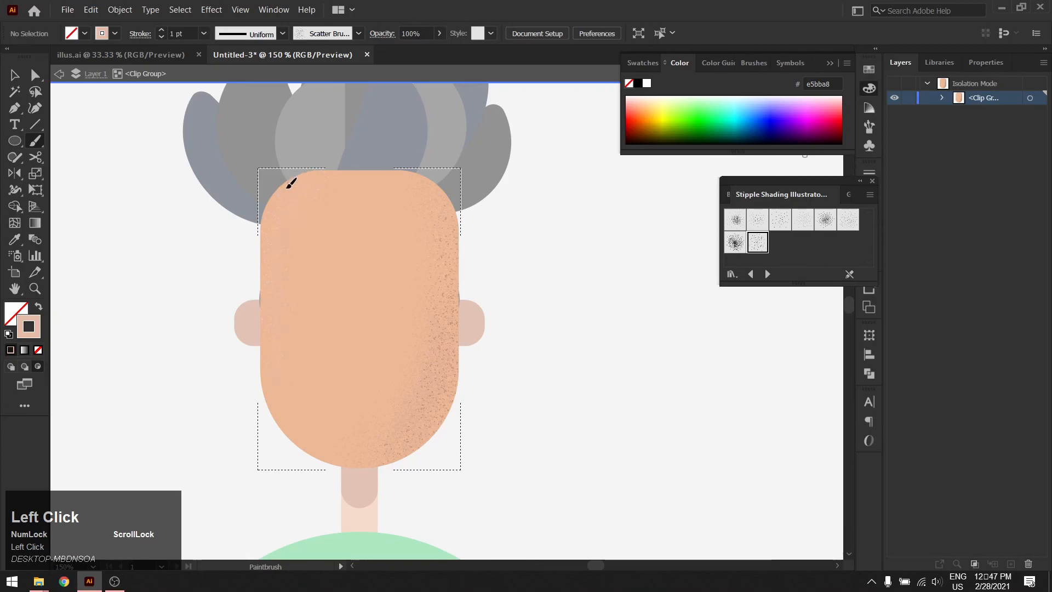
drag(272, 217, 267, 229)
Close the stipple brush library, leave isolation of the face, and return to Normal drawing mode with the Selection tool
click(872, 181)
key(Escape)
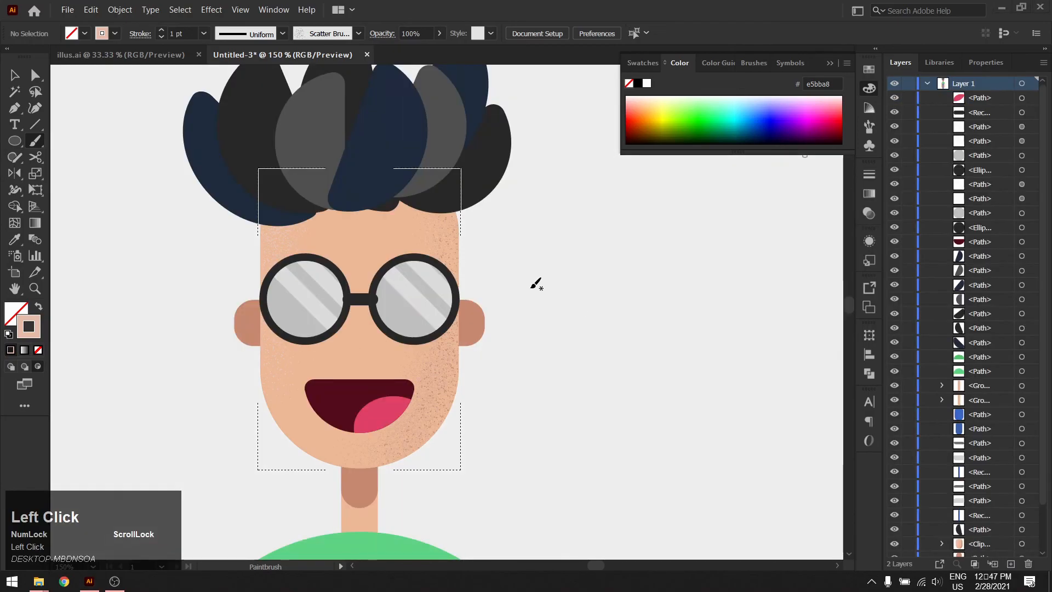
key(v)
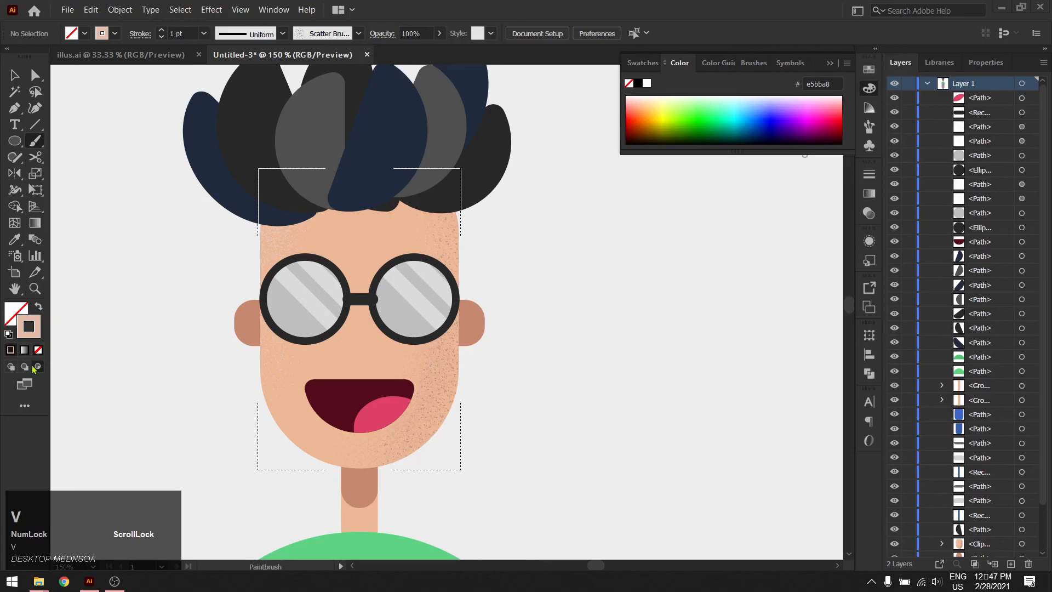
click(230, 364)
key(v)
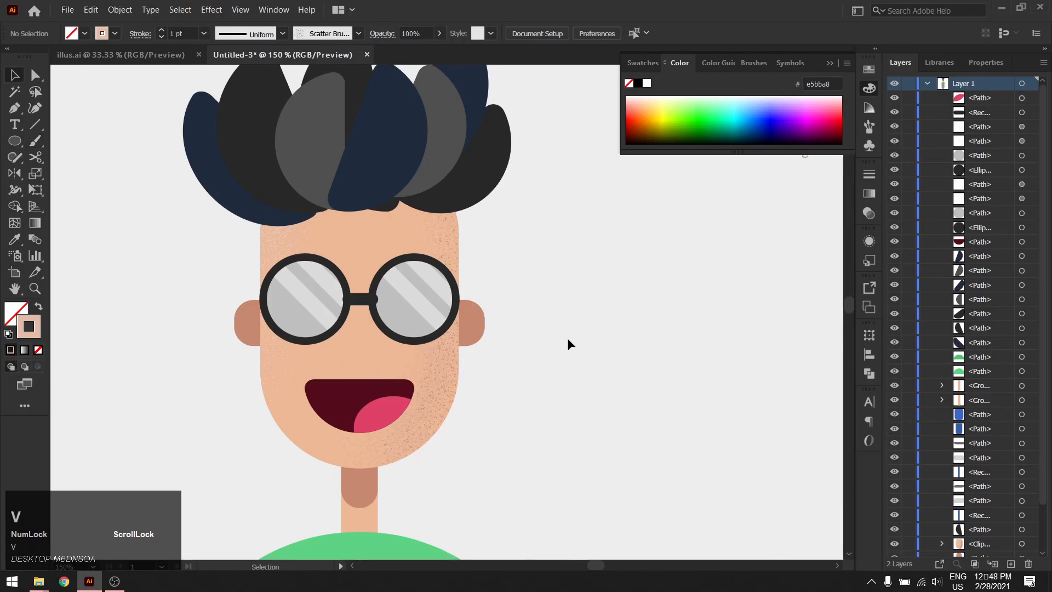
Examine the stipple texture on the face up close and against the full character
alt+scroll(214, 298, up, 2)
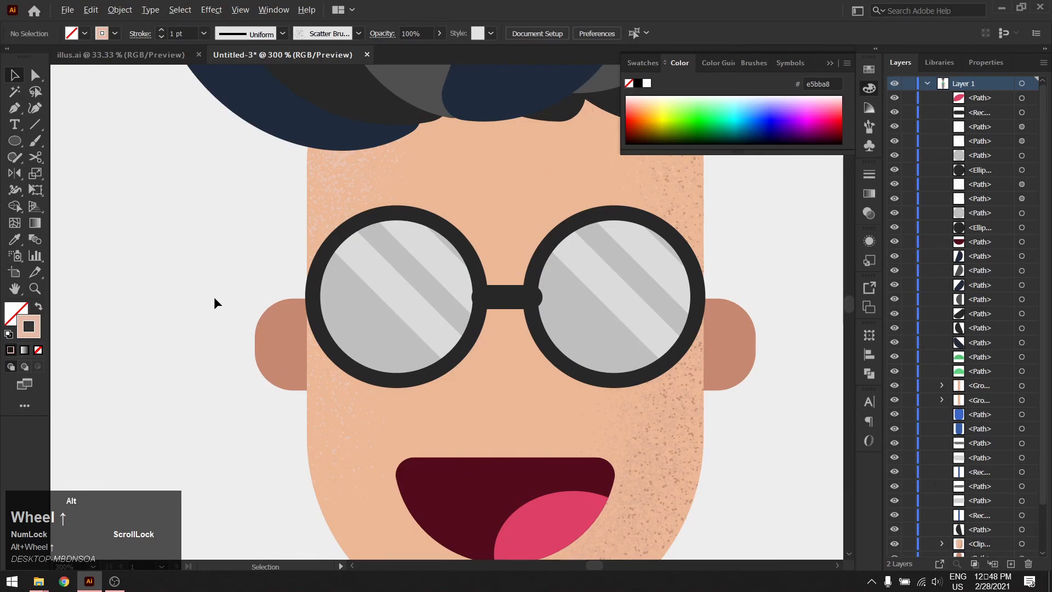
alt+scroll(214, 297, down, 6)
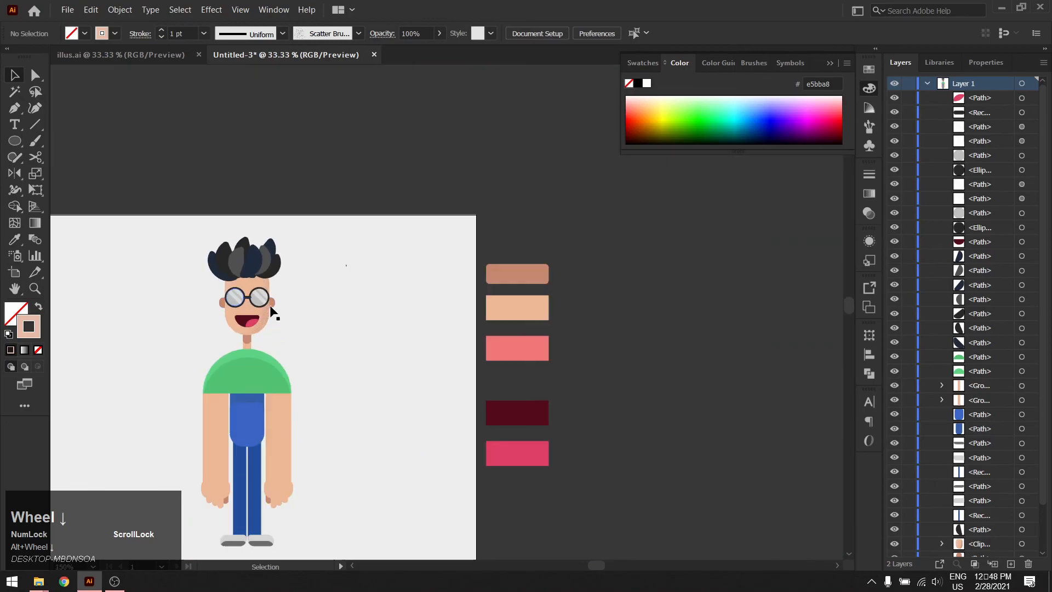
drag(320, 310, 449, 270)
alt+scroll(363, 331, up, 1)
alt+scroll(379, 333, up, 1)
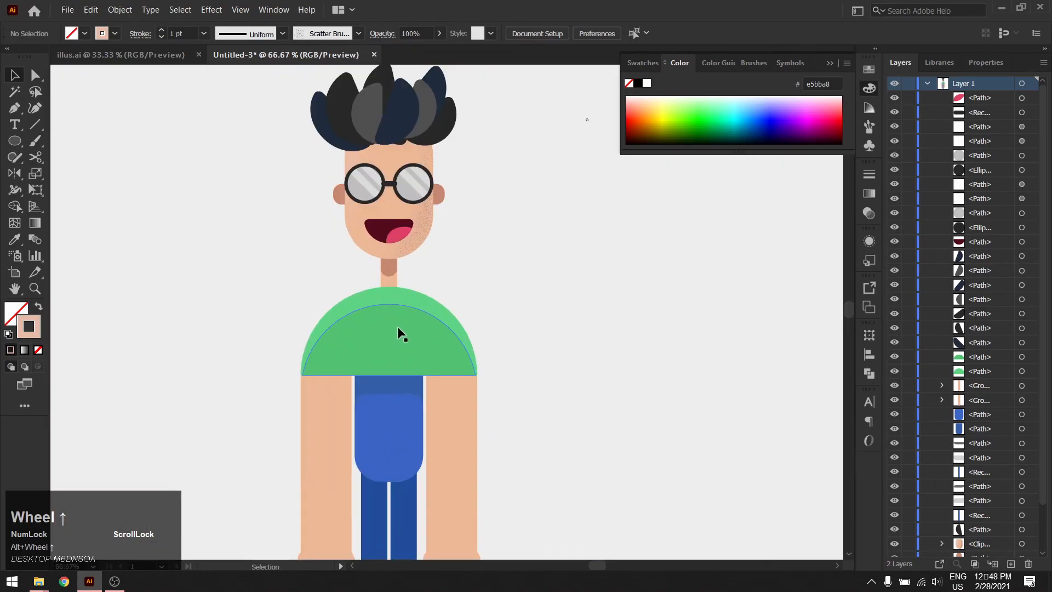
alt+scroll(511, 292, down, 1)
alt+scroll(512, 293, down, 1)
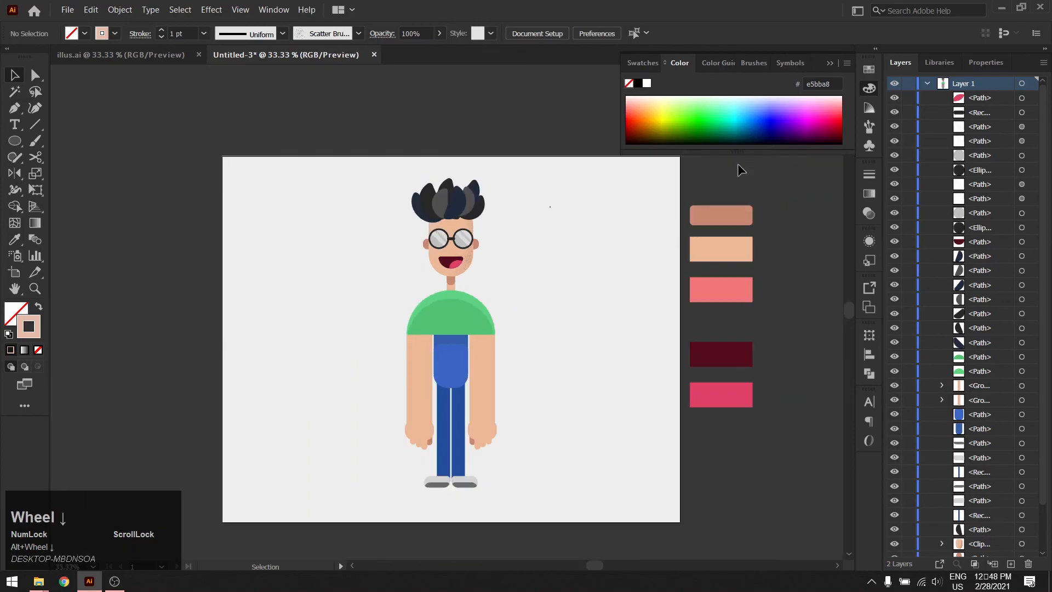
click(830, 64)
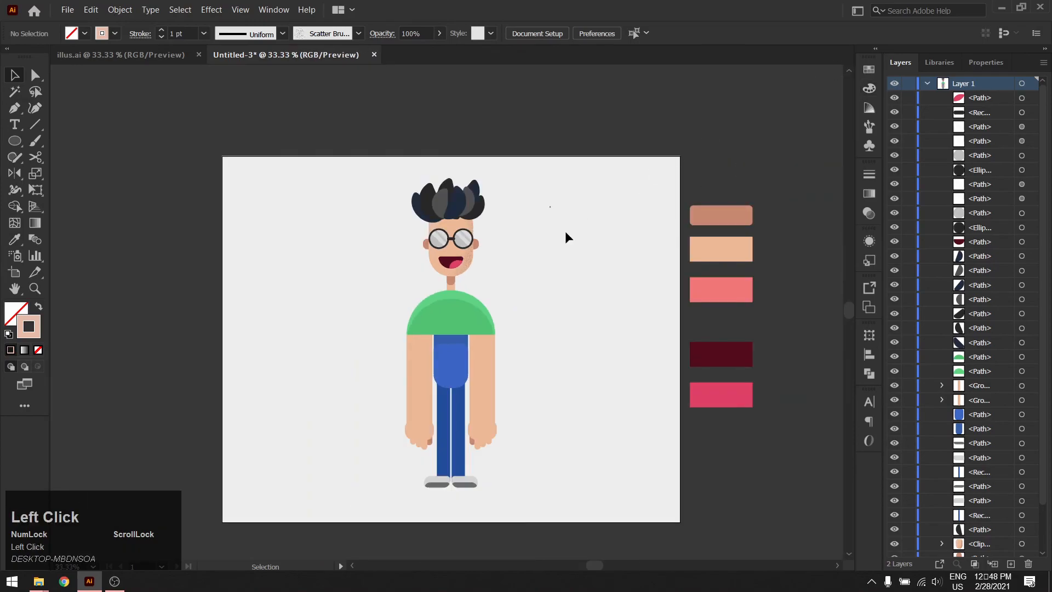